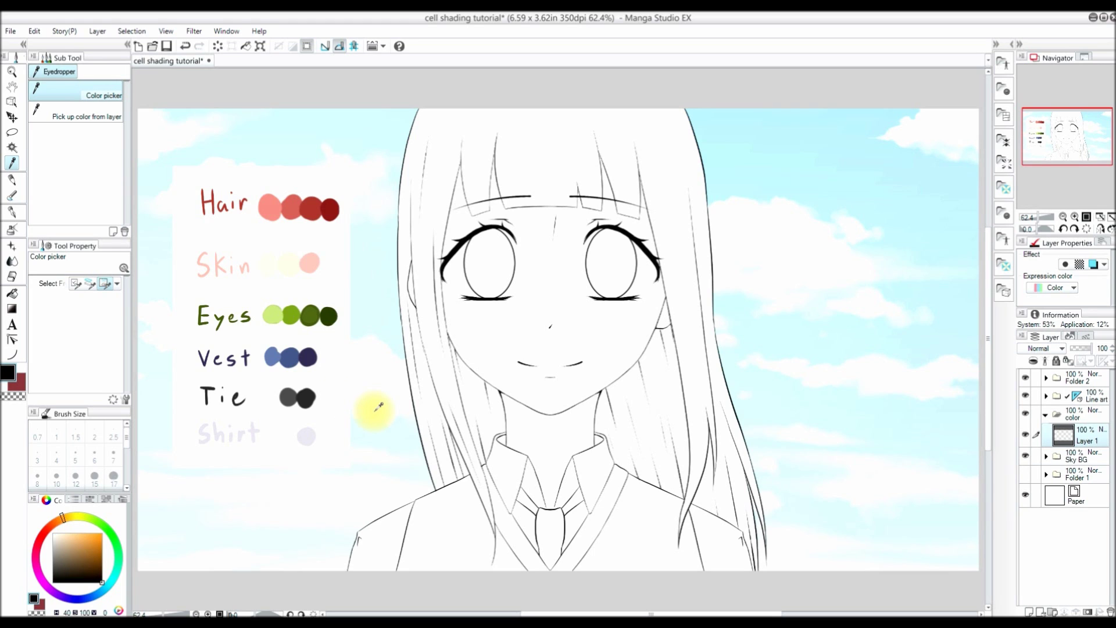
Step: Fill the face, ears and neck with the cream Skin swatch color, then expand the selection by 2 px
click(289, 261)
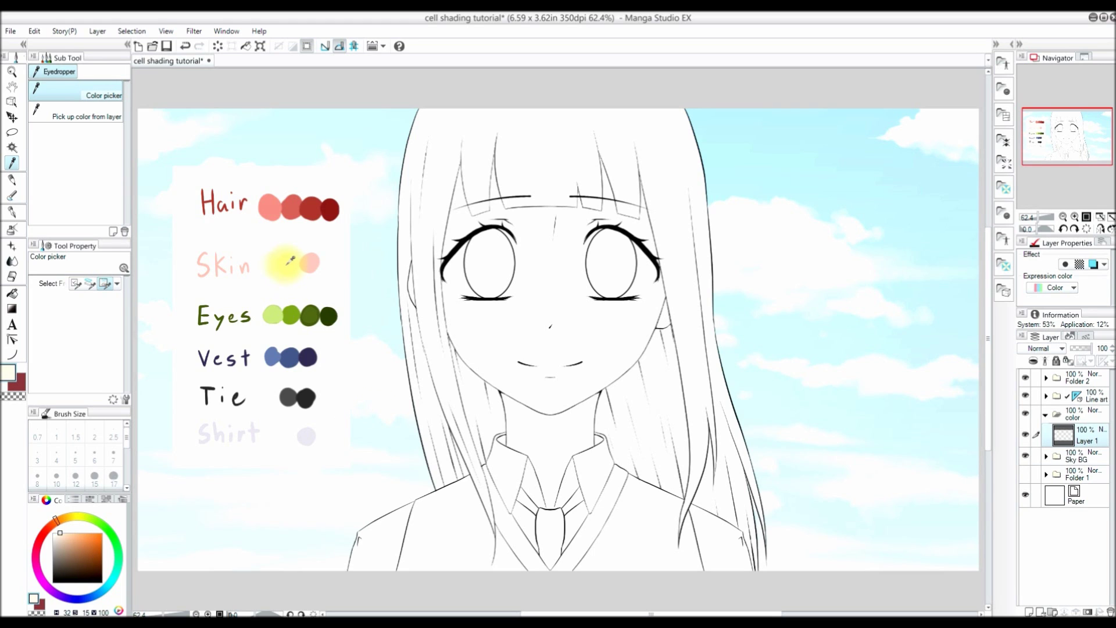
click(13, 146)
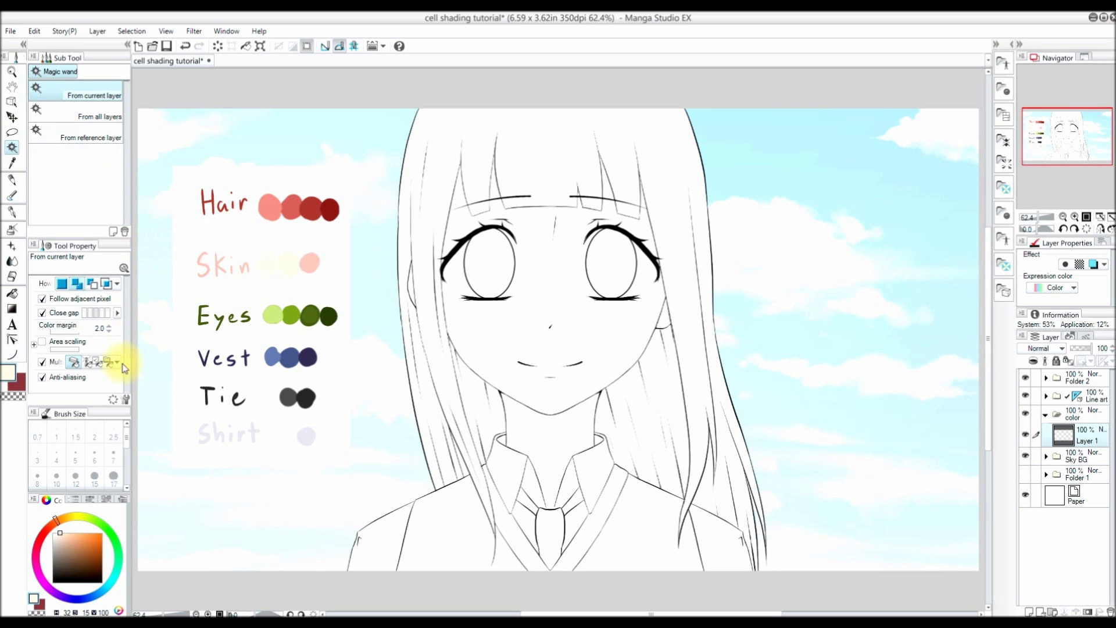
click(605, 356)
key(ctrl+plus)
key(ctrl+plus)
drag(988, 274, 988, 242)
key(ctrl+minus)
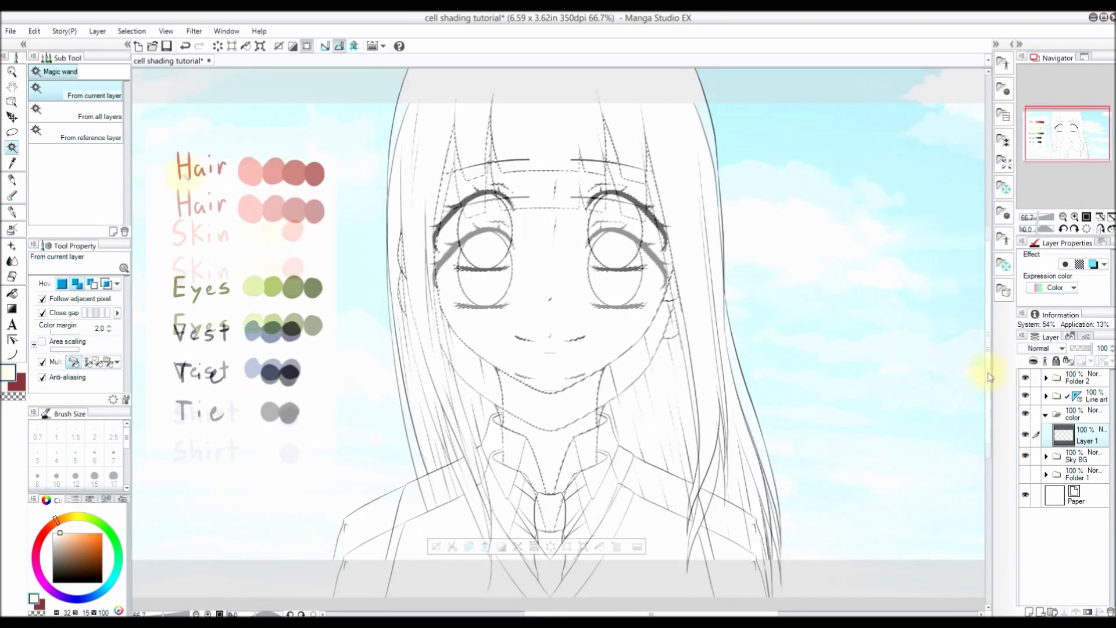
click(600, 547)
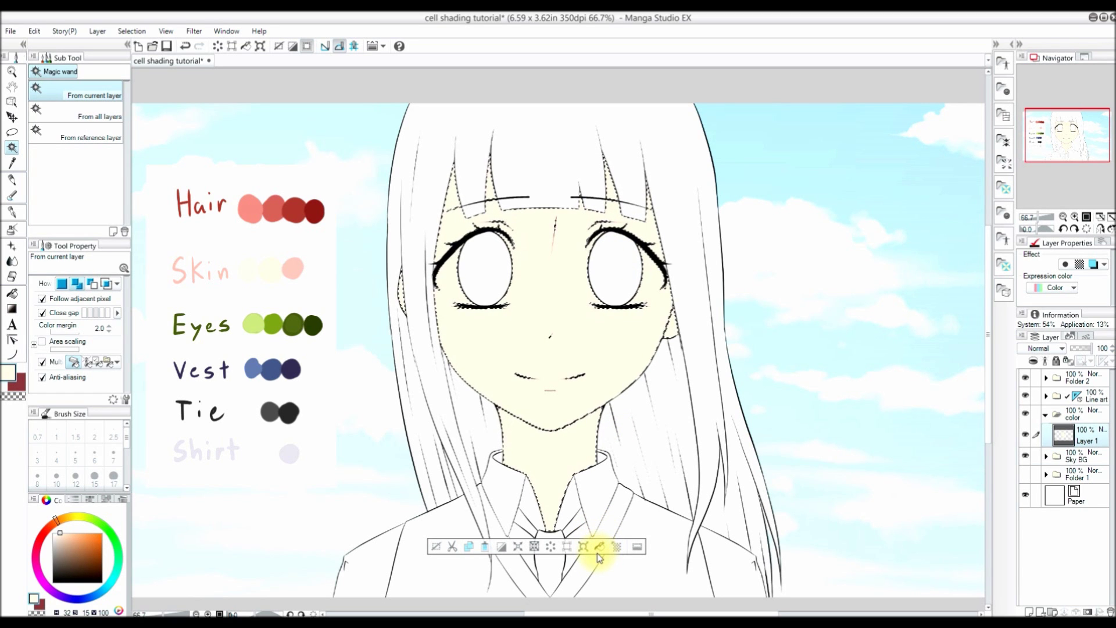
click(518, 548)
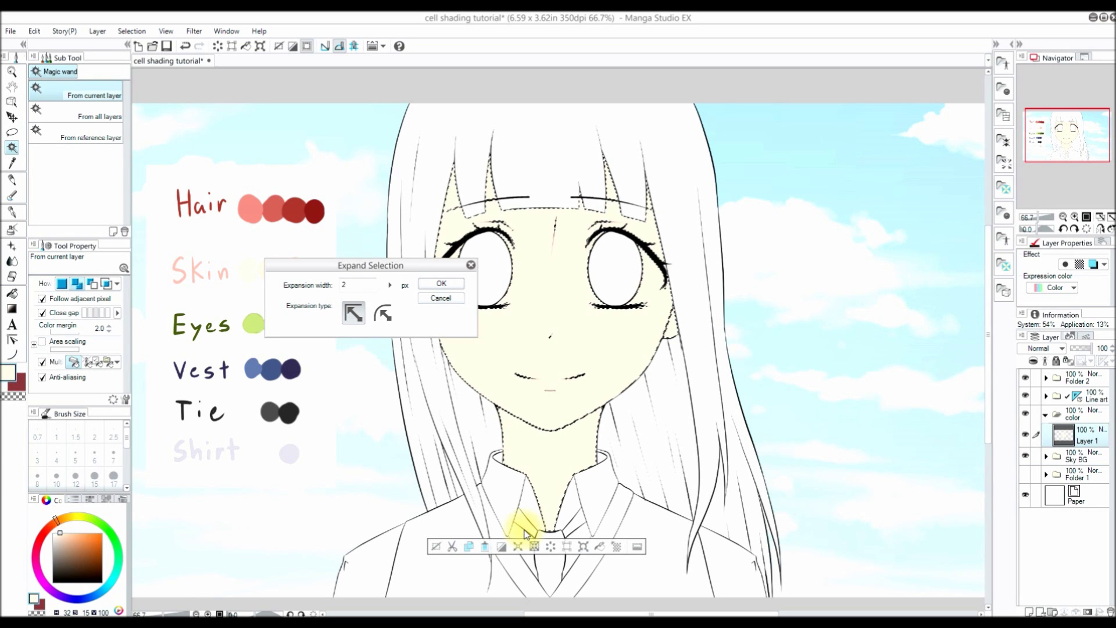
click(440, 284)
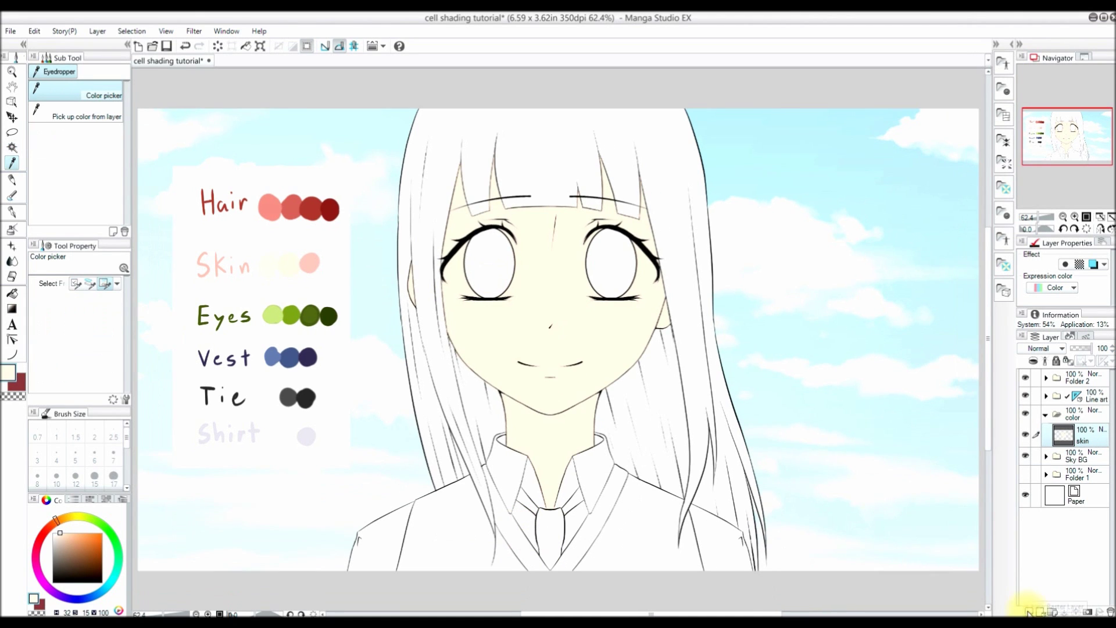
Step: Fill the selected hair areas with the second red Hair swatch color on a new layer named Hair
click(1057, 459)
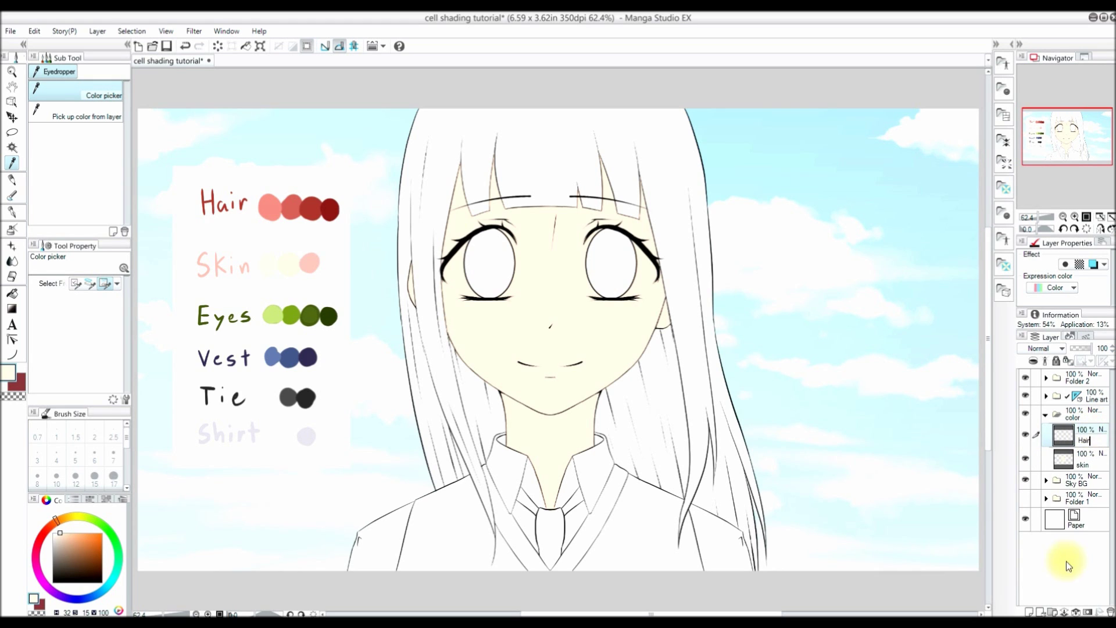
click(12, 147)
click(12, 163)
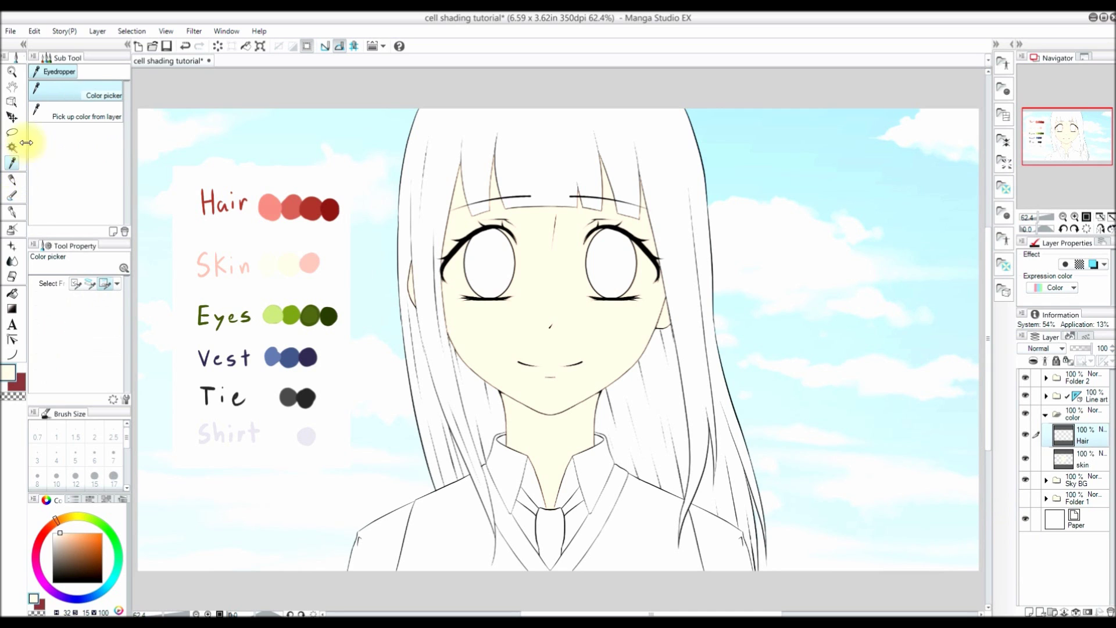
click(292, 203)
click(13, 149)
click(617, 406)
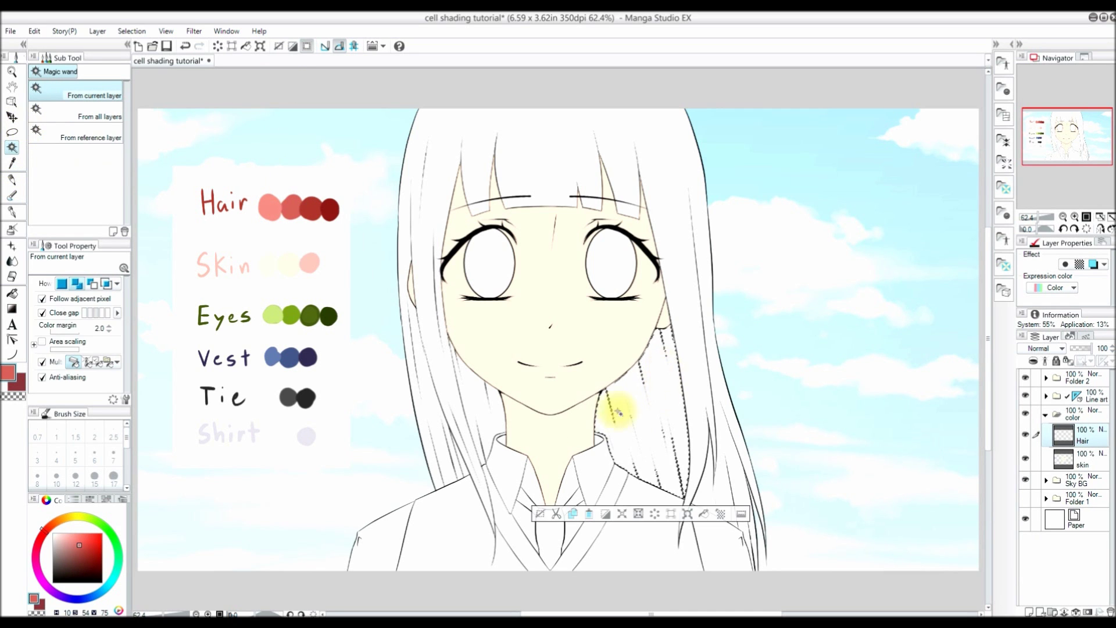
click(643, 587)
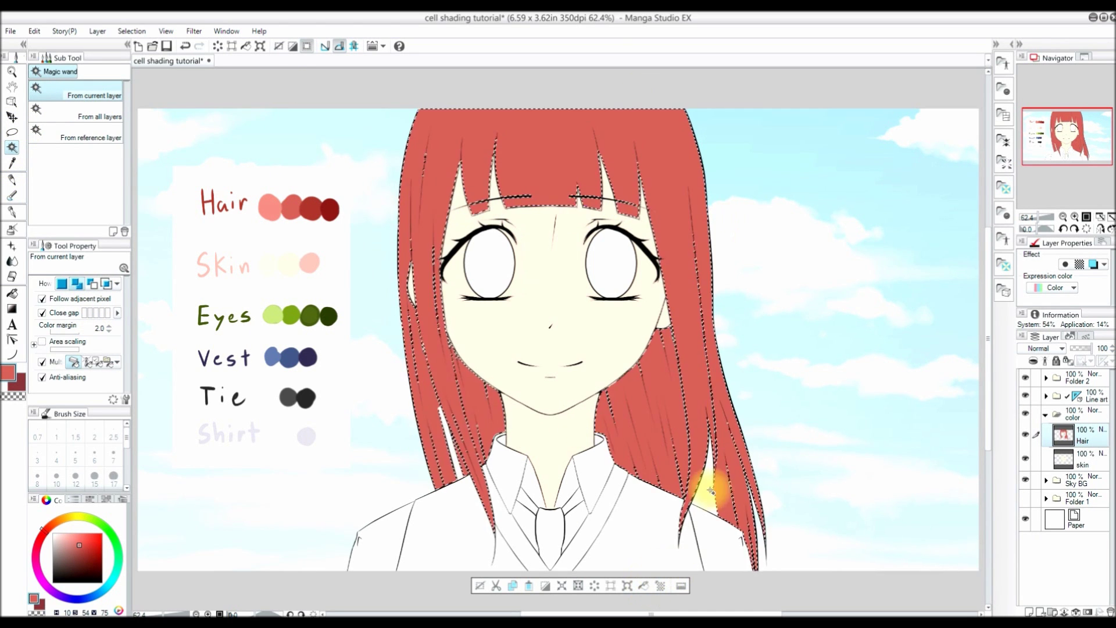
Step: Expand the hair selection, refill it with the same red to close the gaps, and deselect
click(562, 589)
key(Return)
click(645, 589)
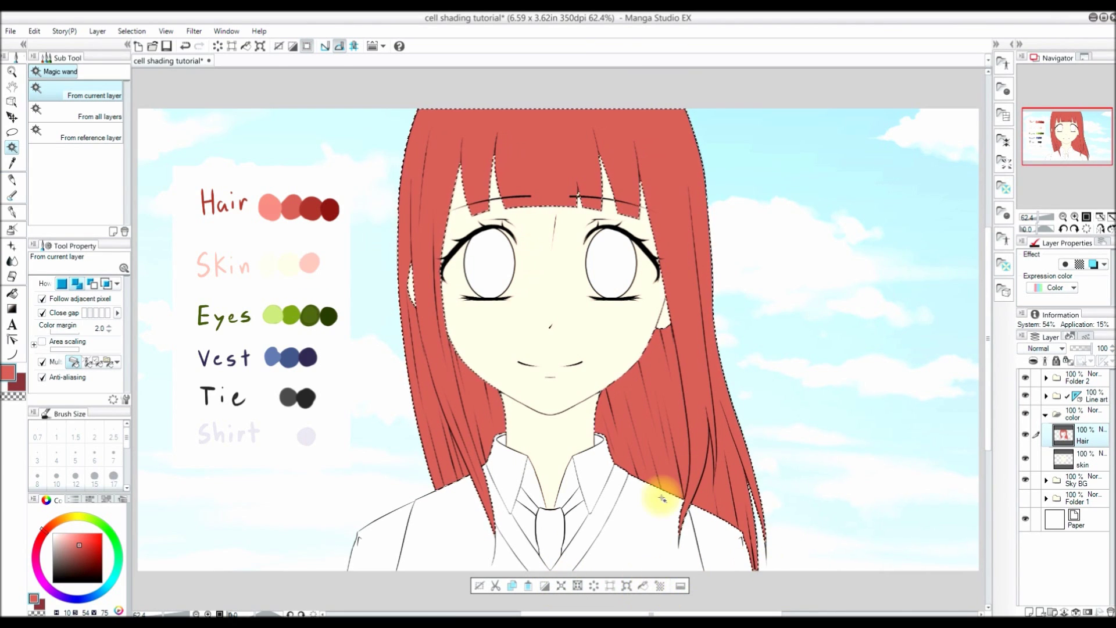
click(132, 31)
click(158, 55)
Step: Fill both irises with the second green Eyes swatch color on a new layer named eyes, expanding the selection before filling
click(12, 163)
click(292, 312)
click(13, 148)
key(ctrl+shift+n)
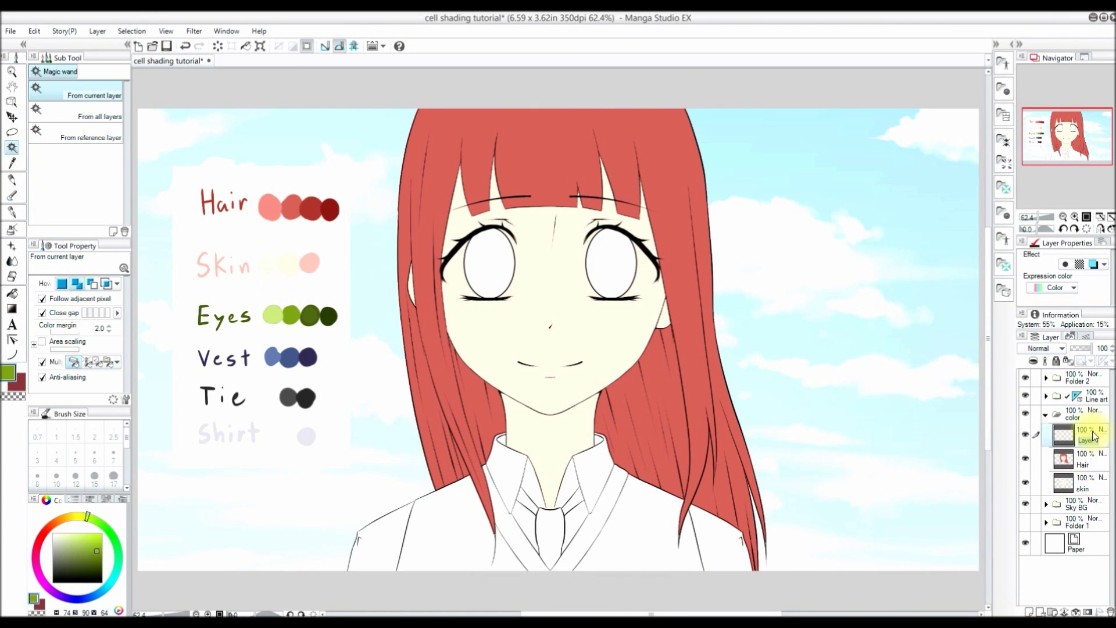
click(490, 265)
click(606, 268)
click(529, 315)
key(Return)
click(609, 317)
click(132, 31)
click(151, 57)
Step: Pick the middle blue Vest swatch color and add a new layer named vest
click(13, 163)
click(290, 357)
click(12, 148)
key(ctrl+shift+n)
double_click(1084, 440)
text(vest)
key(Return)
Step: Select all parts of the vest, expand the selection, fill it with the blue, and deselect
click(638, 536)
click(589, 526)
click(448, 546)
click(531, 585)
click(470, 285)
click(609, 583)
click(133, 31)
click(152, 58)
Step: Fill the tie's knot, tail and neckband with the lighter grey Tie swatch color on a new layer named Tie
click(12, 163)
click(288, 397)
click(11, 147)
key(ctrl+shift+n)
key(Return)
click(549, 534)
click(527, 501)
click(574, 503)
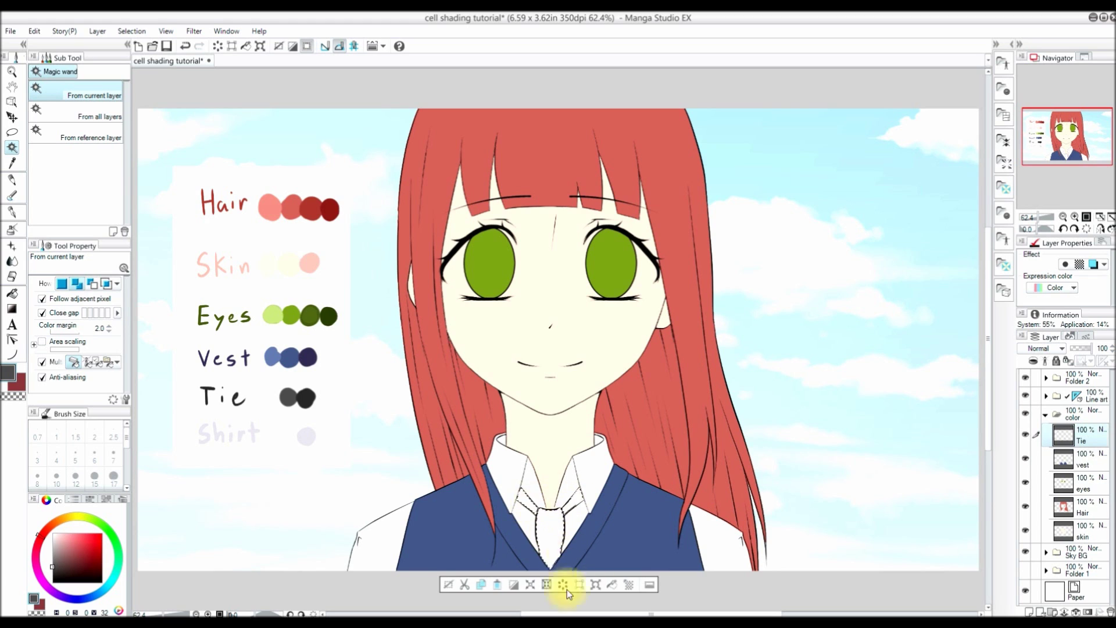
click(565, 586)
key(ctrl+d)
Step: Add a new layer named shirt and select the sleeves, collar and shirt front areas
key(ctrl+shift+n)
click(1096, 438)
text(shirt)
key(Return)
click(381, 541)
click(506, 465)
click(594, 470)
click(527, 523)
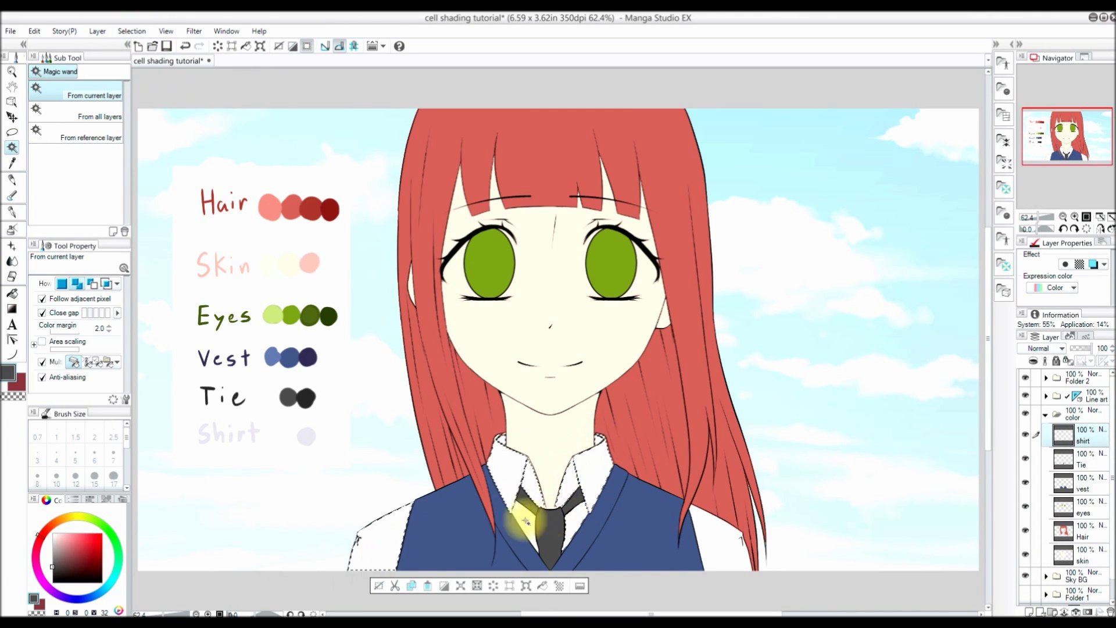
click(572, 526)
click(721, 541)
Step: Fill the selected shirt areas with white and deselect
click(80, 533)
click(612, 586)
click(52, 533)
click(611, 585)
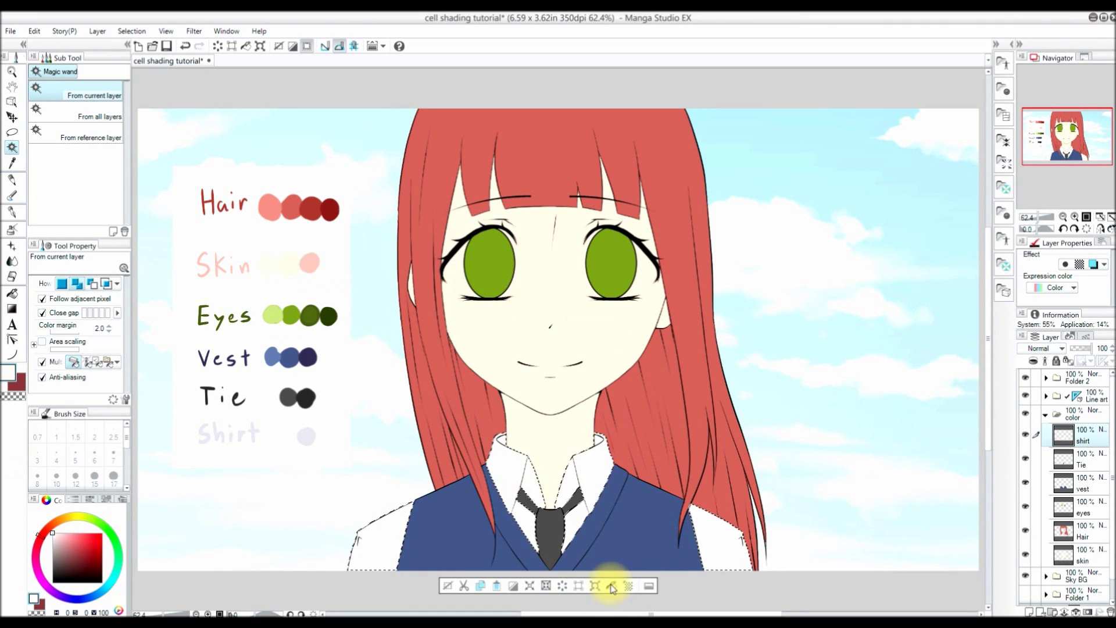
click(132, 31)
click(147, 58)
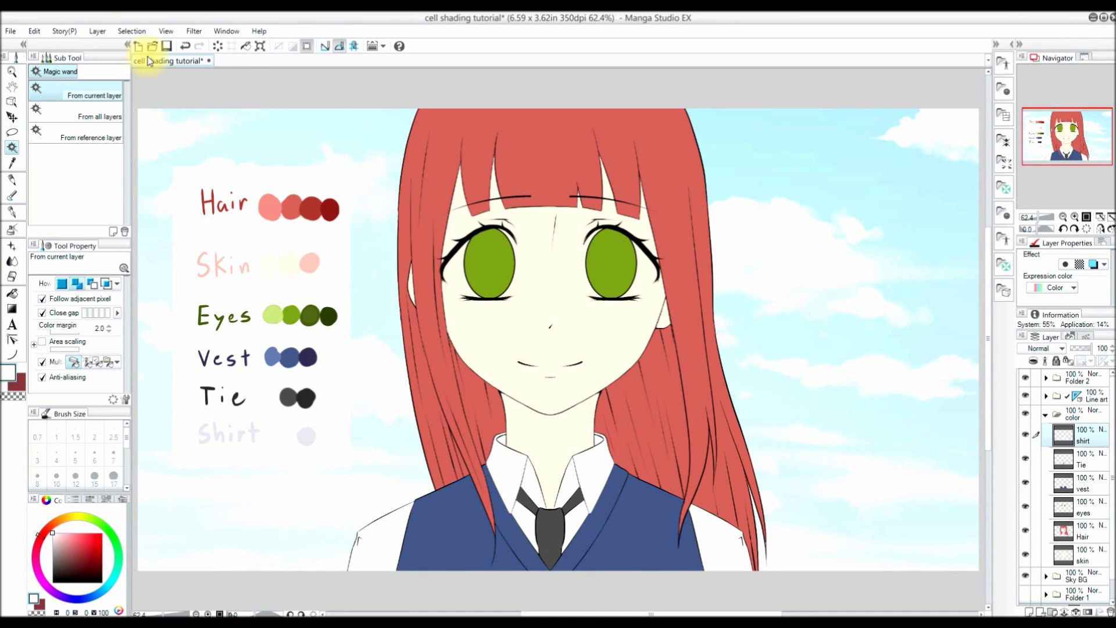
Step: Add a new layer directly above the skin layer and clip it to the layer below
click(1079, 557)
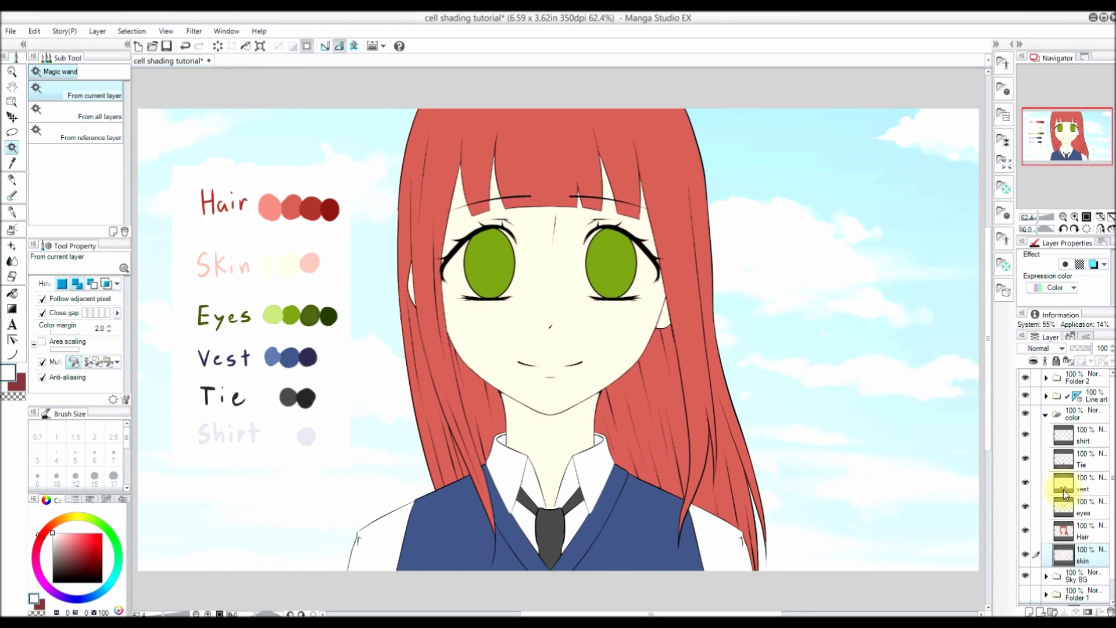
click(1029, 612)
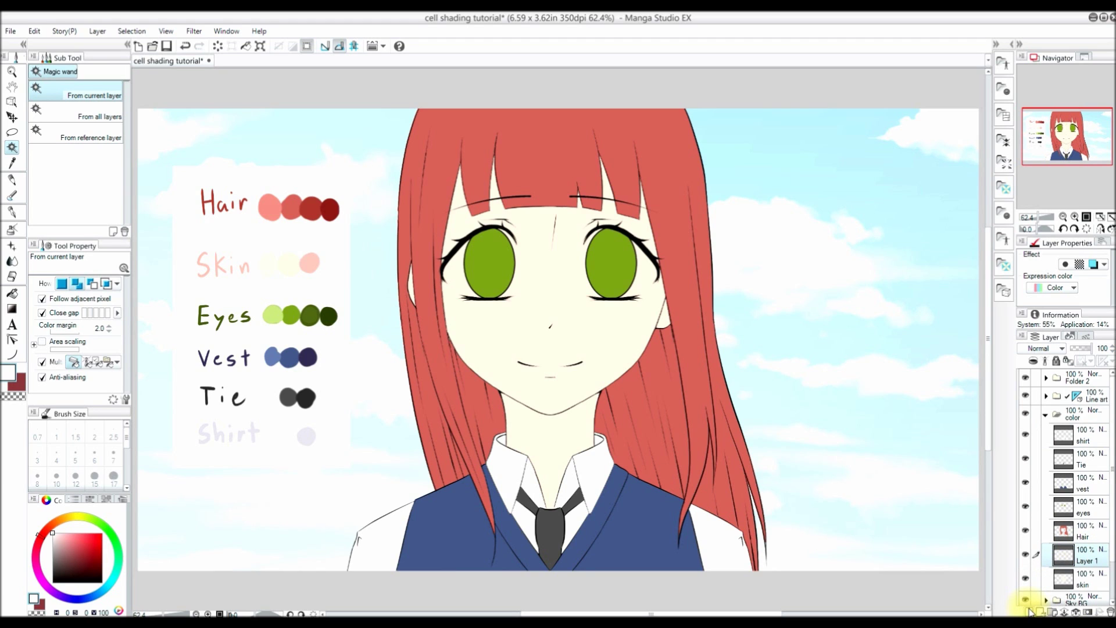
right_click(1059, 553)
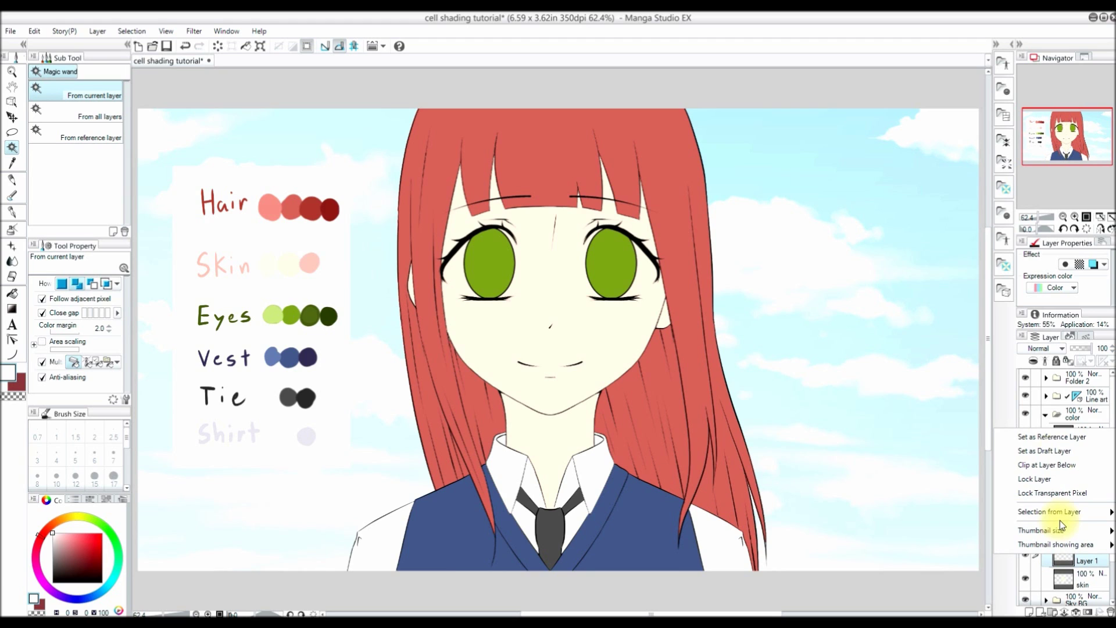
click(1050, 465)
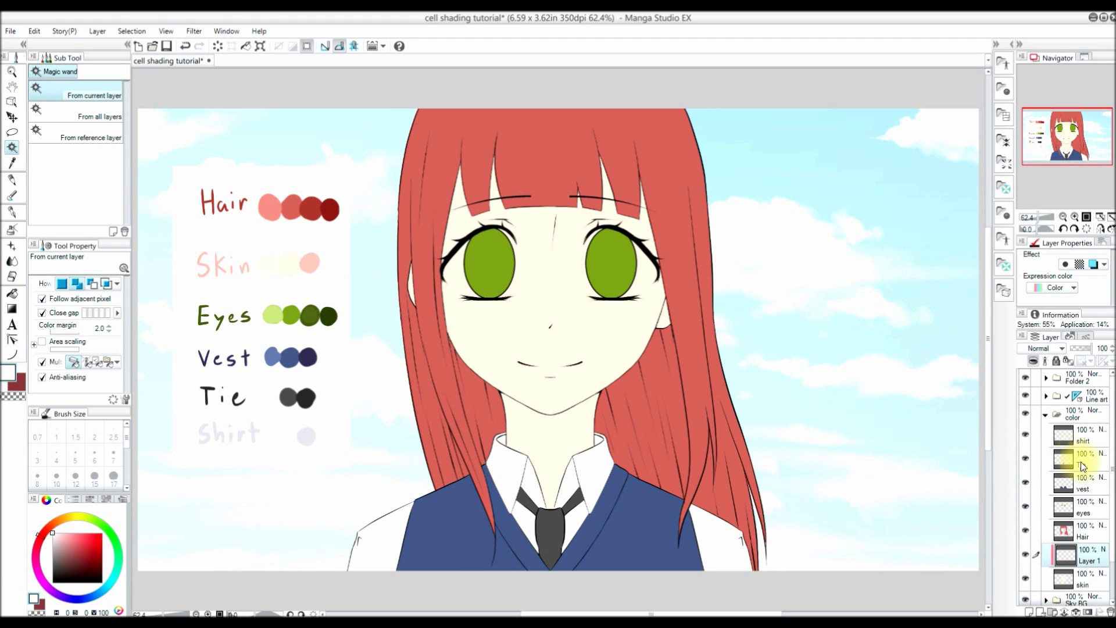
Step: Try the clipped layer by scribbling G-pen strokes across the face in the pink Skin swatch color, and undo them
key(i)
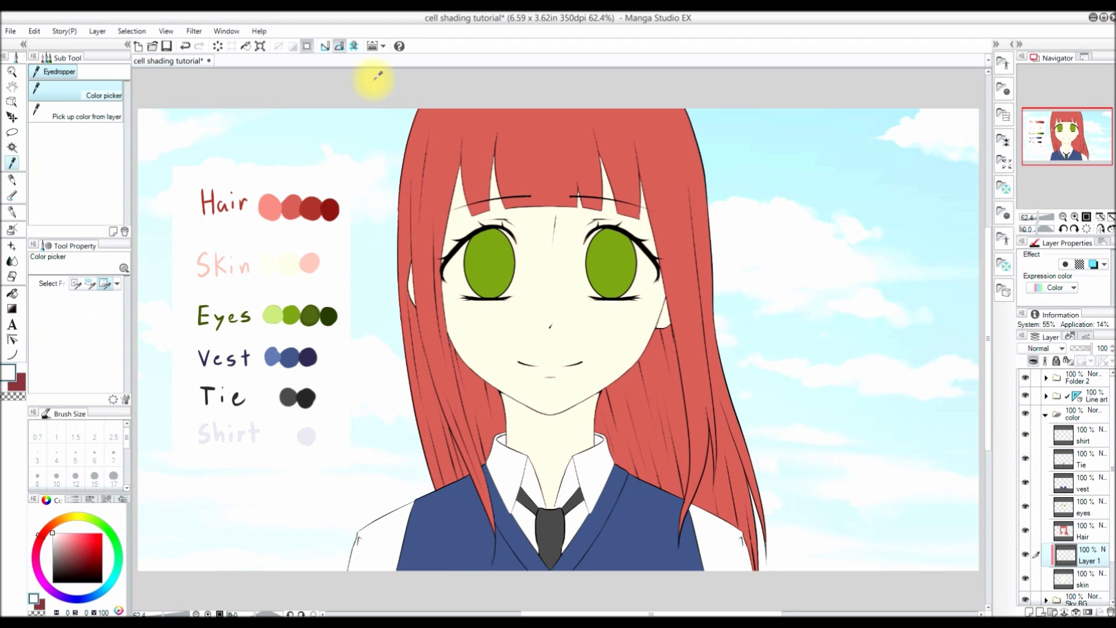
click(310, 259)
click(11, 212)
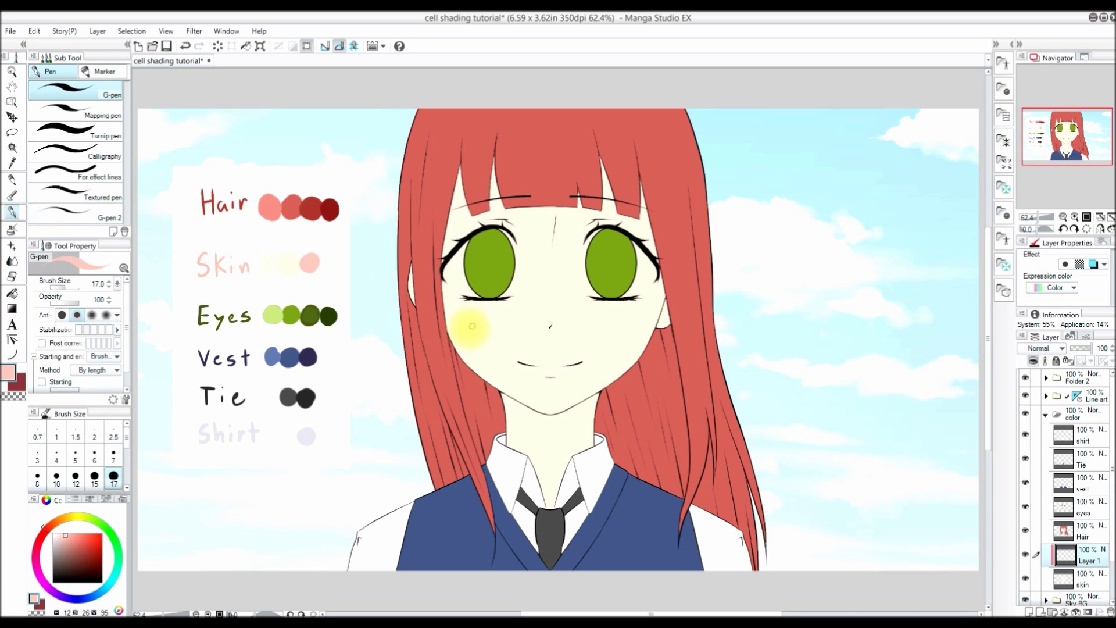
mouse_move(506, 353)
mouse_down()
mouse_move(660, 332)
mouse_move(614, 341)
mouse_move(700, 359)
mouse_move(523, 345)
mouse_move(521, 319)
mouse_move(395, 334)
mouse_move(643, 192)
mouse_move(526, 200)
mouse_move(803, 124)
mouse_up()
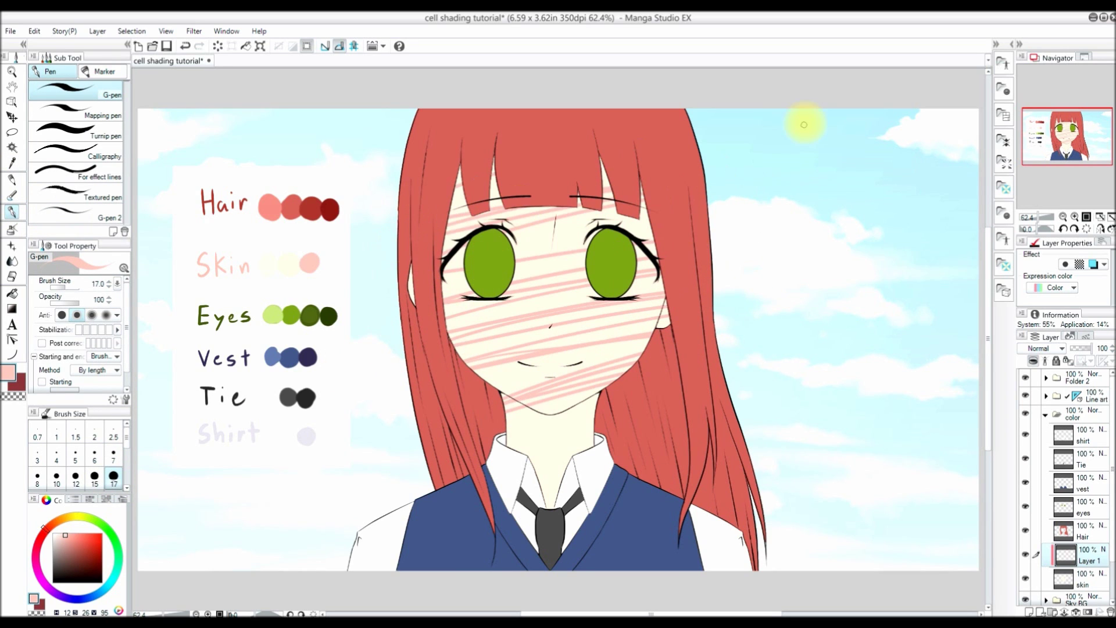
key(ctrl+z)
Step: Add a new layer above all others and sketch a black sun with an arrow pointing at the head for light direction
click(1081, 378)
click(1029, 612)
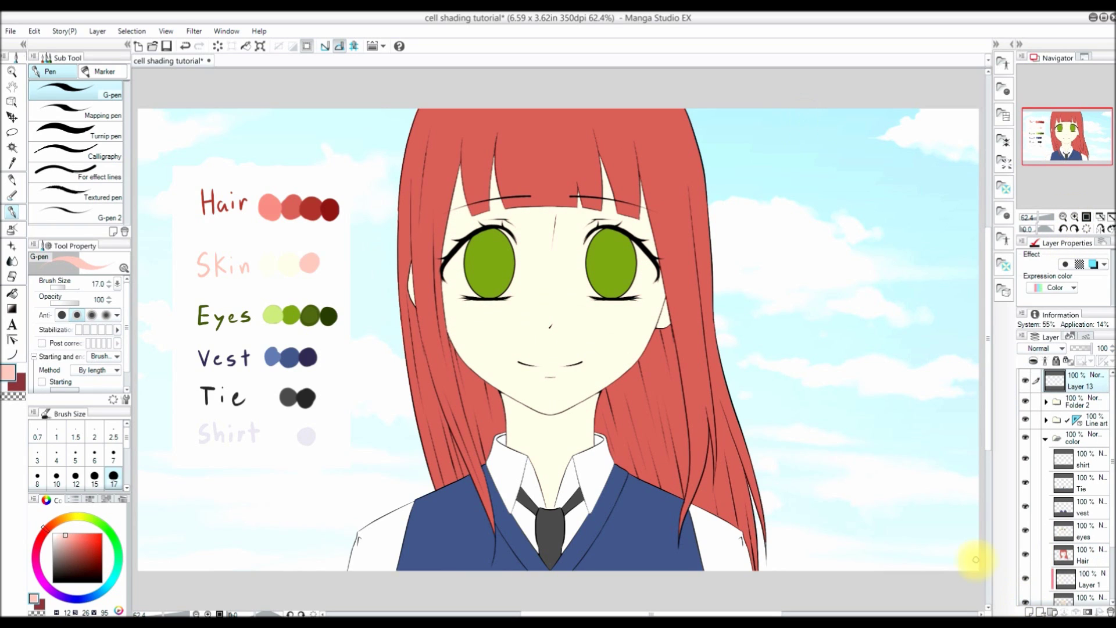
click(102, 582)
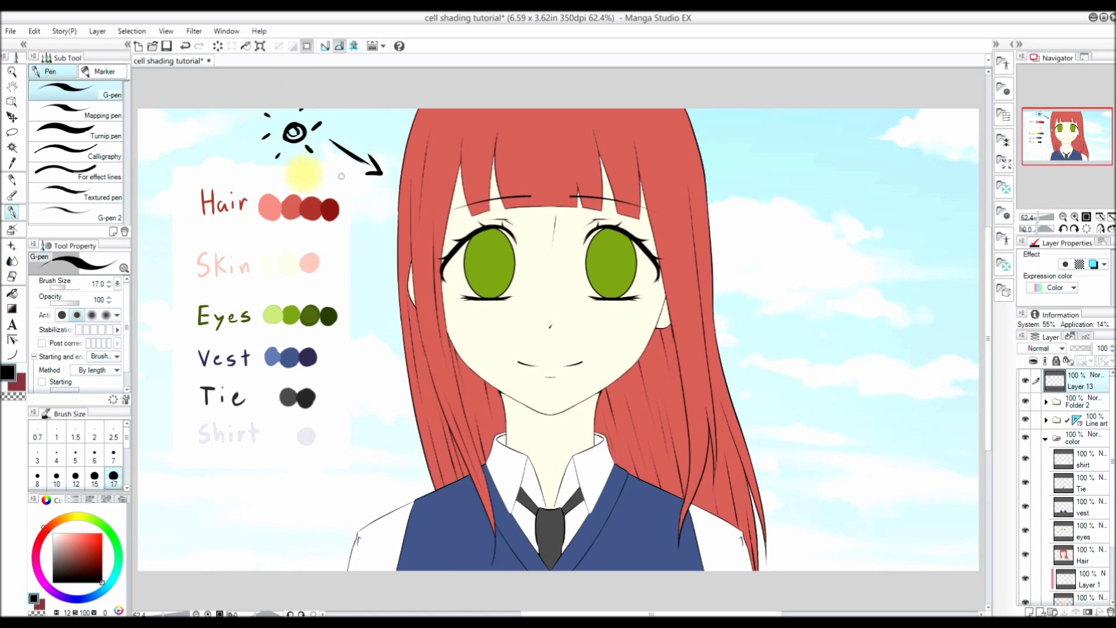
Step: Turn on the layer color effect for the sun sketch and set its color to orange
click(1092, 264)
click(1079, 277)
click(454, 268)
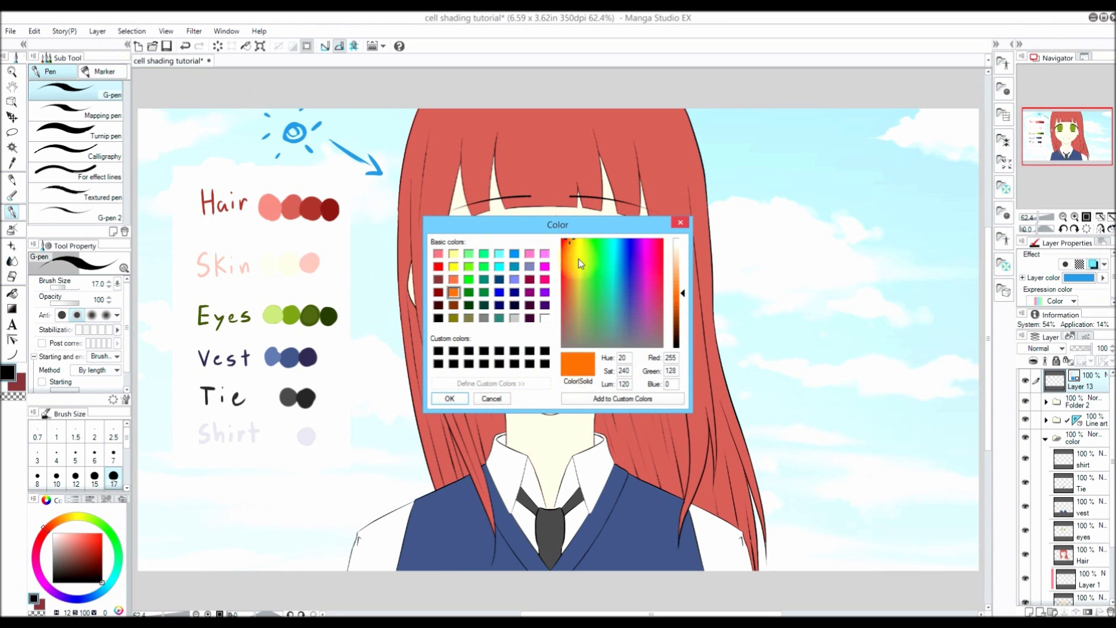
click(449, 398)
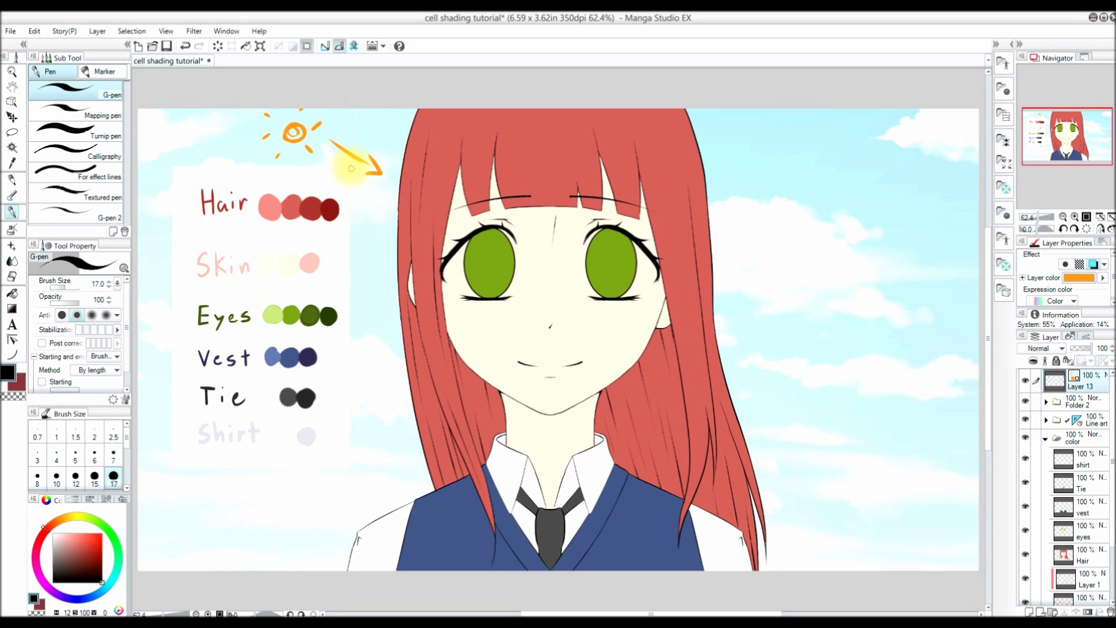
Step: Fill the ear beside the face's shadow side with the pink Skin swatch color on the clipped layer above skin
scroll(1092, 494, down, 2)
click(1072, 532)
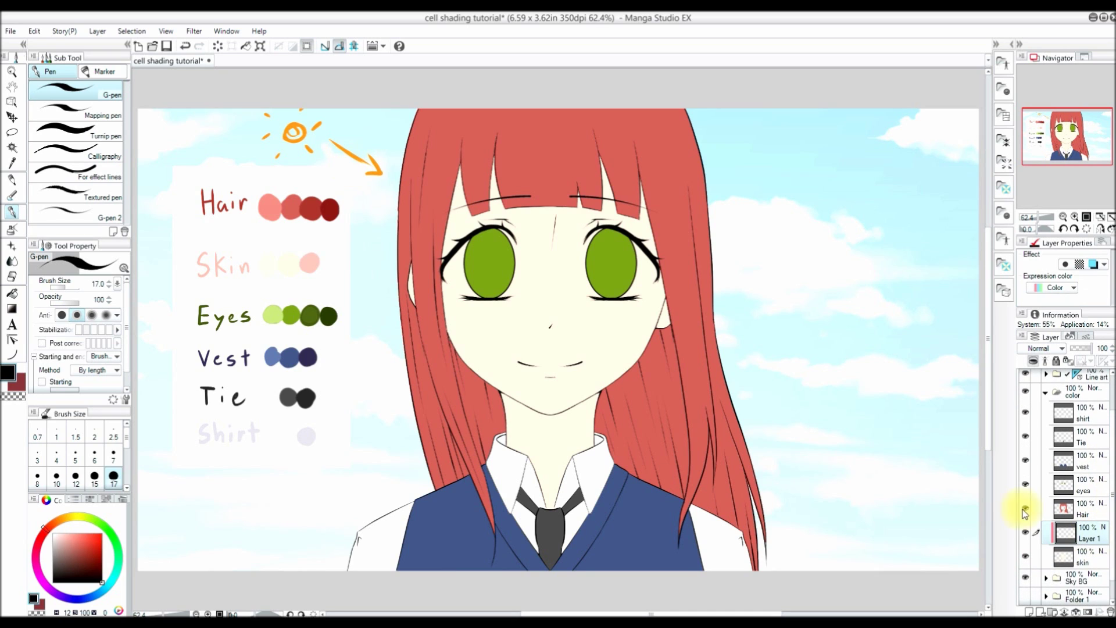
click(11, 163)
click(309, 261)
key(p)
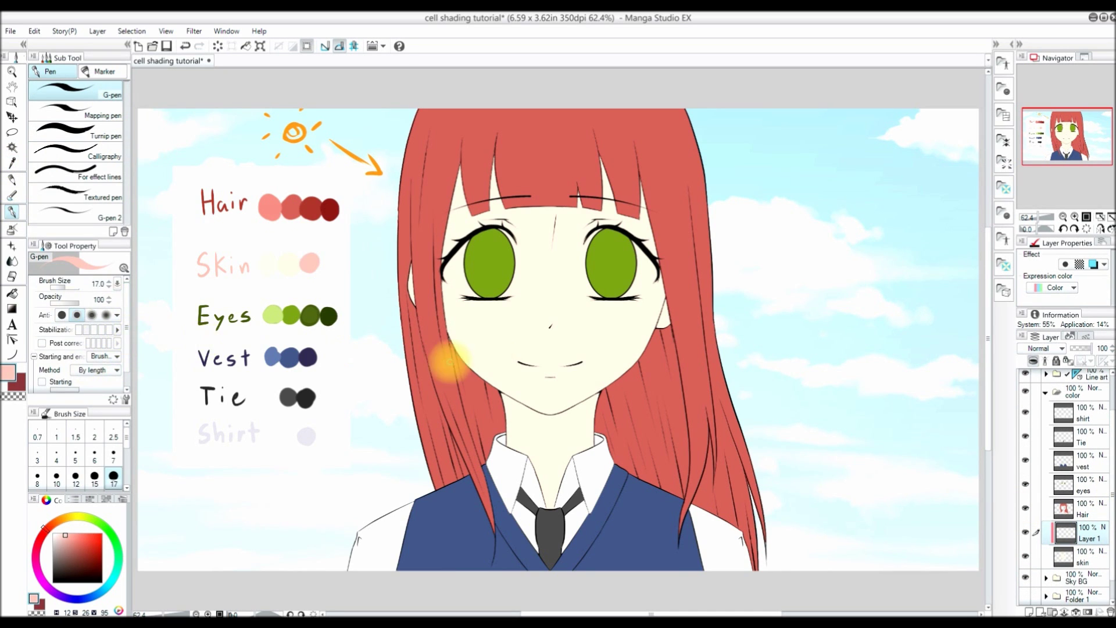
scroll(565, 301, up, 2)
scroll(565, 302, up, 5)
click(12, 148)
click(751, 330)
click(727, 364)
click(455, 282)
click(809, 365)
click(140, 32)
click(152, 59)
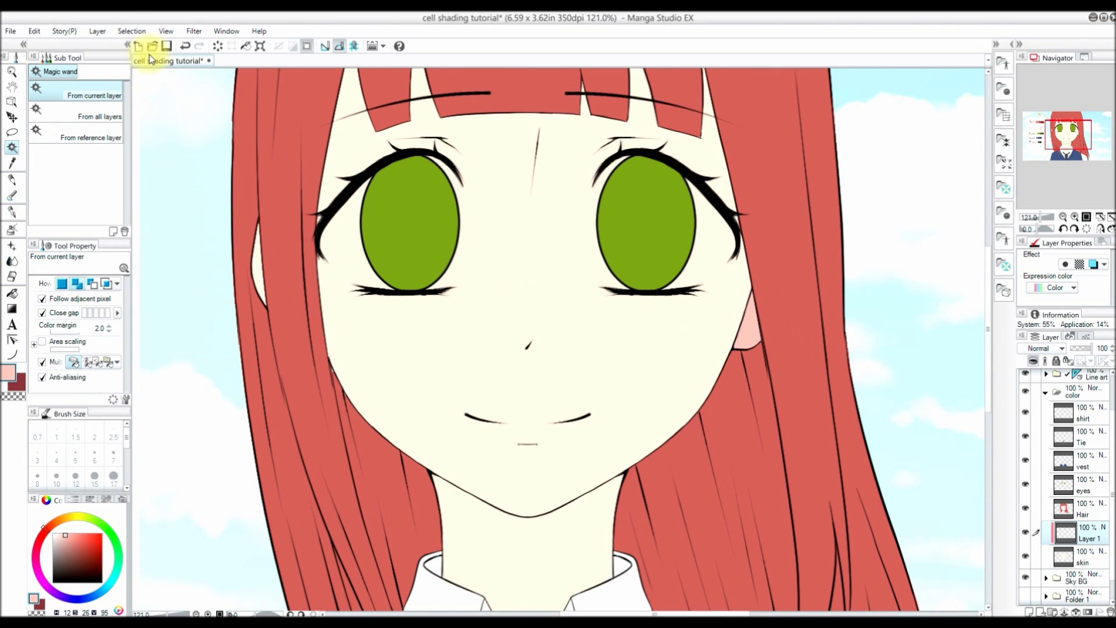
Step: Paint a pink shadow along the inner edge of the other ear with the G-pen
key(p)
drag(261, 226, 269, 308)
key(ctrl+z)
drag(261, 238, 278, 338)
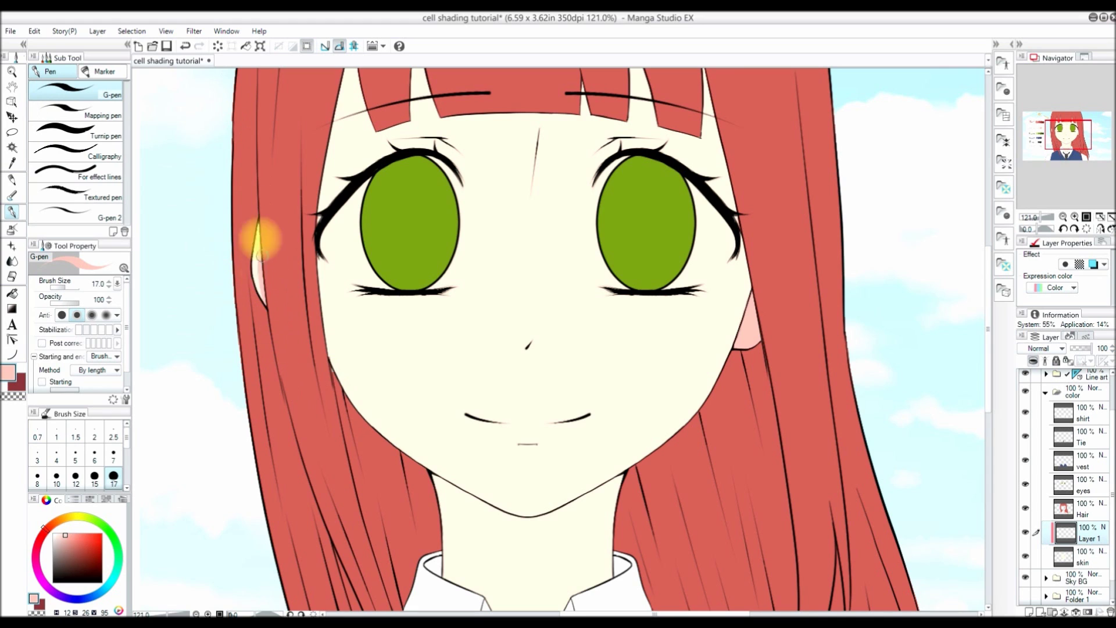
Step: Paint pink shadows beside the nose tip and nose bridge with the G-pen at brush size 7
click(1074, 217)
click(113, 456)
drag(531, 338, 521, 352)
drag(537, 354, 522, 353)
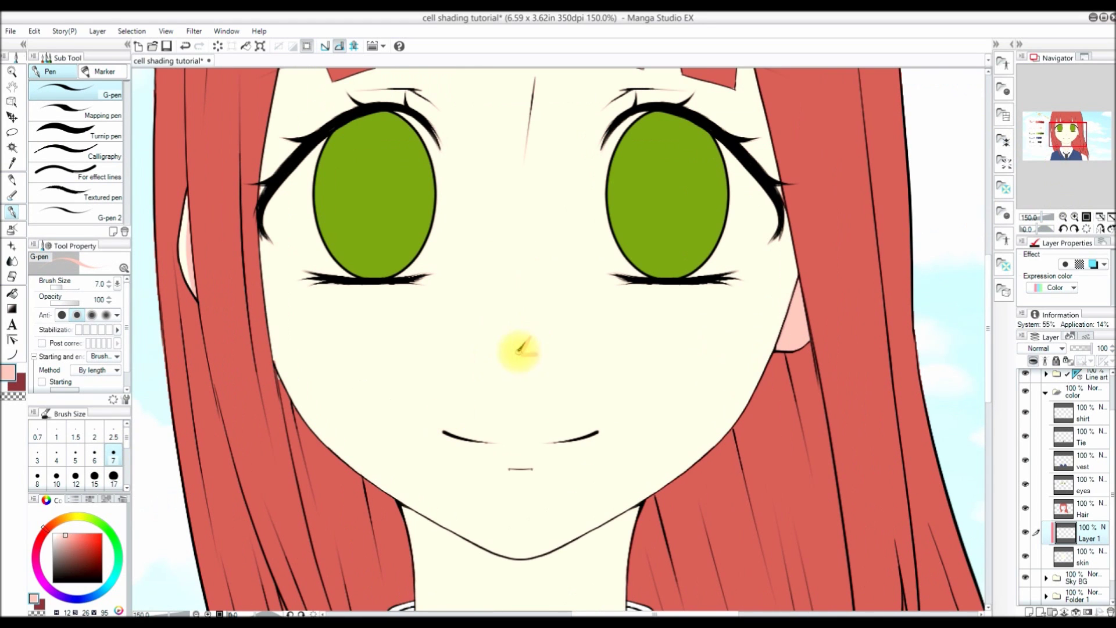
scroll(986, 333, up, 3)
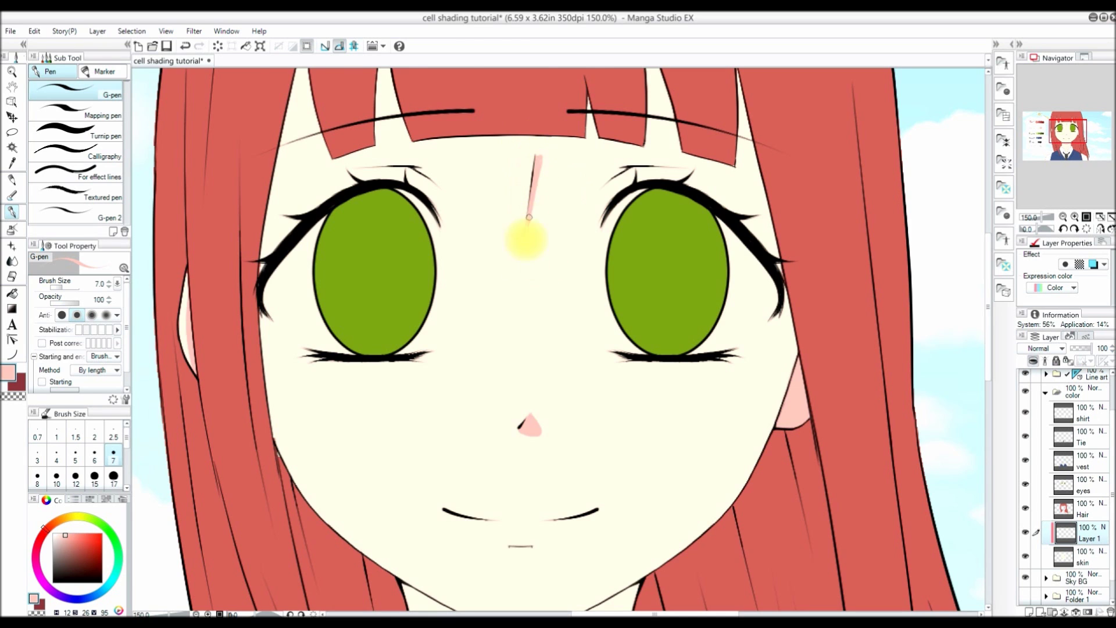
Step: Paint pink eyelid shadows along the crease above both eyes, rotating and flipping the canvas as needed
click(1063, 229)
mouse_move(476, 161)
mouse_down()
mouse_move(480, 184)
mouse_move(525, 126)
mouse_up()
click(1086, 229)
click(1100, 229)
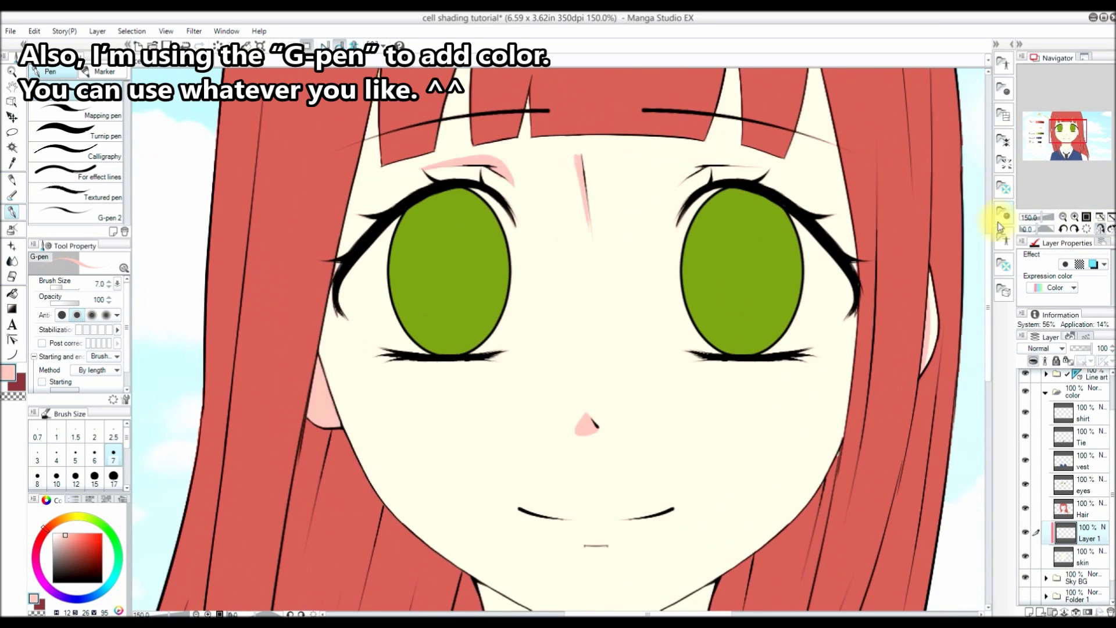
key(minus)
key(minus)
key(minus)
drag(431, 207, 469, 185)
click(1075, 229)
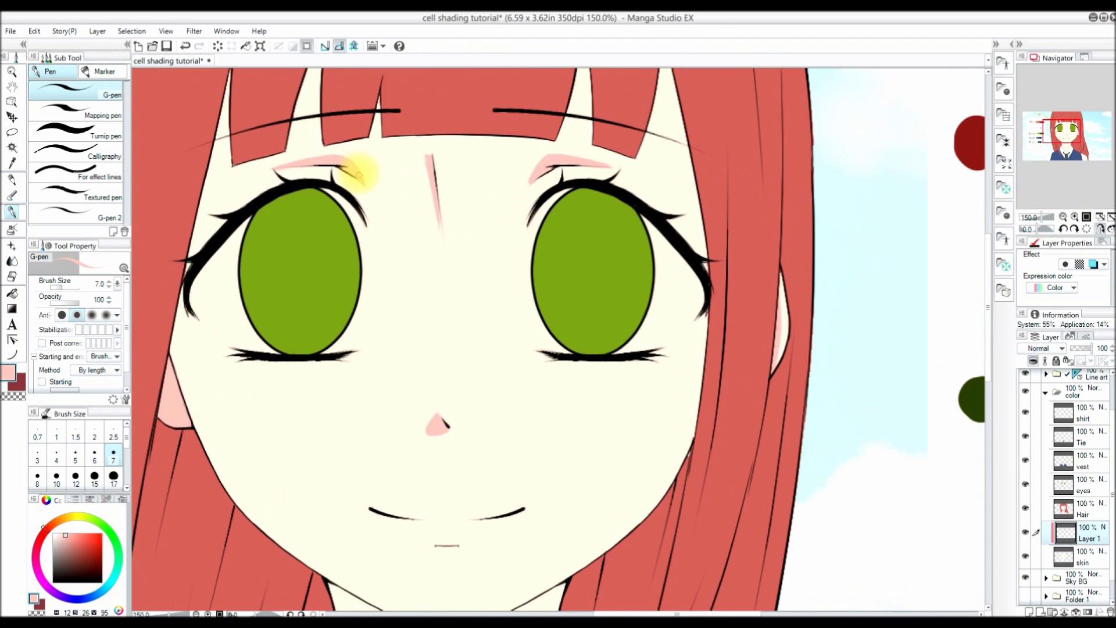
Step: Paint pink shadows on the face beneath the side hair and beside the outer eye with the G-pen at brush size 15
click(1099, 229)
click(1063, 216)
drag(449, 94, 450, 117)
key(bracketright)
key(bracketright)
key(bracketright)
key(bracketright)
drag(488, 162, 478, 212)
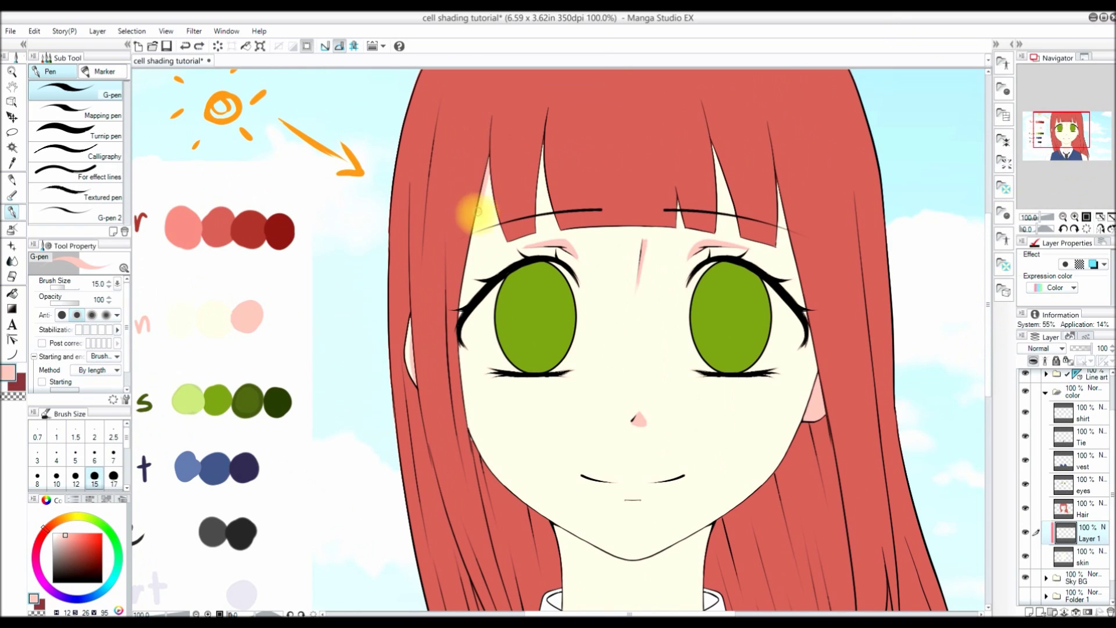
drag(461, 348, 469, 444)
mouse_move(476, 358)
mouse_down()
mouse_move(463, 349)
mouse_move(476, 371)
mouse_move(469, 438)
mouse_up()
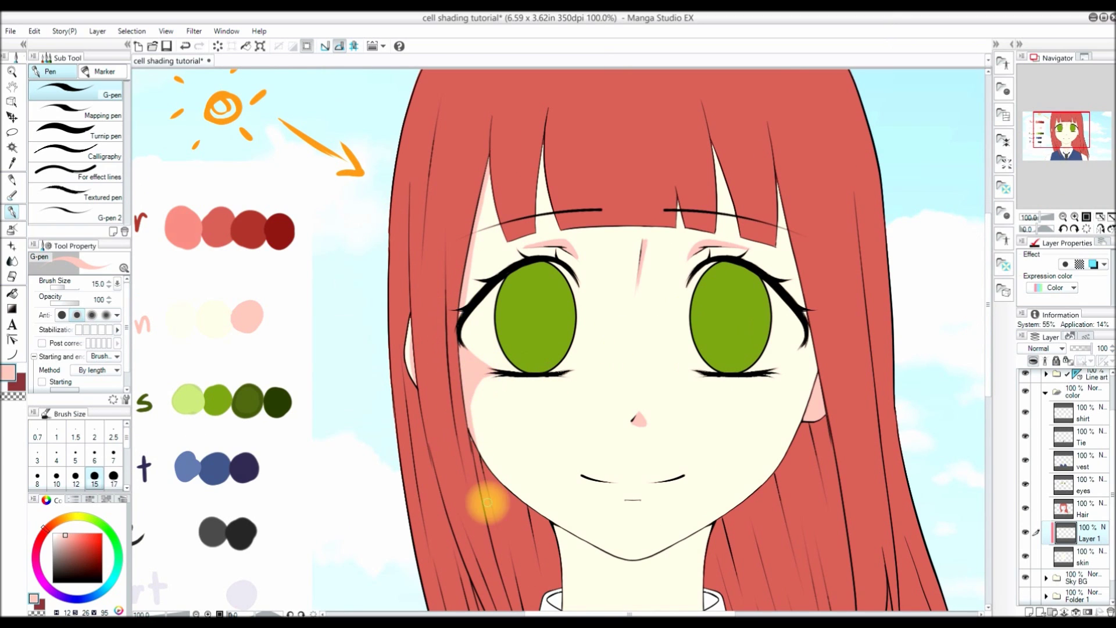
Step: Paint pink shadows along the opposite cheek and jaw edge, outlining the area beside the outer eye
drag(779, 374, 780, 354)
drag(799, 408, 797, 430)
click(1100, 229)
drag(336, 381, 315, 418)
mouse_move(342, 372)
mouse_down()
mouse_move(336, 454)
mouse_move(379, 504)
mouse_up()
click(1098, 228)
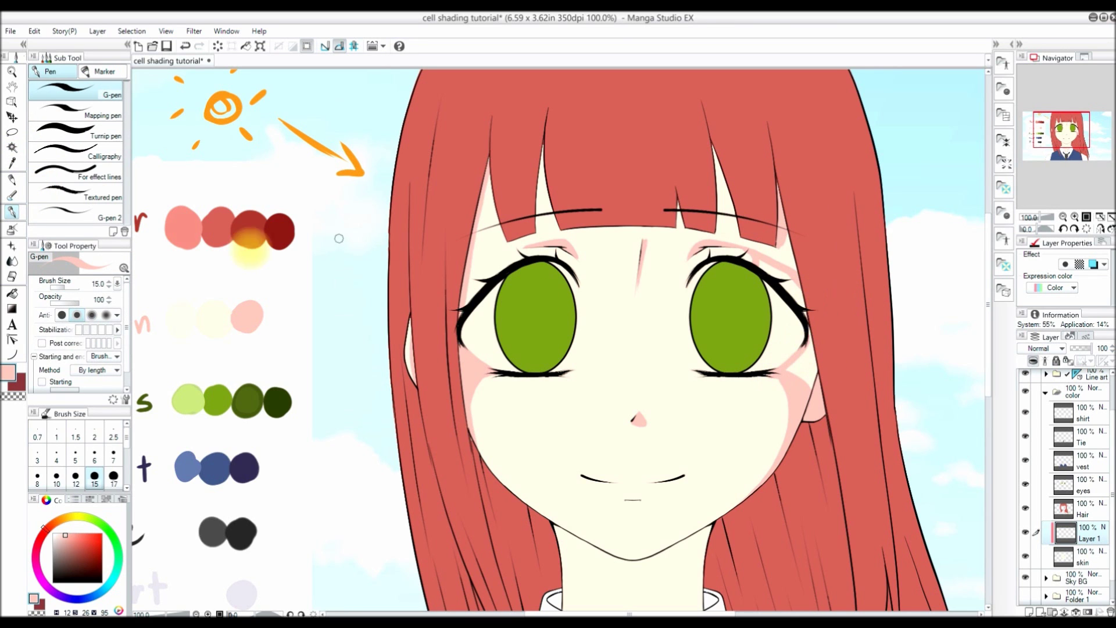
Step: Fill the outlined cheek area next to the shaded ear with pink using a Magic wand selection, and clear the selection
key(w)
click(807, 335)
click(142, 34)
click(143, 57)
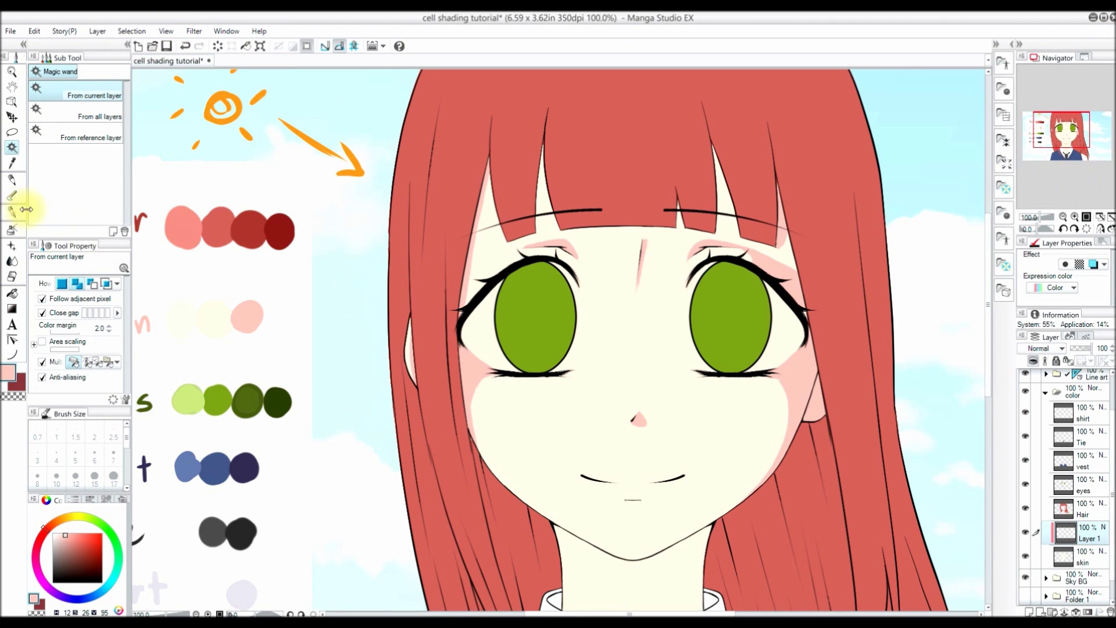
Step: Paint pink shadows along both mouth strokes and beneath the lower lip line with the G-pen, rotating the canvas as needed
click(12, 212)
click(13, 396)
click(1063, 228)
click(1086, 217)
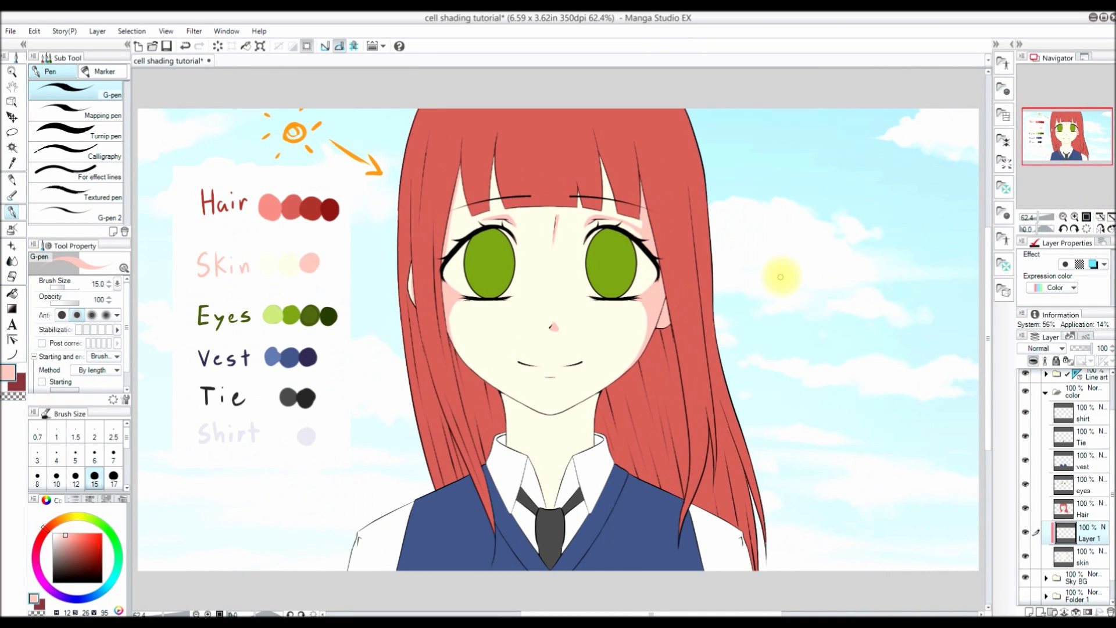
click(1086, 217)
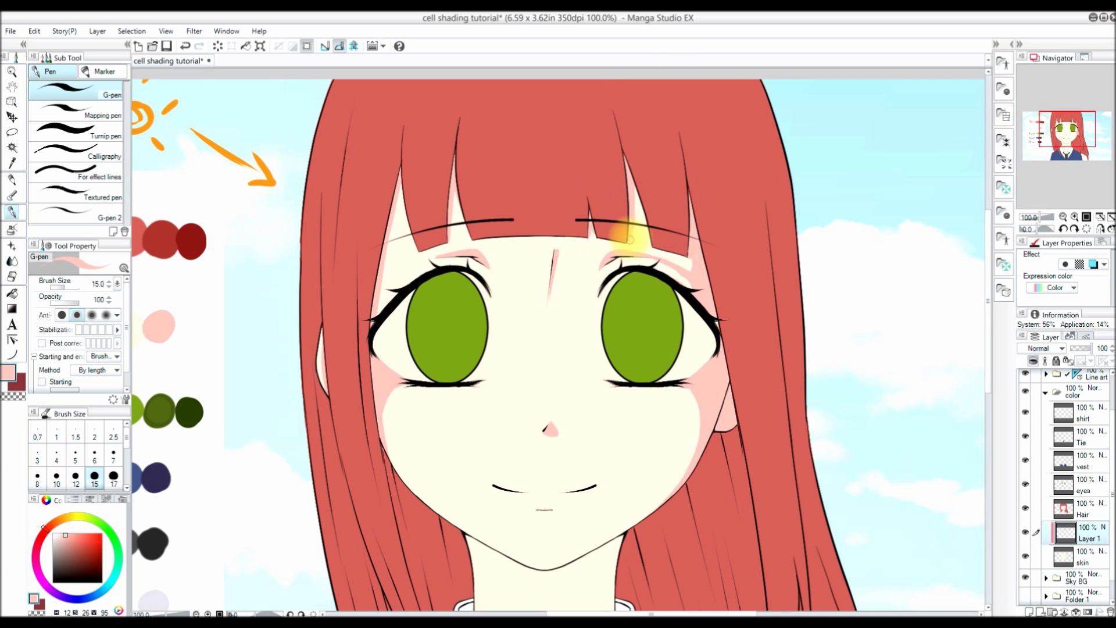
drag(989, 311, 989, 351)
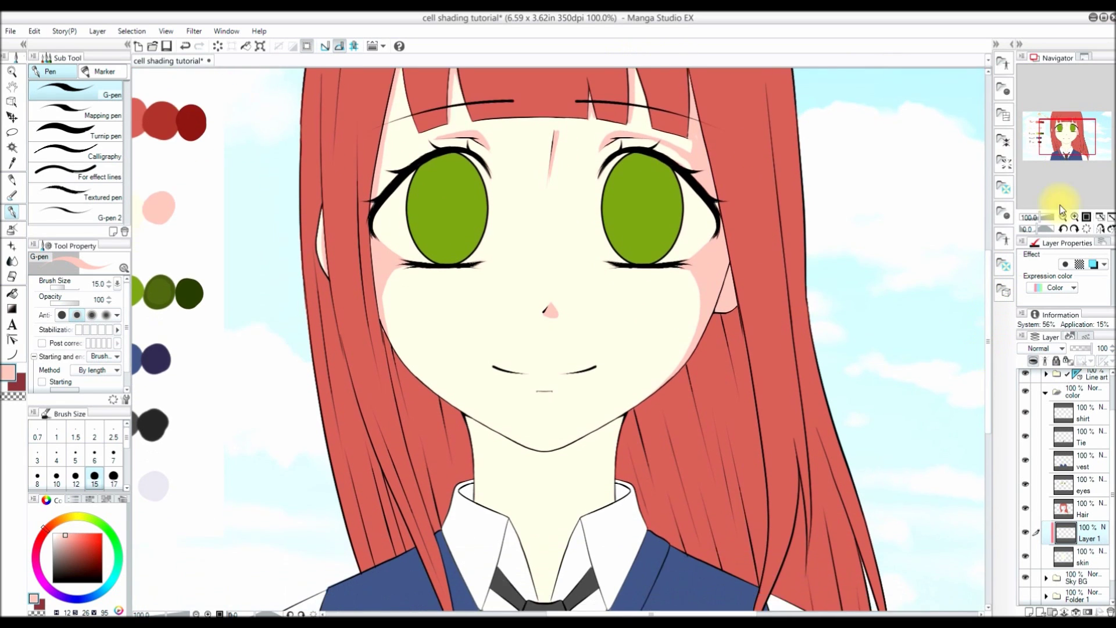
click(1074, 217)
click(1074, 229)
drag(492, 356, 523, 414)
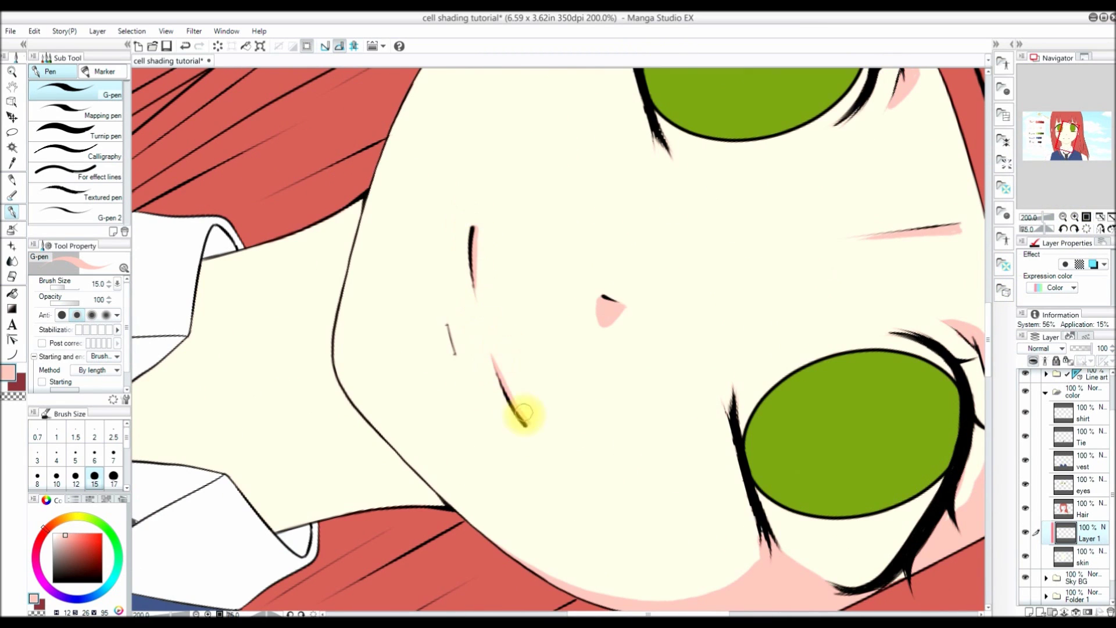
click(1064, 228)
click(1064, 228)
click(1063, 228)
click(1064, 228)
click(1064, 228)
click(1063, 228)
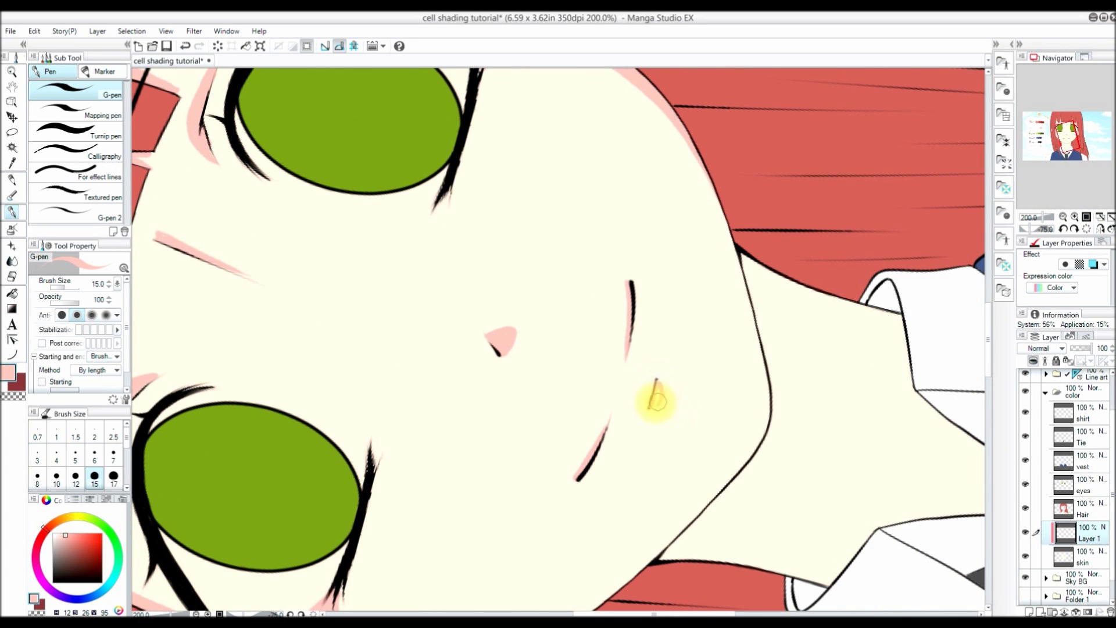
triple_click(1074, 228)
double_click(1074, 229)
Step: Select the neck area below the chin with the Magic wand
click(1063, 217)
click(1063, 217)
click(1063, 217)
click(1074, 217)
click(12, 163)
click(12, 148)
click(560, 427)
key(p)
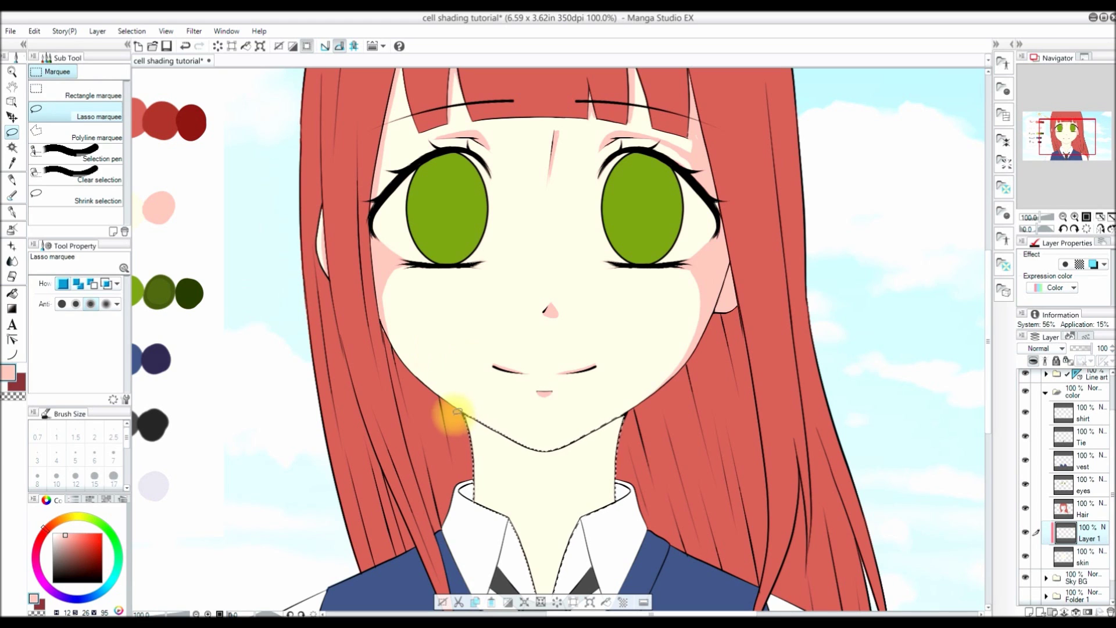
Step: Paint a pink shadow across the neck beneath the chin with the G-pen at brush size 50, and clear the selection
click(114, 477)
scroll(117, 481, down, 2)
click(113, 445)
mouse_move(455, 406)
mouse_down()
mouse_move(635, 453)
mouse_move(573, 481)
mouse_move(613, 423)
mouse_up()
mouse_move(987, 349)
mouse_down()
mouse_move(987, 365)
mouse_move(987, 331)
mouse_up()
click(1100, 217)
click(133, 31)
click(155, 64)
click(1075, 217)
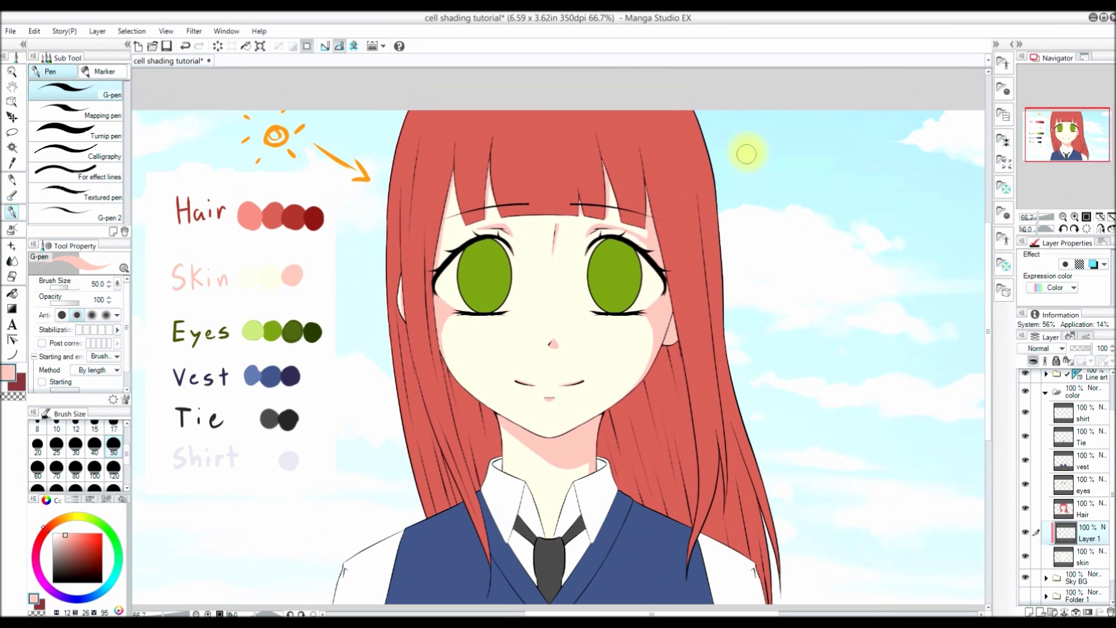
Step: Pick the pink skin shadow color and add a new clipped layer above the skin shadow layer
alt+click(251, 265)
scroll(531, 296, up, 2)
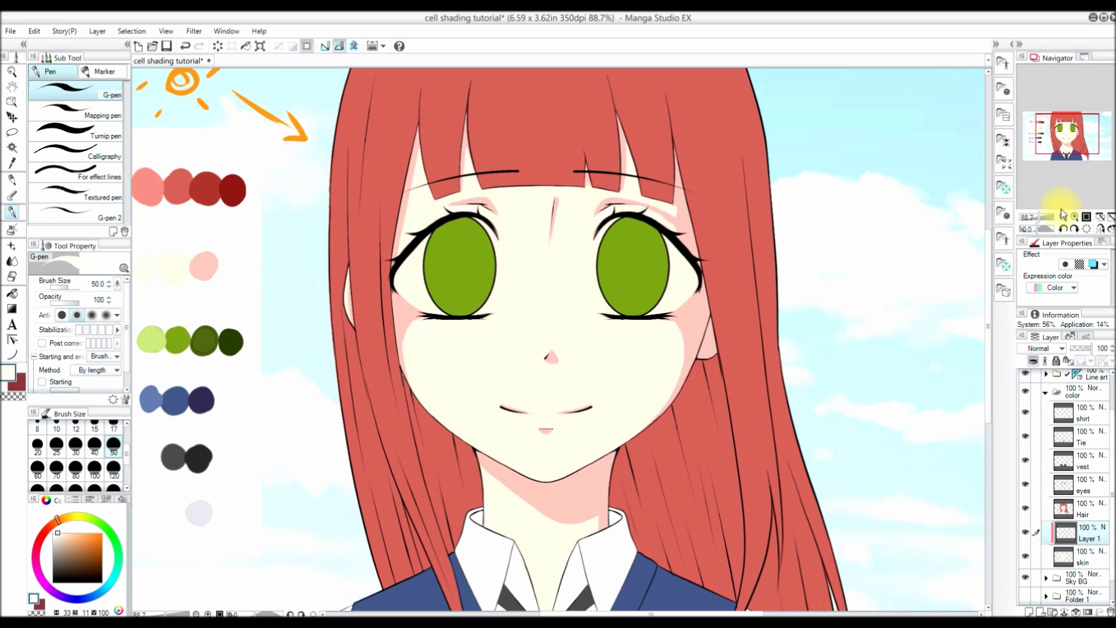
click(1101, 217)
alt+click(627, 200)
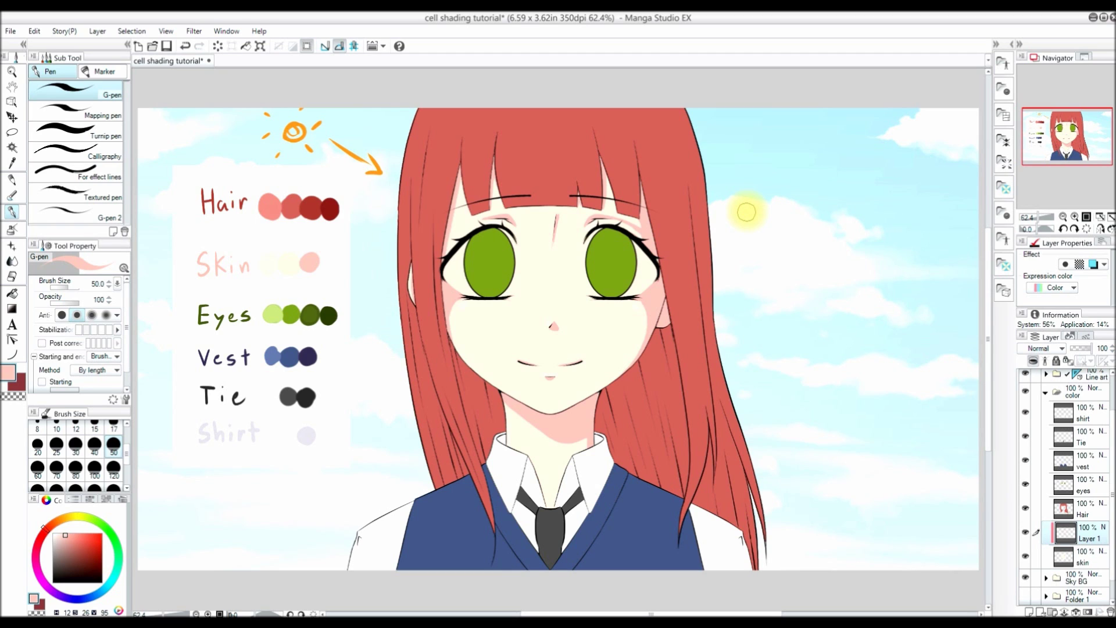
click(1080, 558)
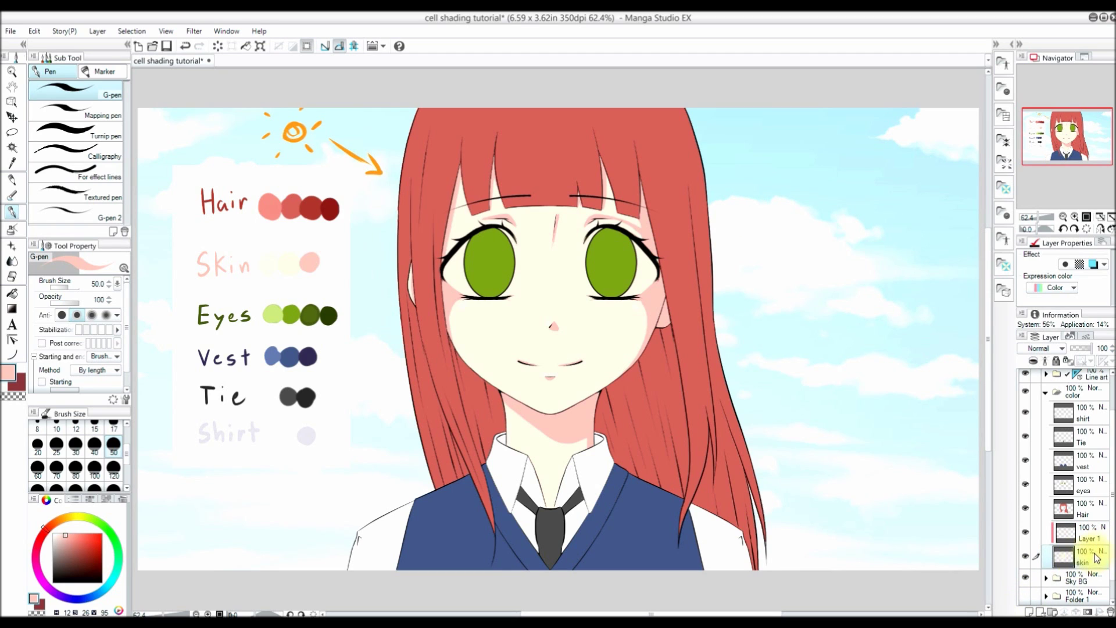
click(1029, 612)
drag(1090, 563, 1081, 517)
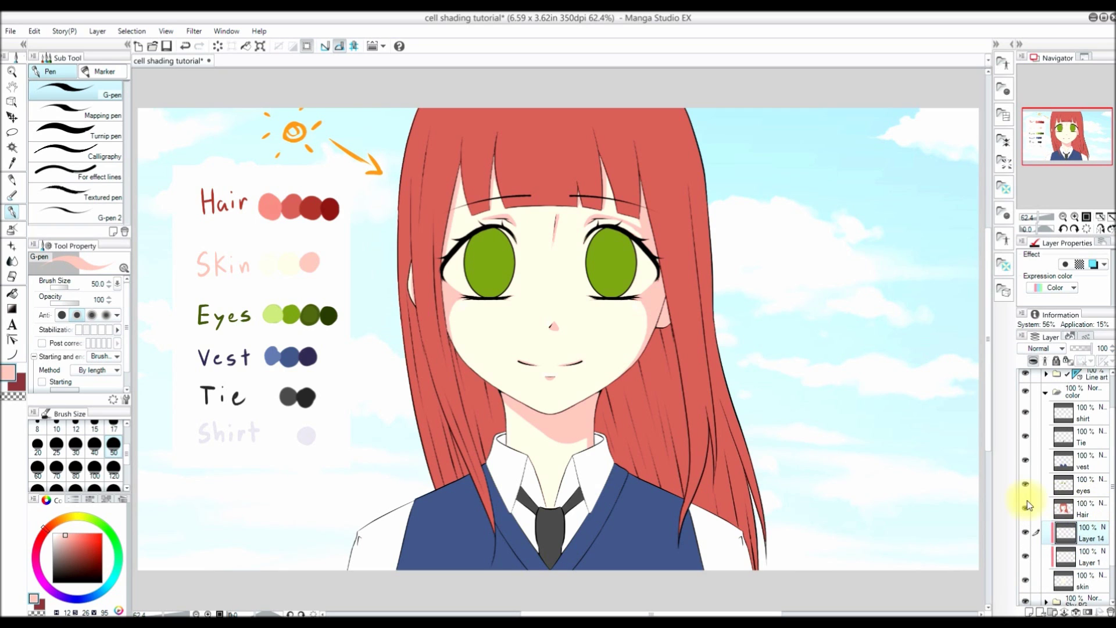
Step: Spray a pink gradient over the face's shadow side with the Soft airbrush at brush size 400
key(i)
click(22, 216)
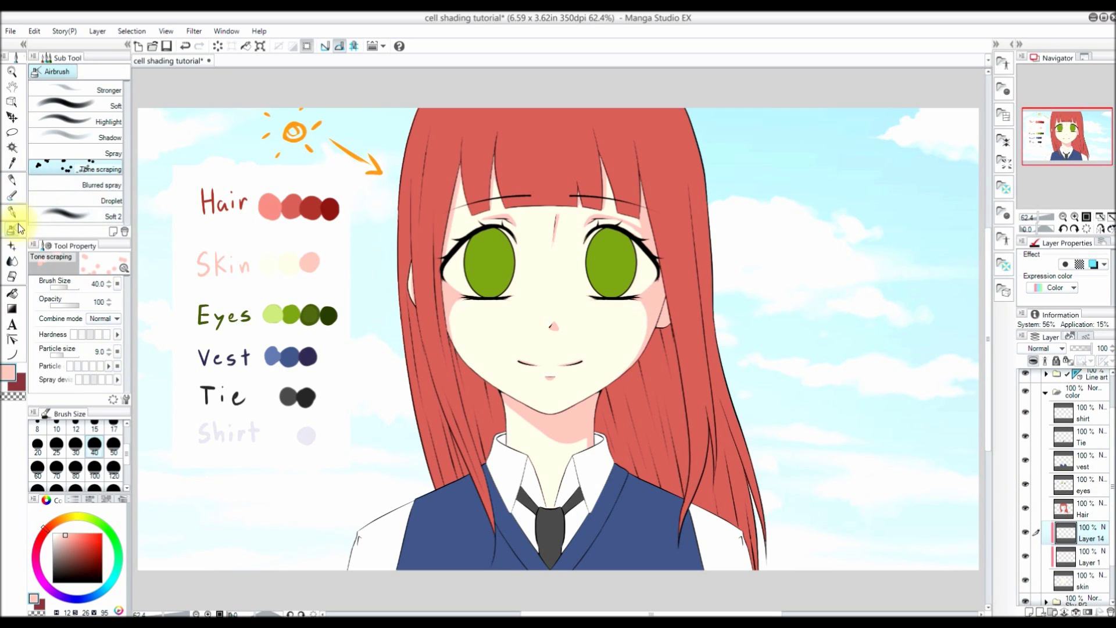
click(106, 106)
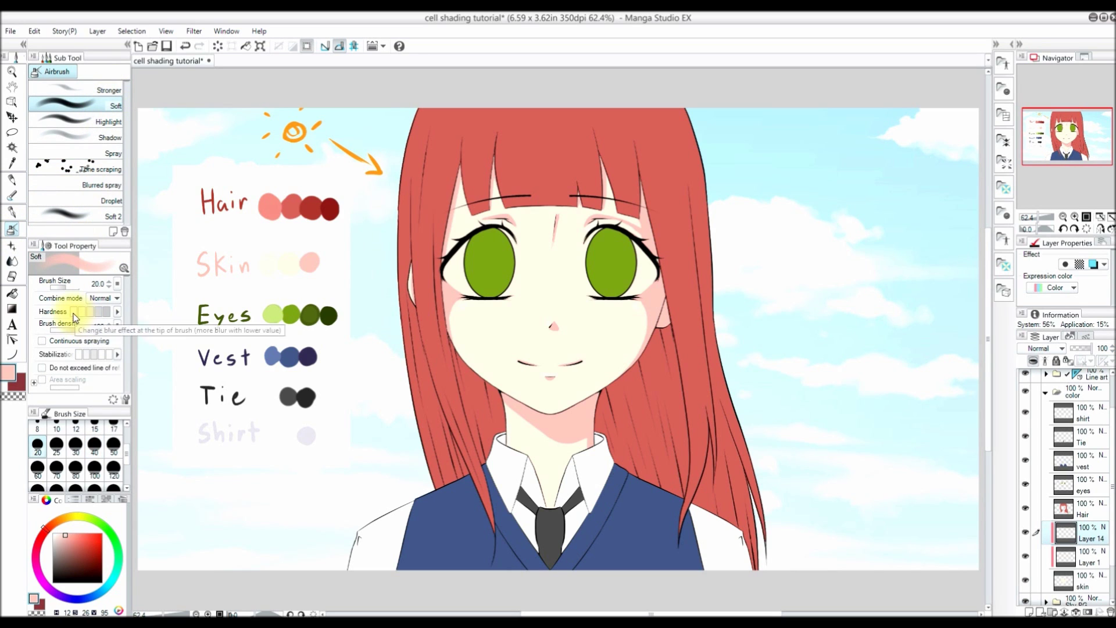
scroll(112, 465, down, 3)
click(114, 453)
click(37, 477)
drag(660, 203, 629, 183)
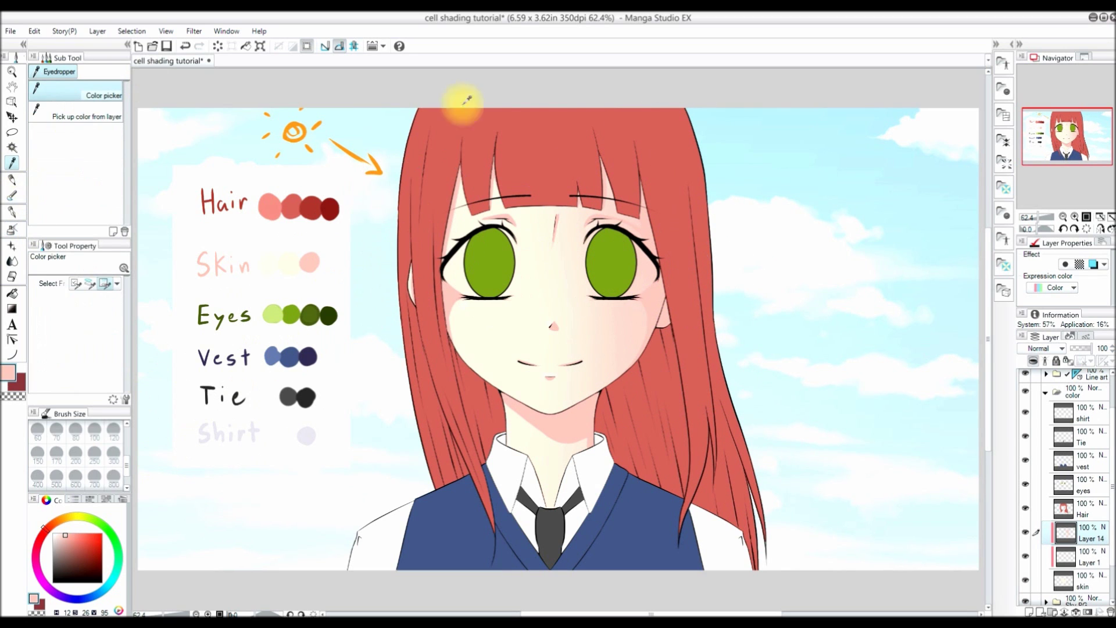
Step: Airbrush the face's lit side with the light Skin swatch color and set the layer's opacity to 30
alt+click(270, 262)
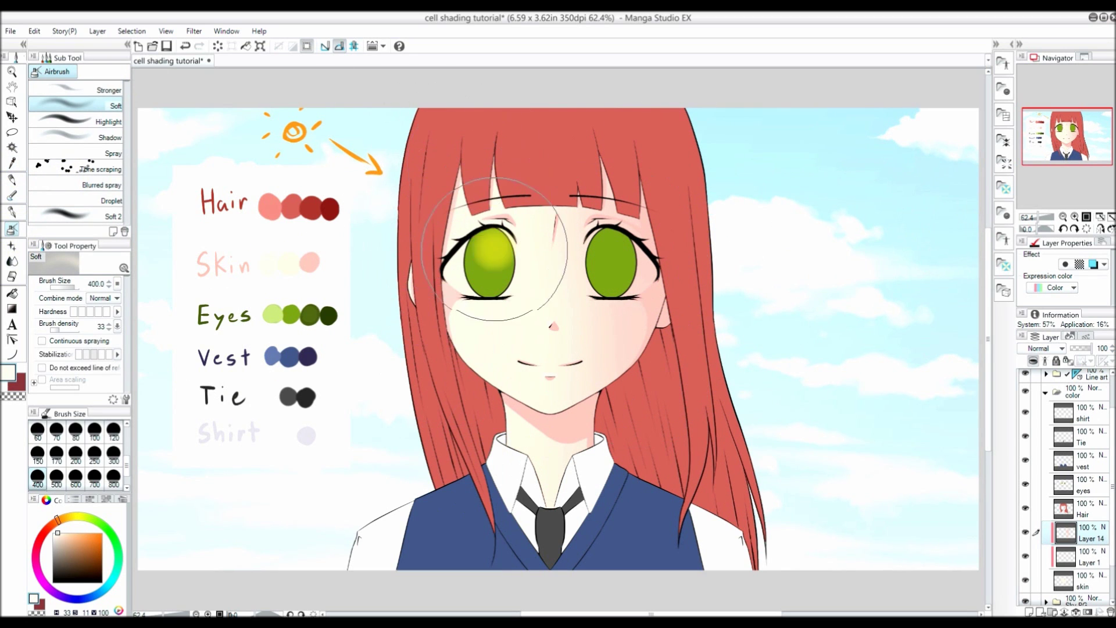
drag(1083, 350, 1077, 350)
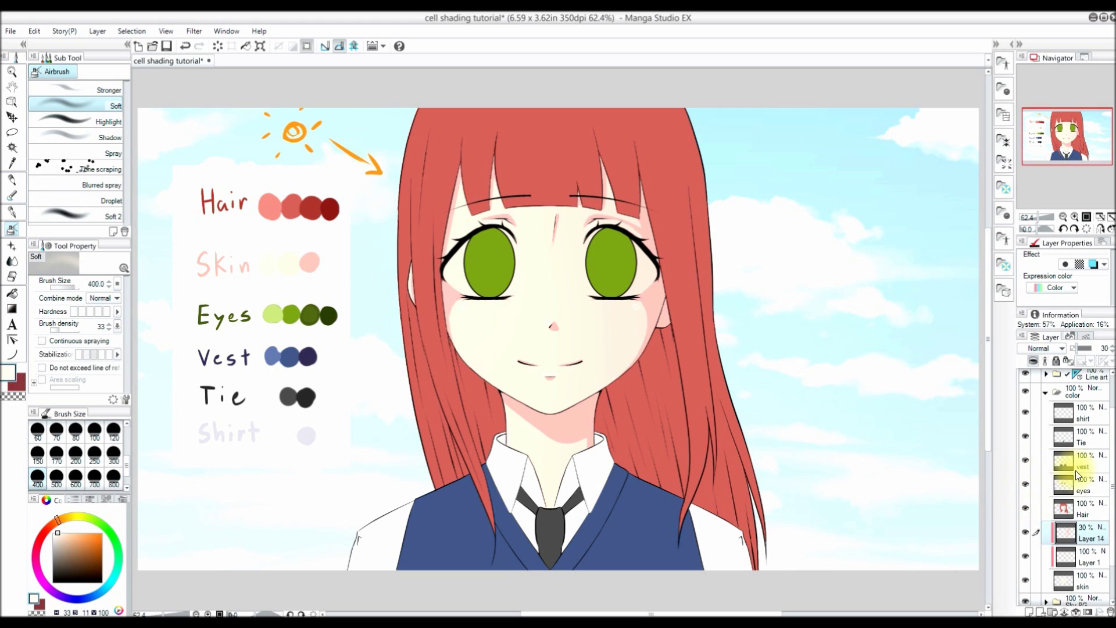
Step: Add a new layer clipped to the vest layer and pick the dark navy Vest swatch color for the G-pen
click(1029, 612)
click(1032, 361)
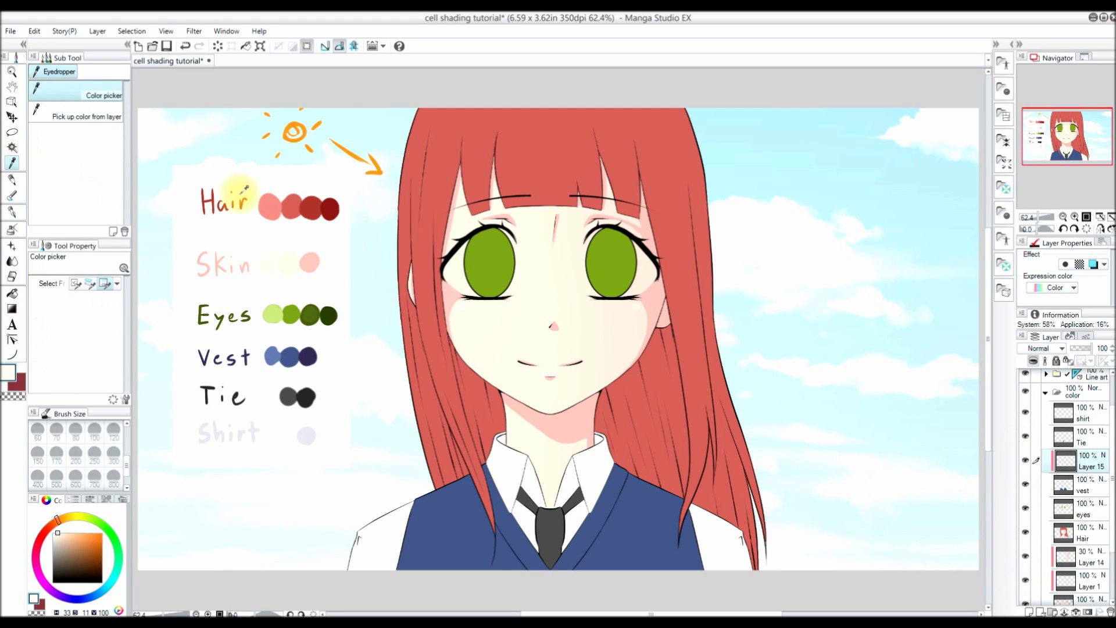
click(13, 164)
click(307, 357)
click(13, 212)
Step: Paint dark navy shadows along the vest's shoulder and outer side on the shadow side at brush size 30
drag(987, 339, 987, 395)
click(1074, 217)
mouse_move(661, 333)
mouse_down()
mouse_move(762, 401)
mouse_move(790, 535)
mouse_up()
scroll(111, 429, up, 1)
click(75, 430)
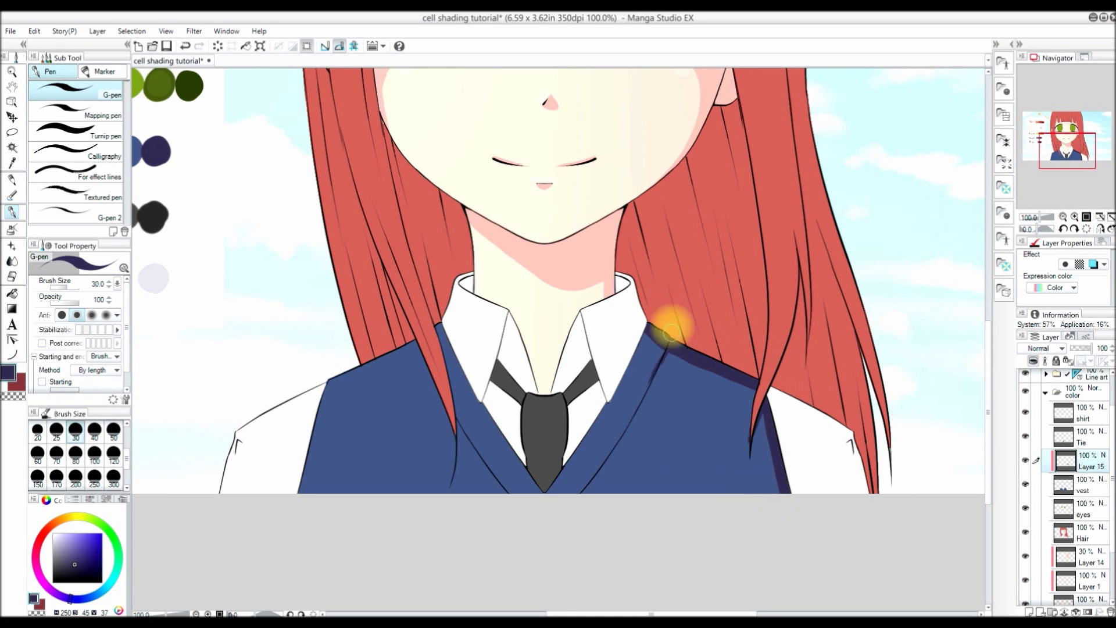
Step: Paint navy shadows along the vest's neckline and beneath the collar at brush size 20, plus a light blue highlight on the lit side edge
click(1074, 217)
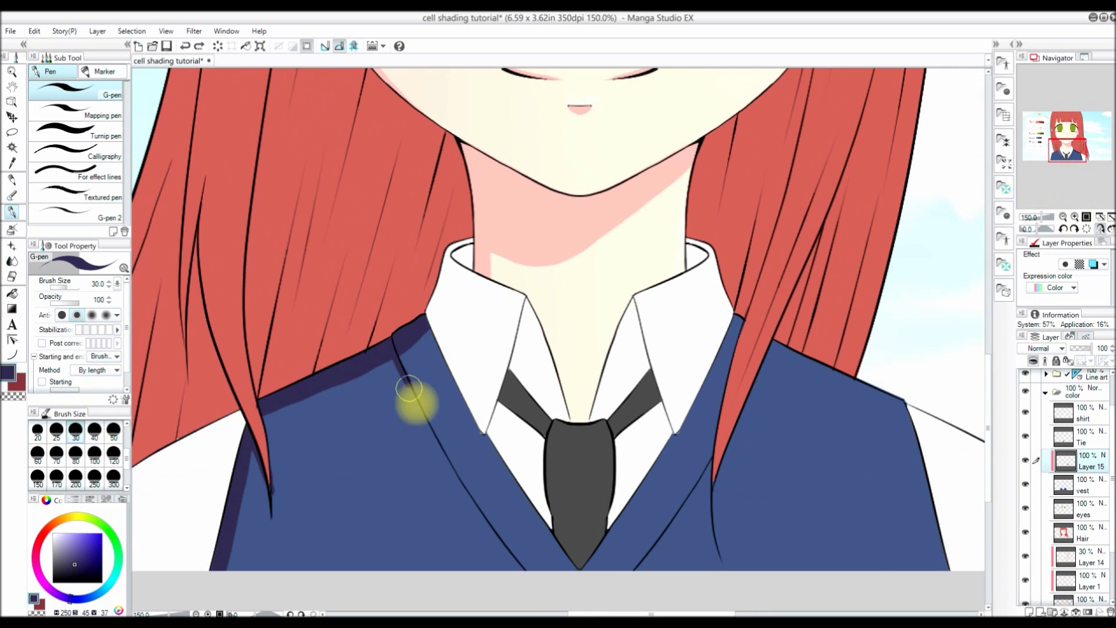
drag(405, 376, 522, 568)
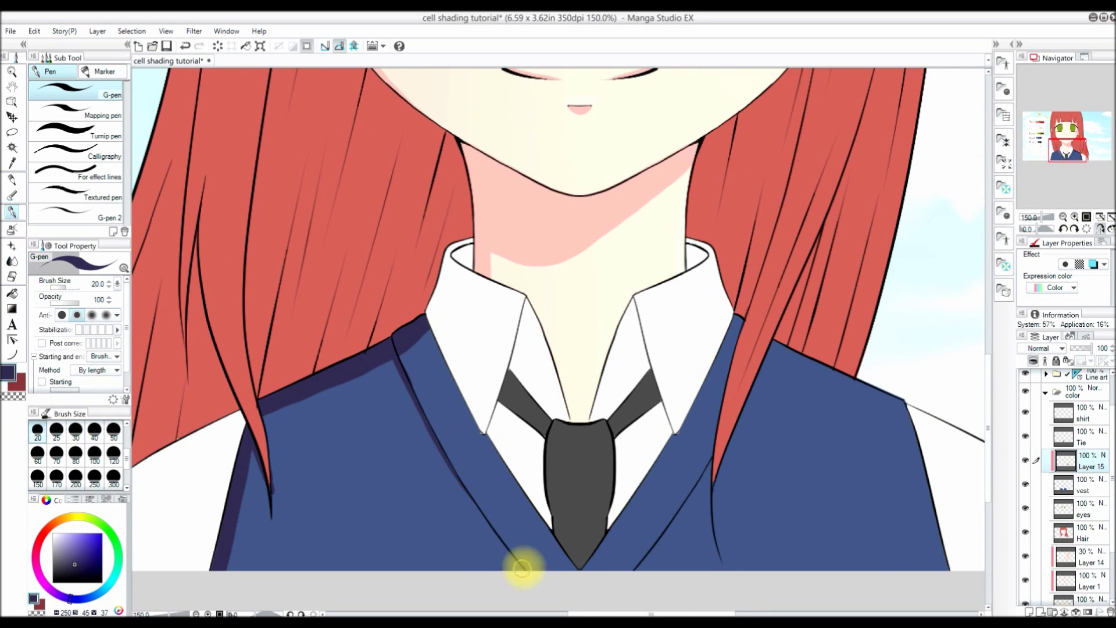
key(ctrl+z)
mouse_move(747, 308)
mouse_down()
mouse_move(706, 436)
mouse_move(712, 499)
mouse_up()
mouse_move(735, 334)
mouse_down()
mouse_move(697, 407)
mouse_move(702, 375)
mouse_up()
key(ctrl+z)
drag(782, 335, 772, 351)
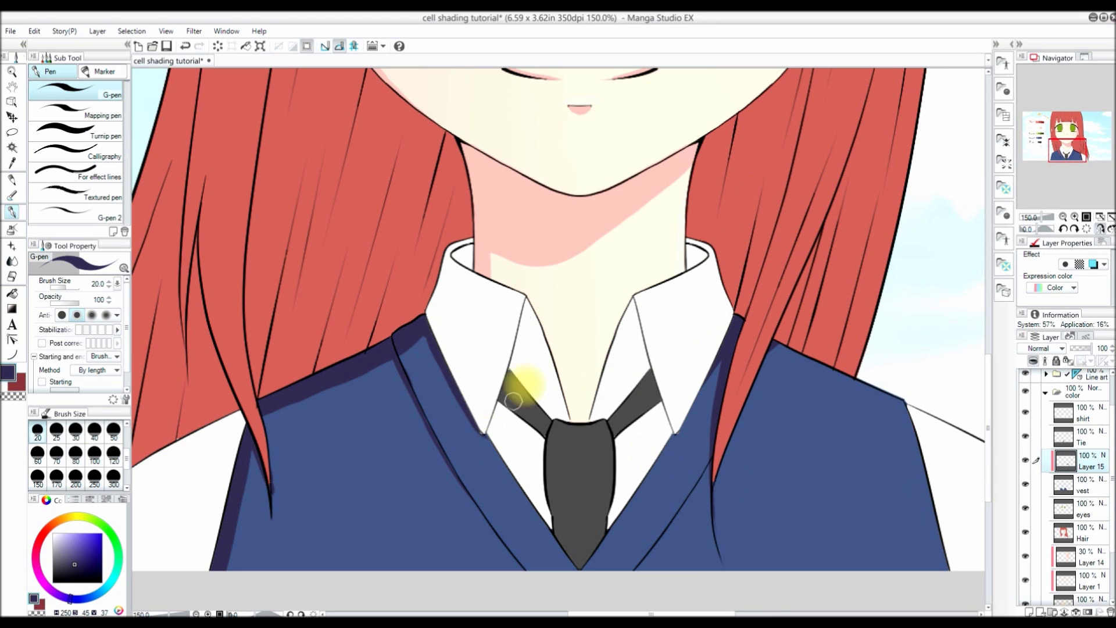
click(1102, 216)
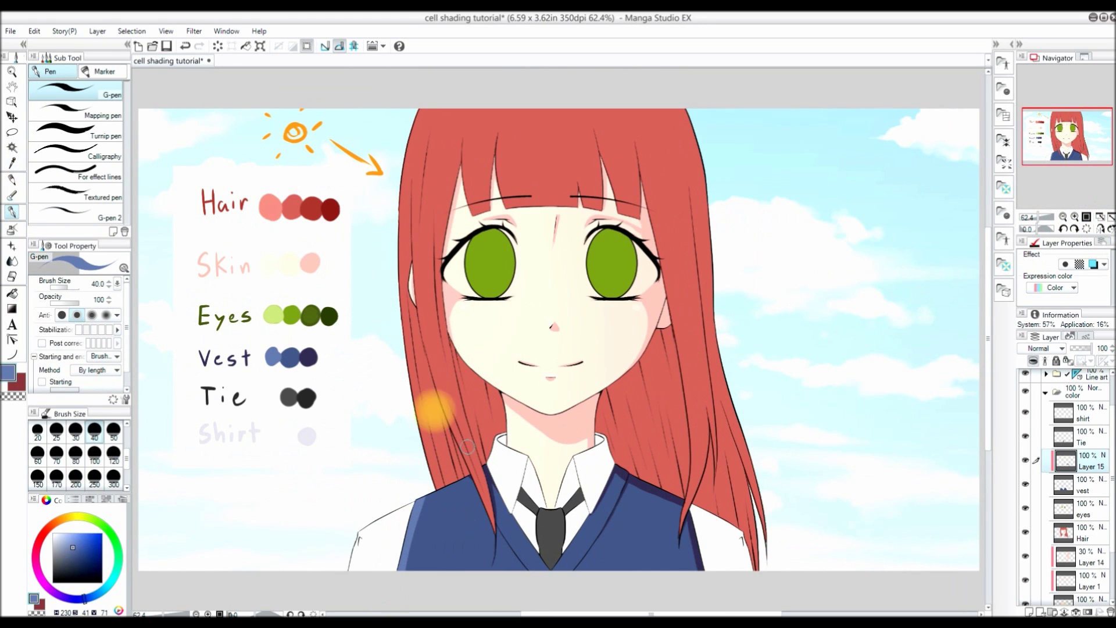
Step: Add a new clipped layer above the vest's shadow layer
click(11, 229)
click(1082, 485)
click(1029, 612)
drag(1082, 485, 1081, 451)
Step: Spray the dark navy Vest swatch color over the vest's shadow side with the Soft airbrush at brush size 800
click(11, 164)
click(309, 356)
click(11, 229)
scroll(105, 465, down, 1)
click(113, 479)
drag(691, 578, 753, 476)
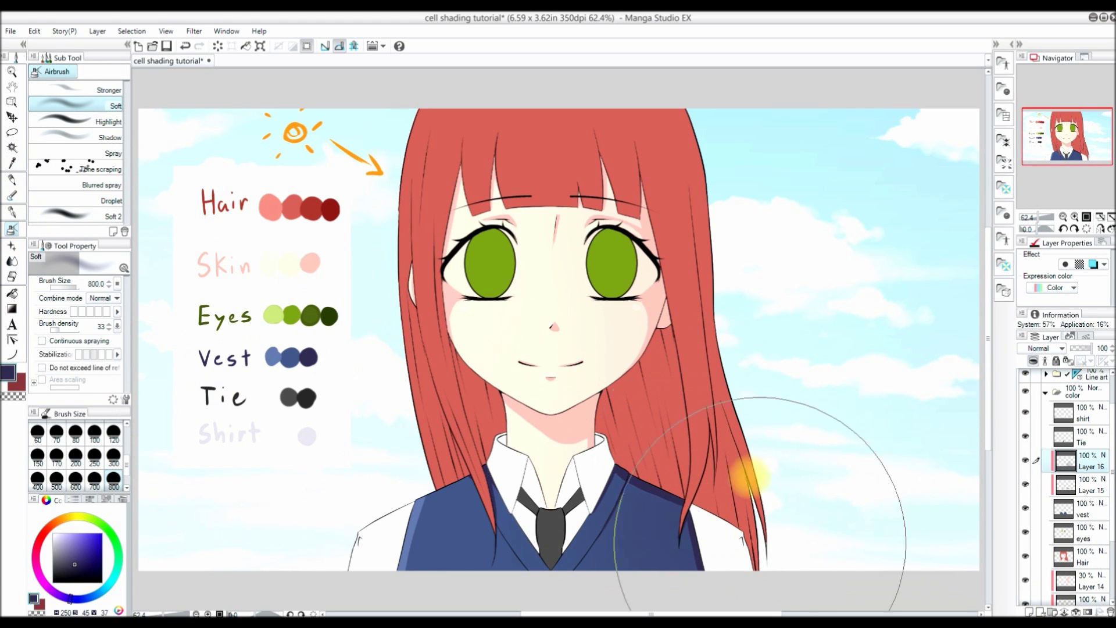
Step: Airbrush the light blue Vest swatch color over the vest's lit side at brush size 300 and set the layer's opacity to 50
click(12, 164)
click(273, 356)
click(12, 229)
click(113, 456)
drag(460, 548, 404, 549)
drag(1091, 348, 1083, 349)
click(1025, 460)
click(1026, 460)
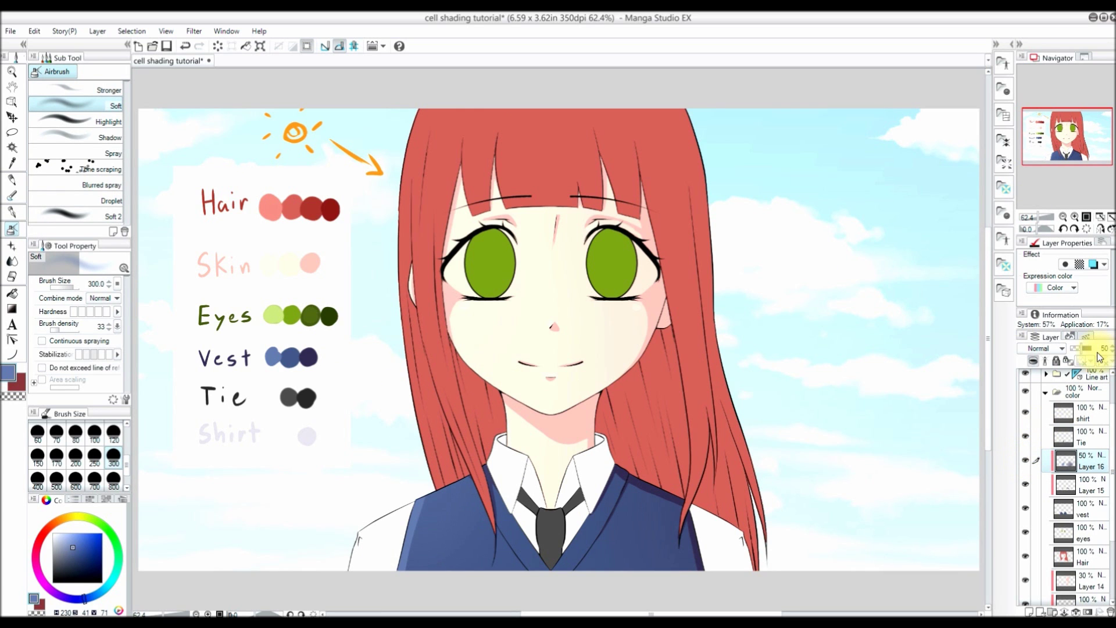
Step: Add a new layer above the Tie layer and clip it to Tie
click(1081, 440)
click(1028, 611)
right_click(1071, 443)
click(986, 433)
Step: Paint shadows on the tie's side bands beneath the collar using the darker Tie swatch color with the G-pen at brush size 40
drag(542, 527, 521, 404)
scroll(521, 404, up, 8)
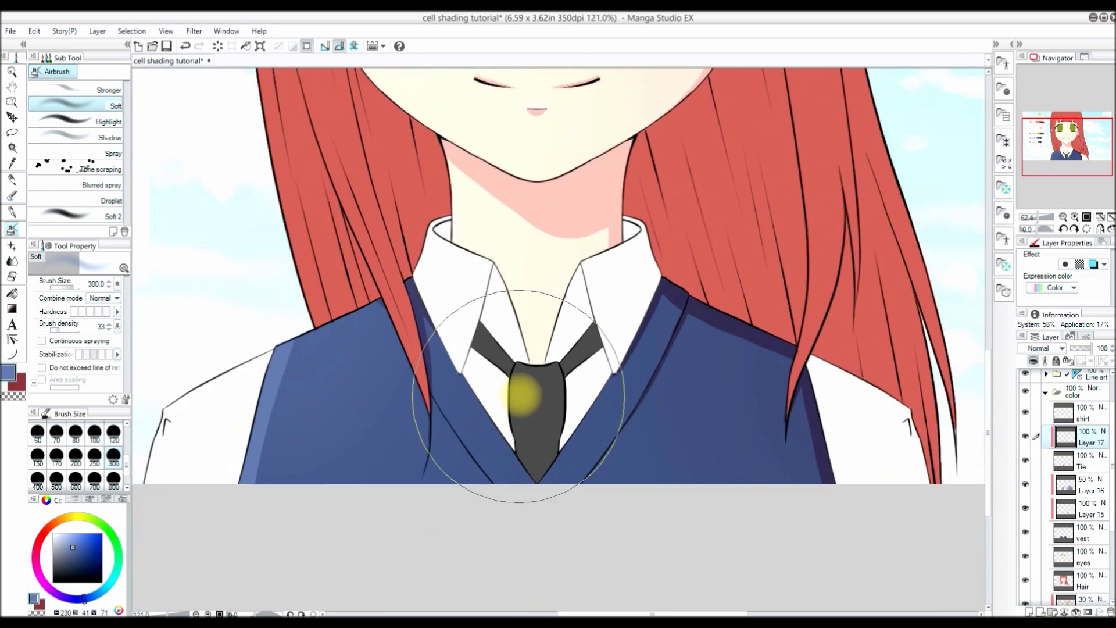
click(13, 211)
scroll(332, 256, down, 8)
scroll(531, 558, up, 6)
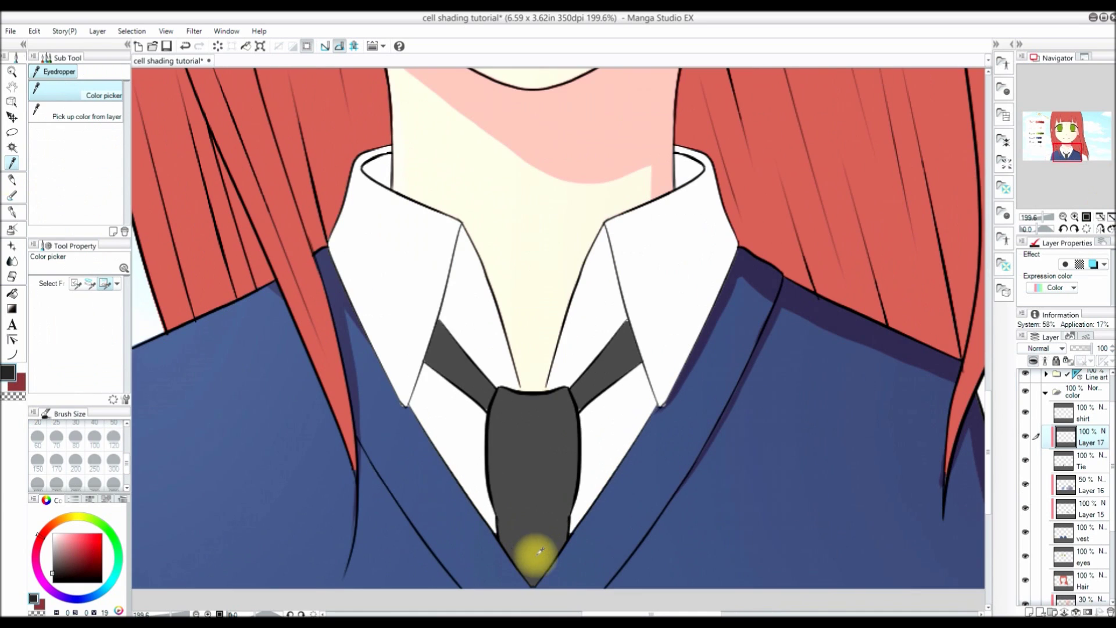
drag(451, 293, 428, 360)
drag(634, 325, 641, 363)
drag(450, 303, 425, 401)
Step: Paint dark shadows along the top, side and lower edge of the tie's knot and on the tail below it
drag(499, 515, 567, 515)
drag(517, 394, 556, 395)
mouse_move(565, 397)
mouse_down()
mouse_move(557, 511)
mouse_move(543, 523)
mouse_move(555, 567)
mouse_up()
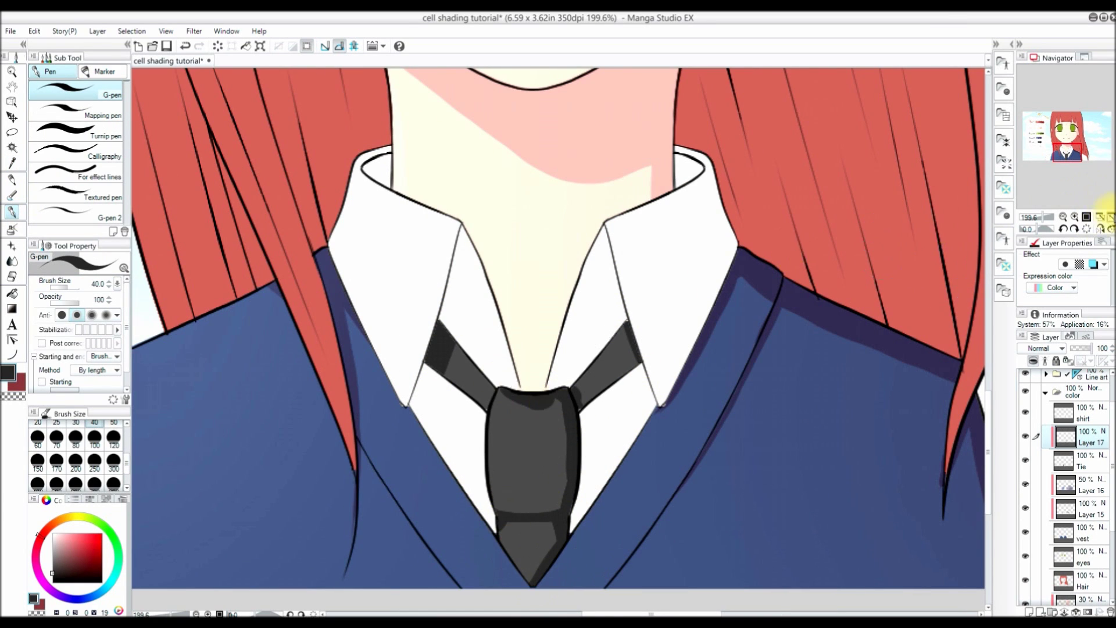
click(1111, 216)
Step: Add a new layer above the Hair layer and clip it to Hair
scroll(1086, 465, down, 3)
click(1082, 501)
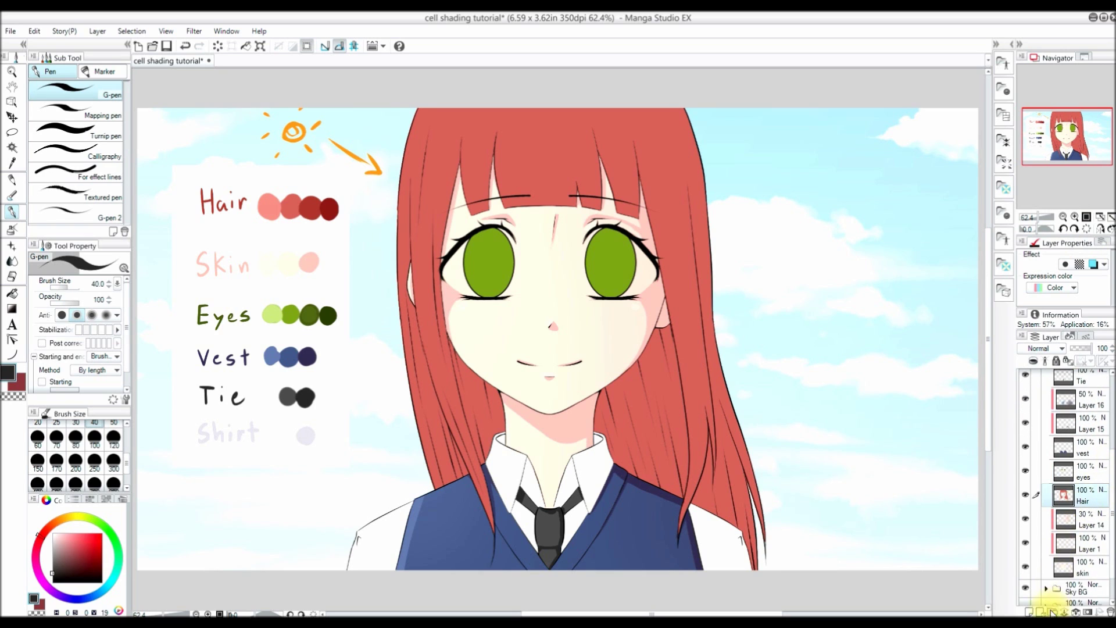
click(1028, 611)
right_click(1061, 500)
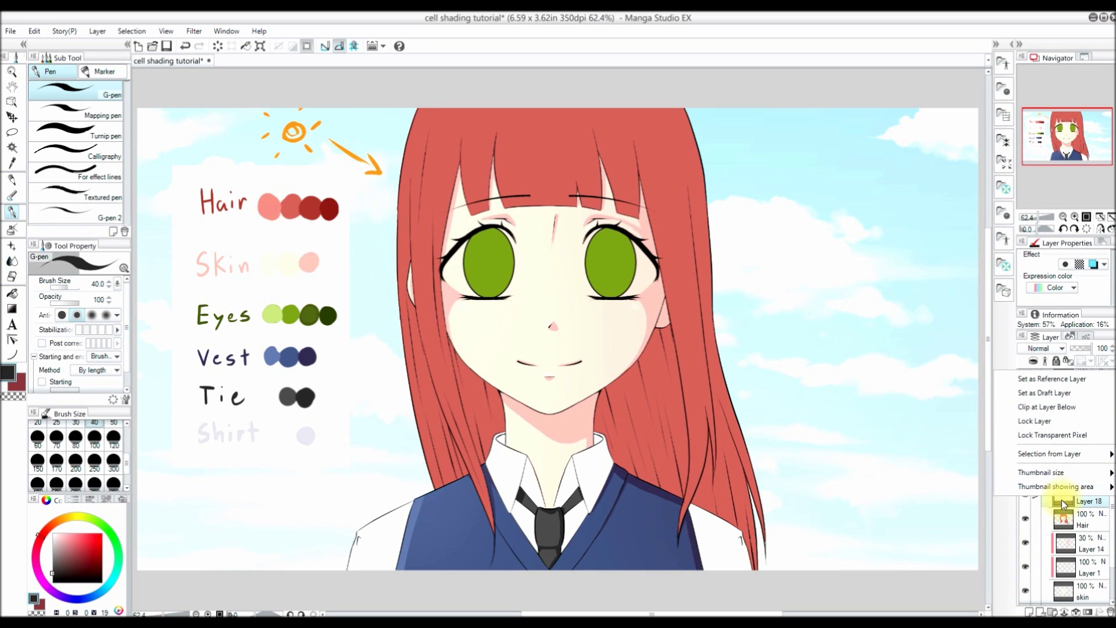
click(1061, 408)
Step: Paint a thin shadow strand on the hair's upper left side using the second-darkest Hair swatch with the G-pen at brush size 15
click(12, 163)
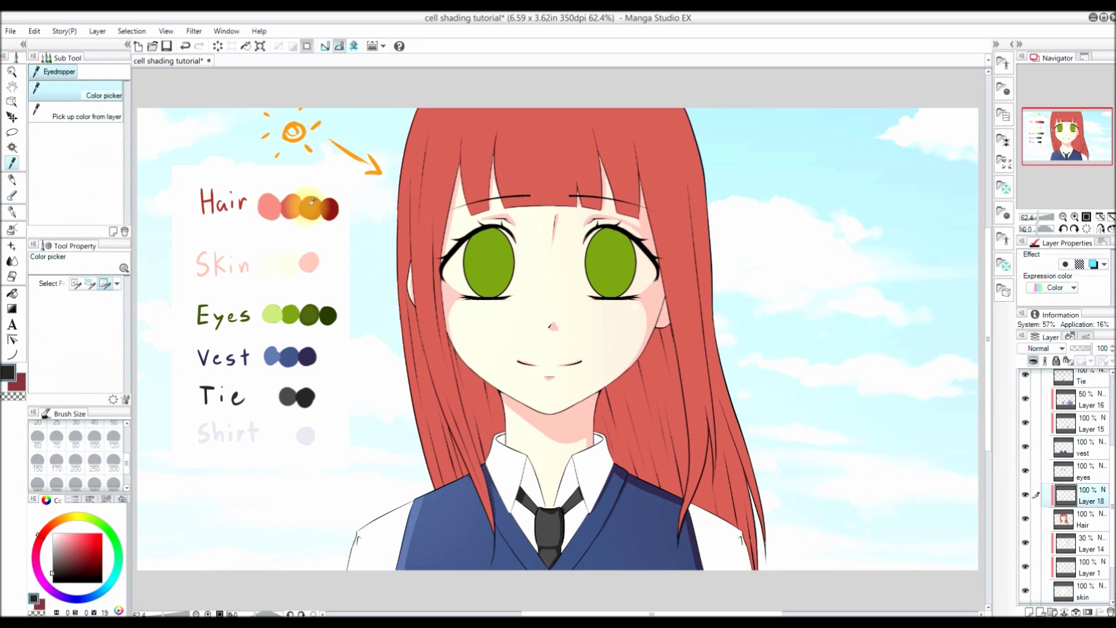
key(p)
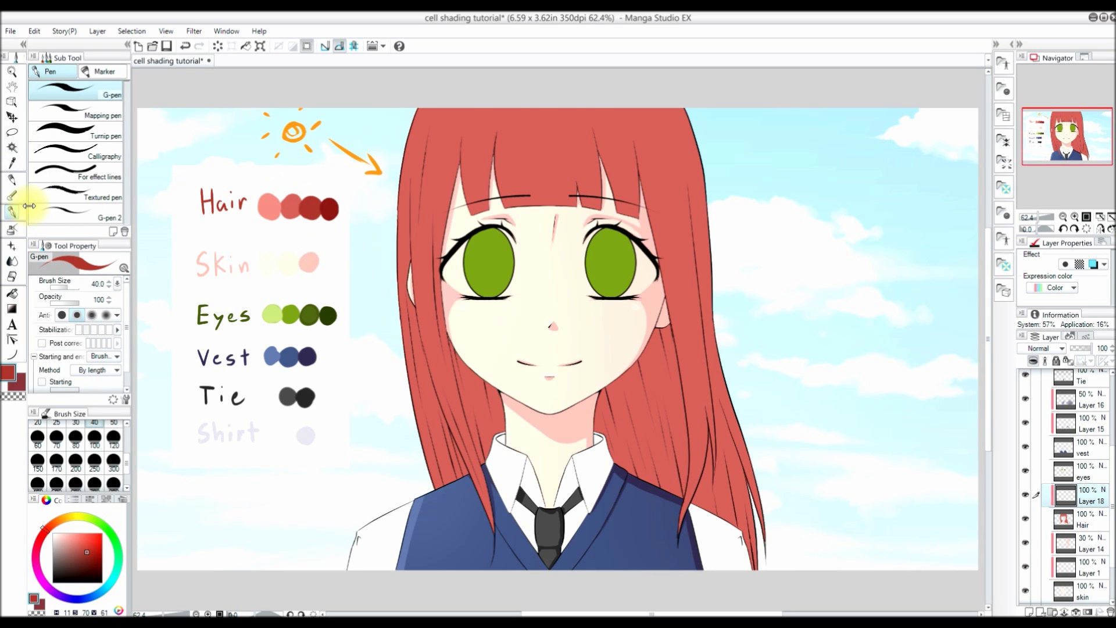
scroll(555, 111, up, 3)
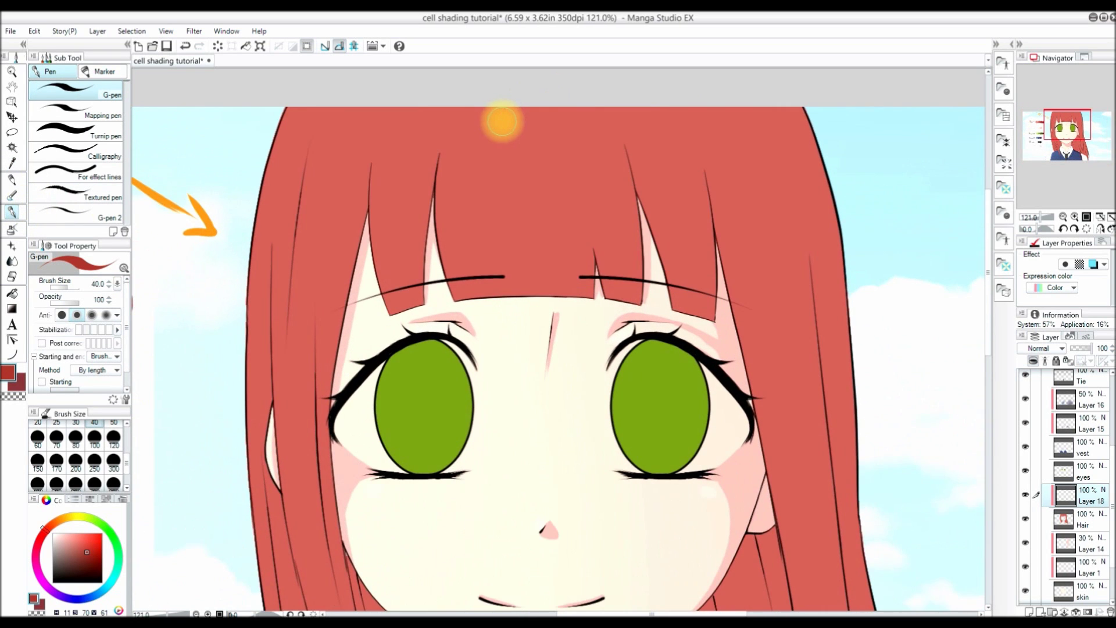
mouse_move(310, 151)
mouse_down()
mouse_move(289, 297)
mouse_move(309, 141)
mouse_move(293, 271)
mouse_up()
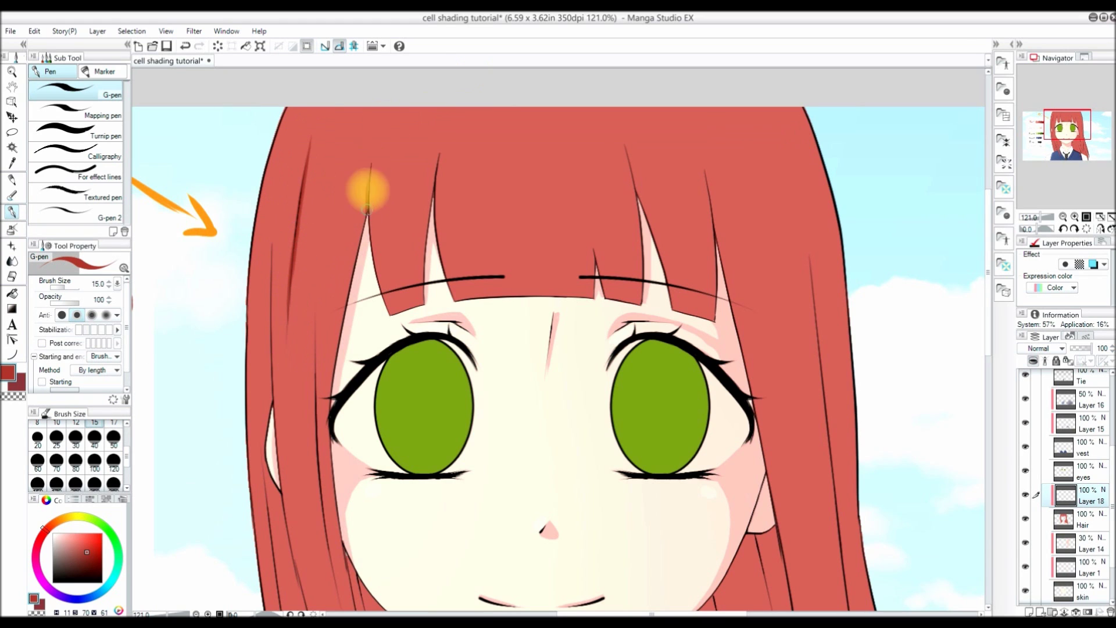
Step: Paint tapered shadow strands along the parting and lower tips of the left bang lock
scroll(555, 354, down, 2)
drag(986, 329, 981, 358)
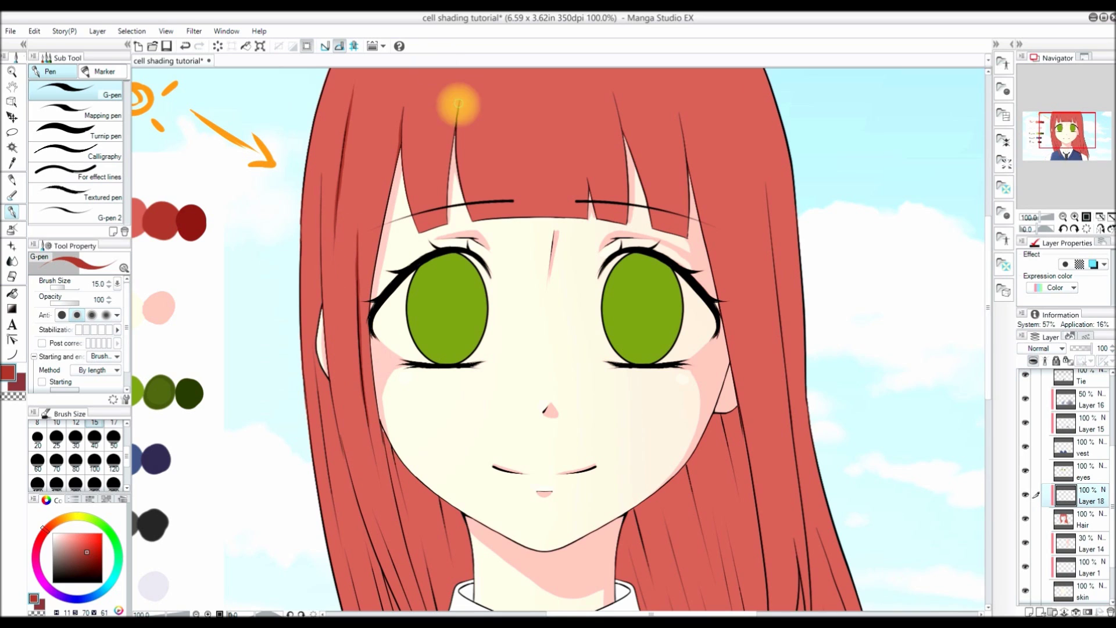
drag(458, 101, 443, 214)
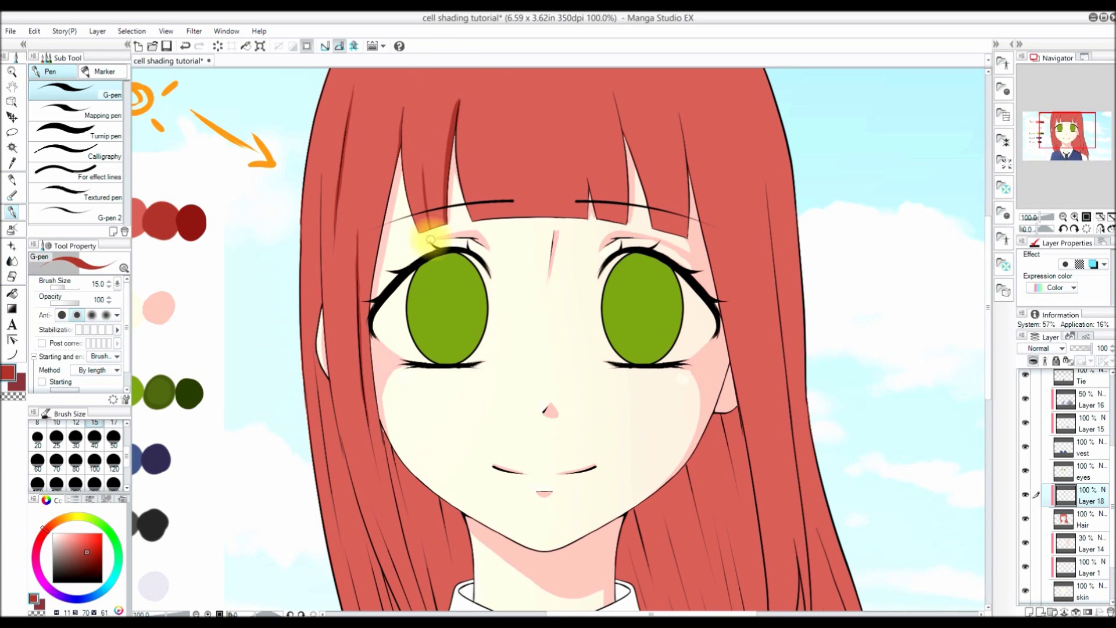
scroll(67, 390, down, 1)
click(69, 390)
drag(415, 171, 429, 238)
scroll(458, 109, up, 3)
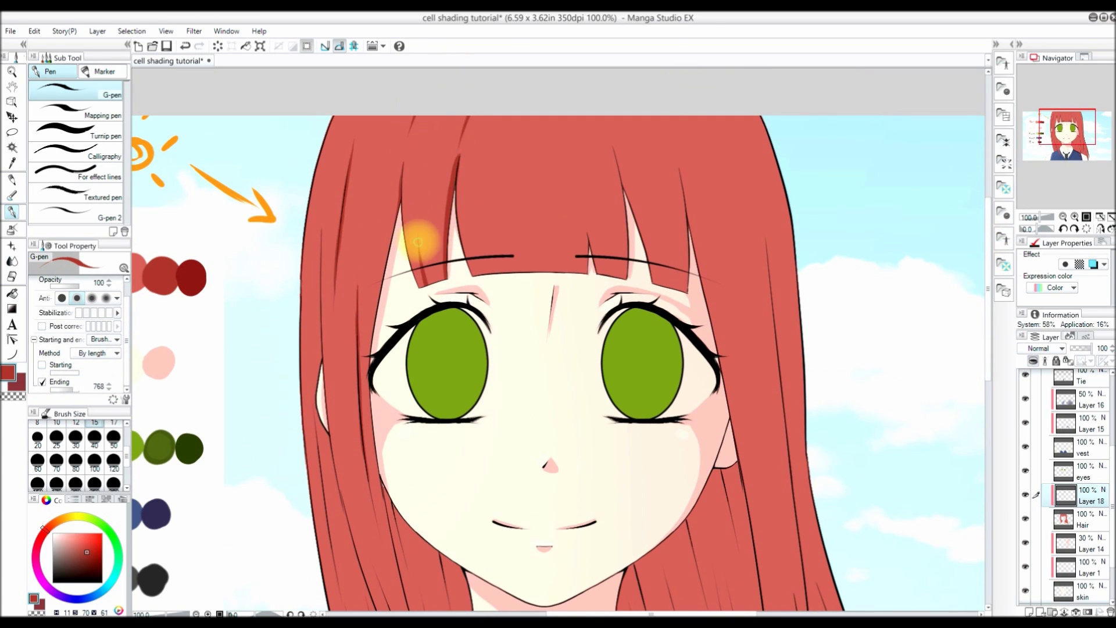
Step: Paint thin shadow strands down from the crown into the center and right bangs
drag(526, 110, 535, 169)
drag(600, 112, 624, 183)
drag(657, 116, 677, 162)
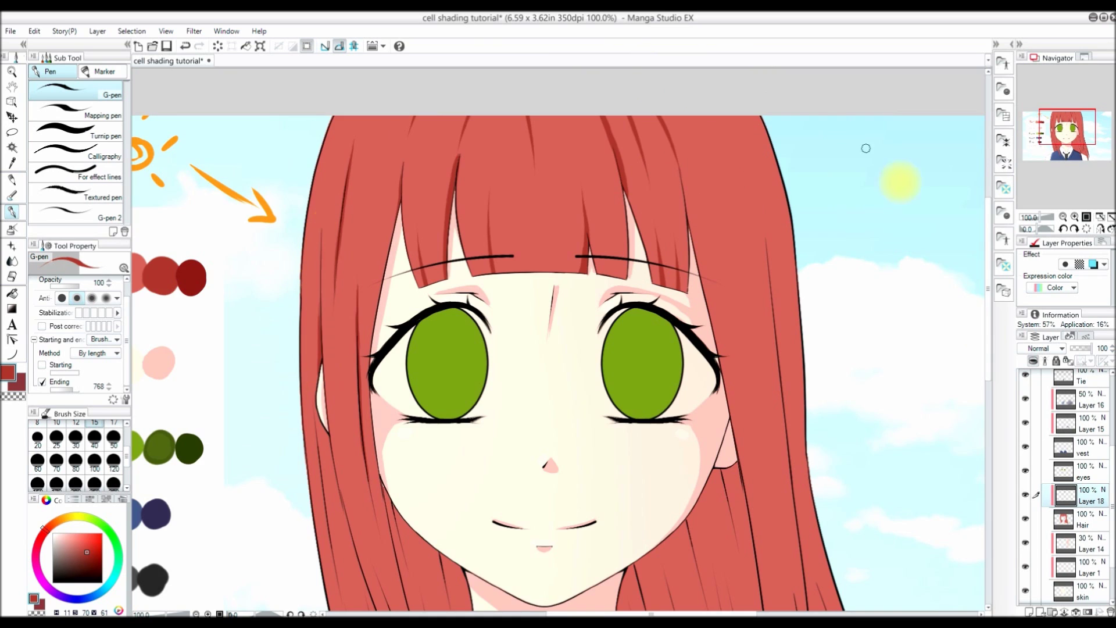
Step: Select the back hair sections left of the neck with the Magic wand, fill them with the hair shadow color and deselect
scroll(331, 227, down, 3)
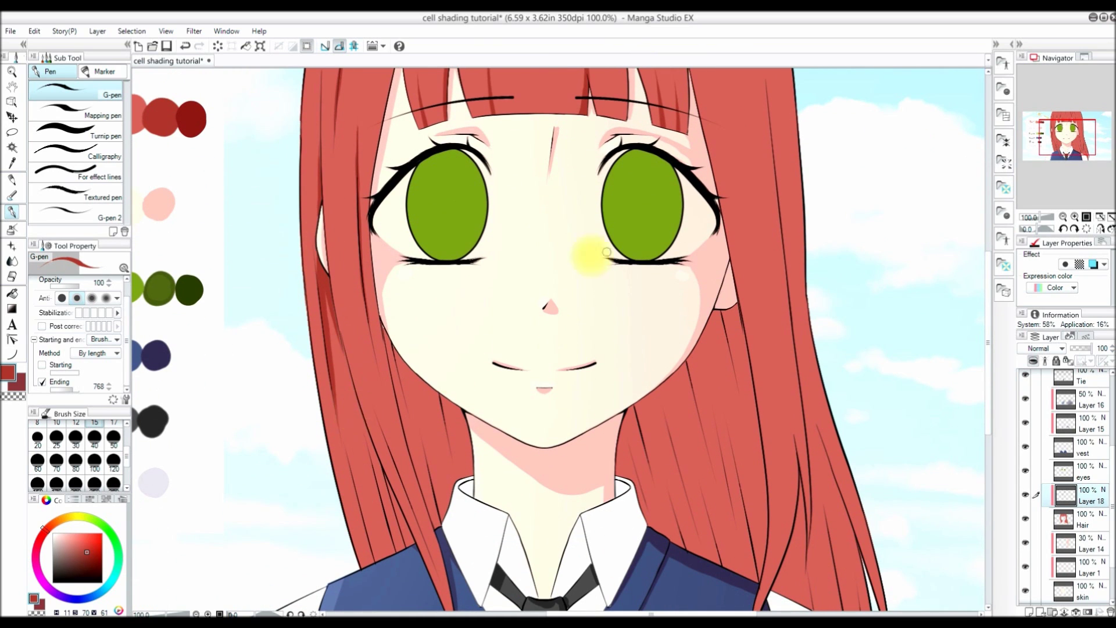
key(w)
click(407, 510)
click(456, 455)
click(406, 561)
click(443, 285)
key(alt+Delete)
click(136, 32)
click(142, 58)
key(p)
Step: Select the back hair right of the neck from the Hair layer and fill it with the shadow color on the clipped shading layer
click(1082, 519)
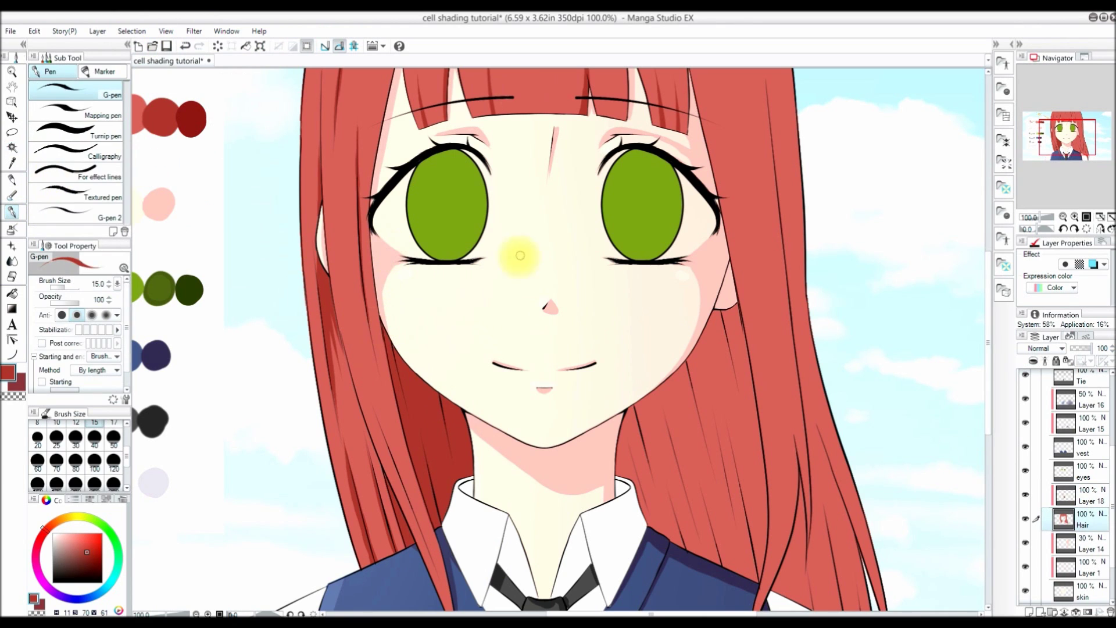
key(w)
click(1082, 496)
click(737, 430)
click(672, 597)
click(450, 285)
scroll(795, 518, down, 1)
click(754, 530)
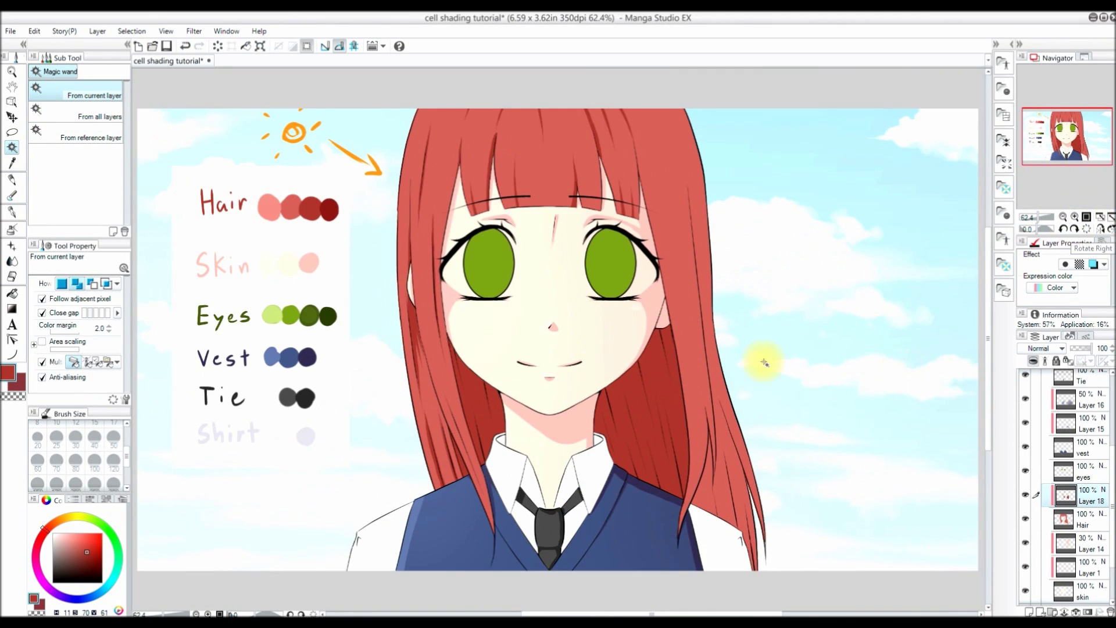
Step: Paint shadow strands down the long front hair on the figure's right-hand side, beside the ear, with the G-pen at brush size 15
key(p)
scroll(988, 312, up, 3)
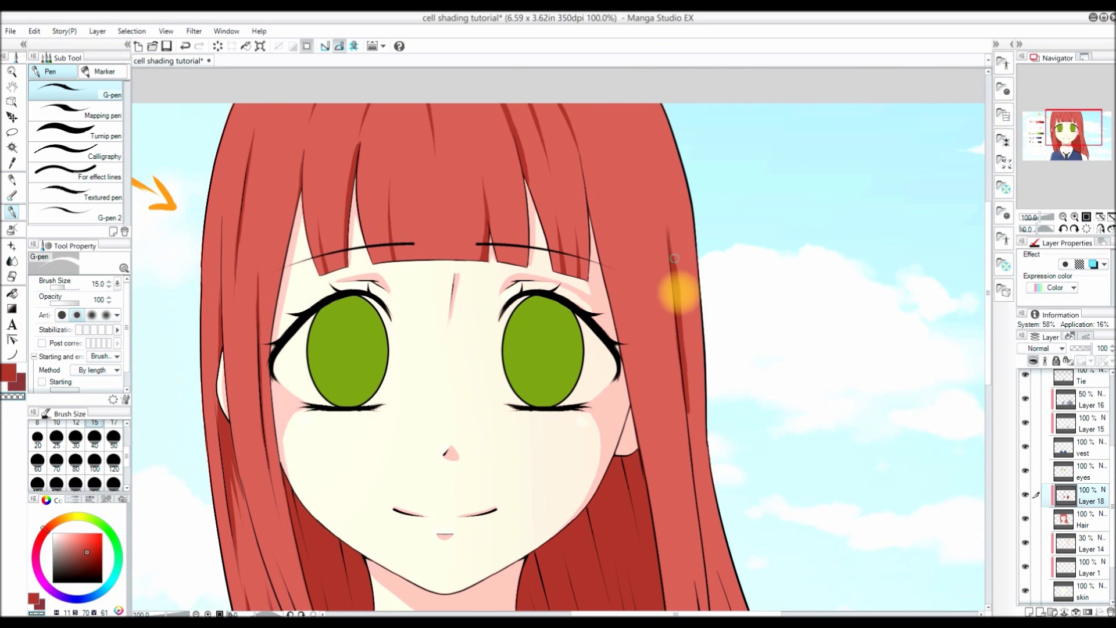
click(10, 373)
scroll(685, 391, down, 3)
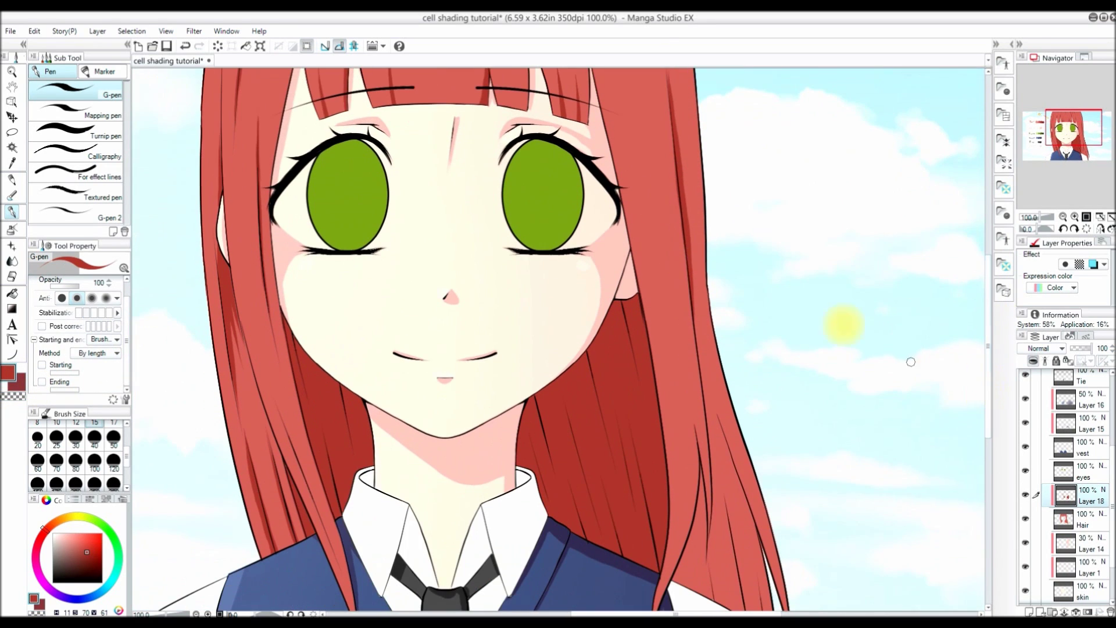
drag(701, 349, 727, 447)
Step: Extend the shadow strands into the lower lengths and tips of the hair over the right shoulder, cleaning edges with the transparent color
click(13, 397)
scroll(722, 369, down, 2)
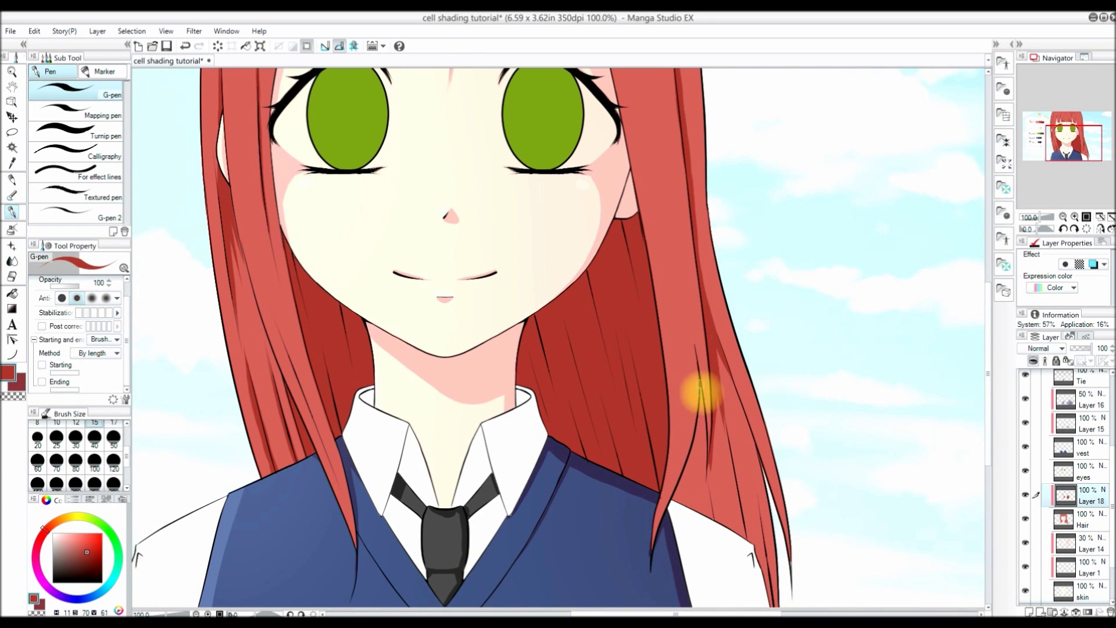
scroll(717, 428, down, 2)
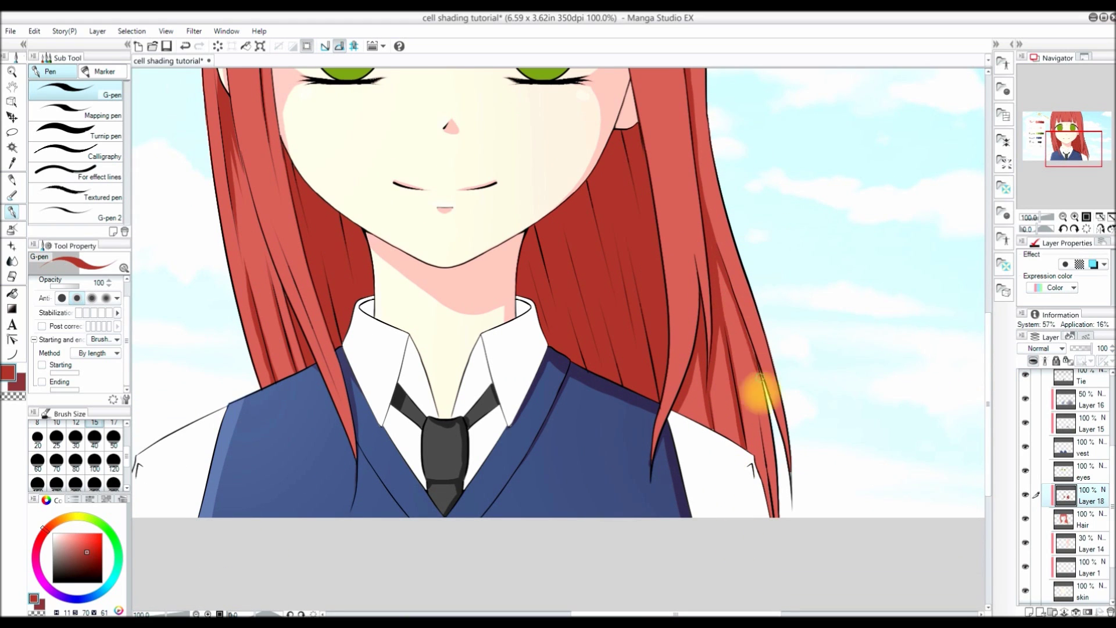
drag(759, 428, 769, 506)
click(1100, 220)
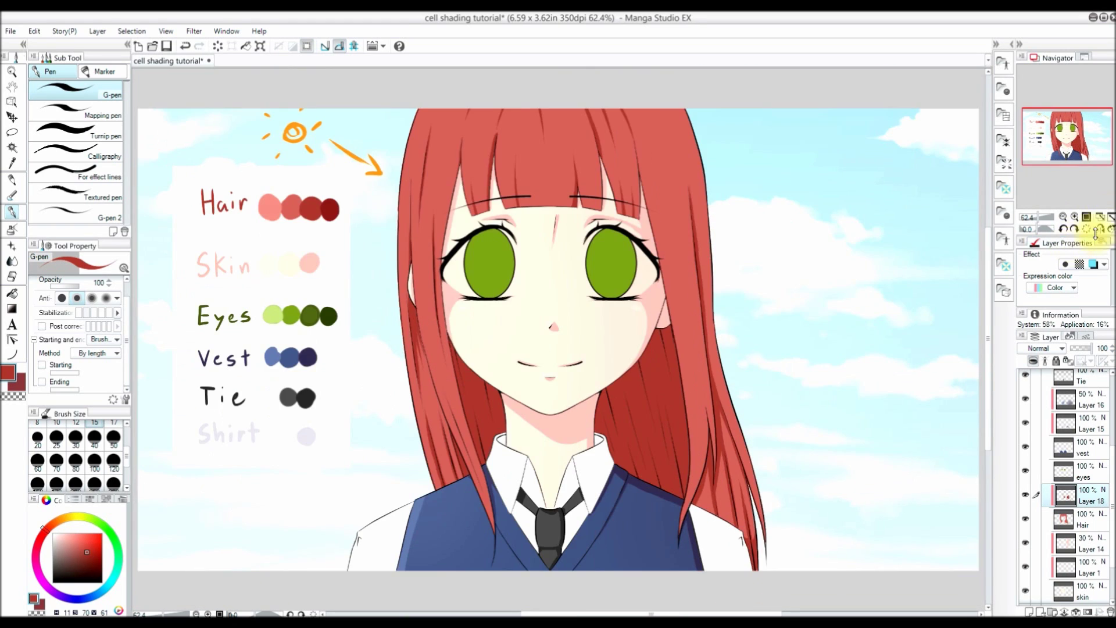
Step: Mirror the canvas view, paint a broad shadow along the hair's outer edge away from the sun at brush size 50, and restore the view
click(1098, 228)
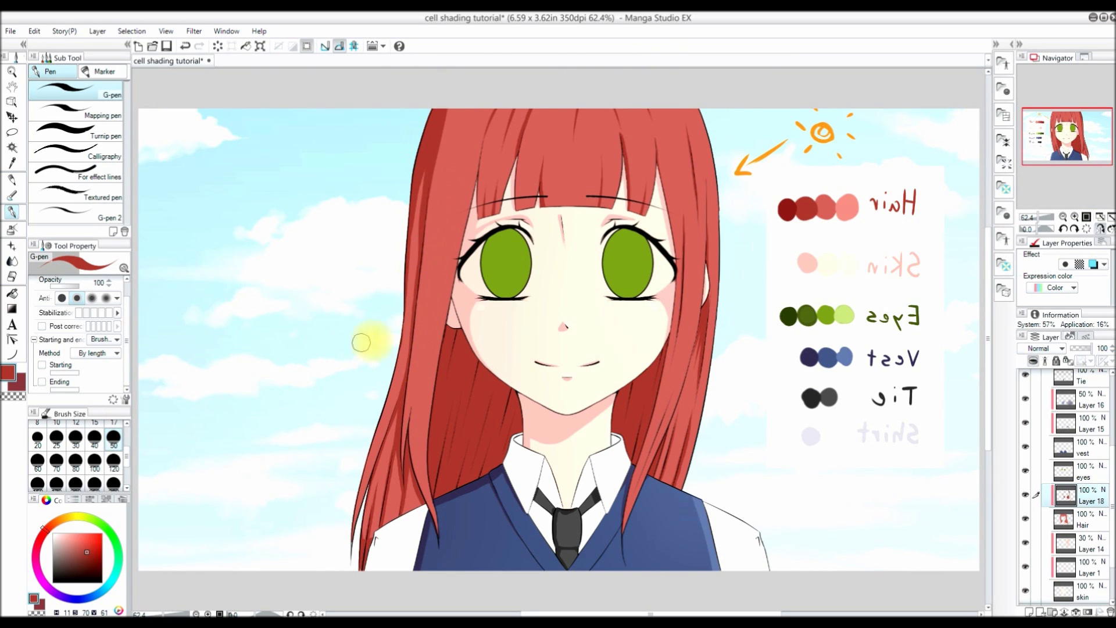
click(42, 382)
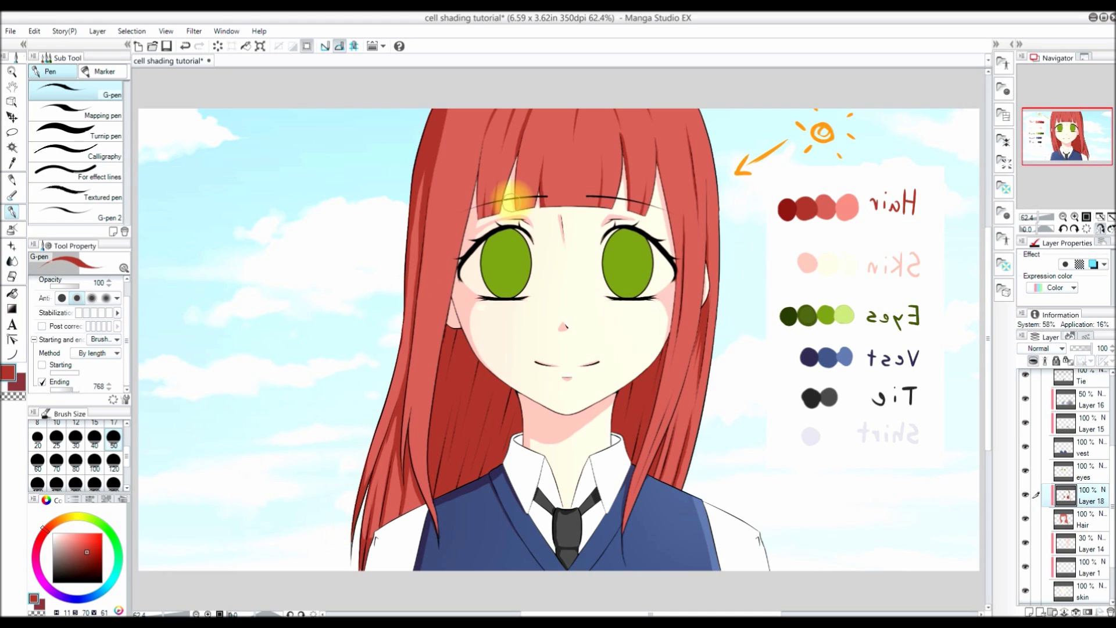
click(1098, 228)
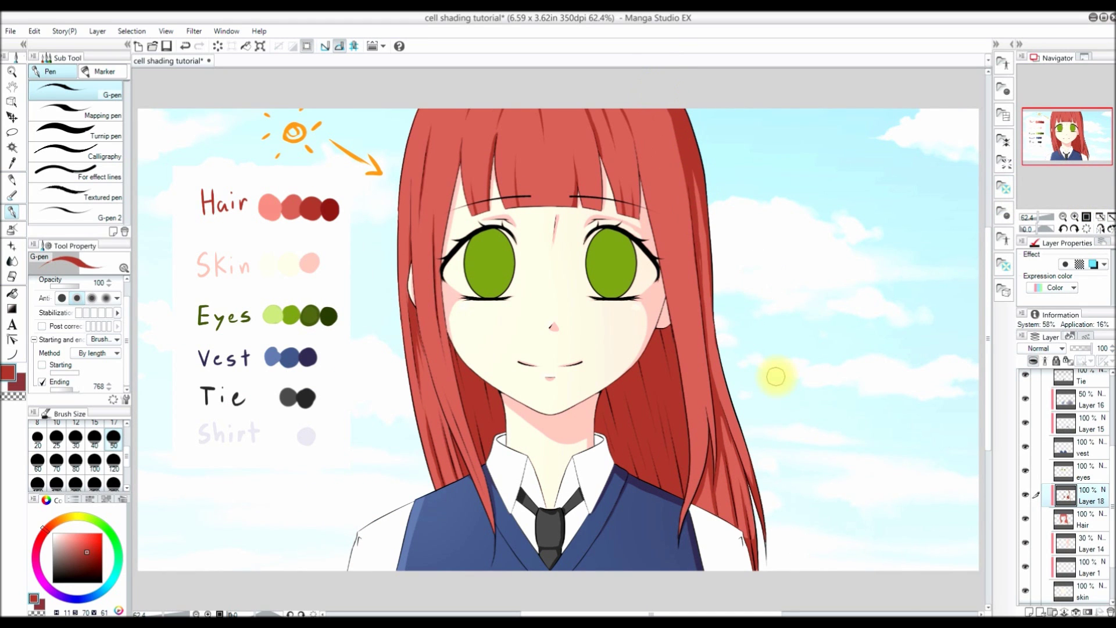
Step: Paint deep shadows on the back hair left of the neck using the darkest Hair swatch with the G-pen at brush size 20
click(12, 164)
click(329, 209)
click(12, 211)
click(1086, 217)
click(37, 438)
mouse_move(438, 402)
mouse_down()
mouse_move(454, 458)
mouse_move(437, 526)
mouse_up()
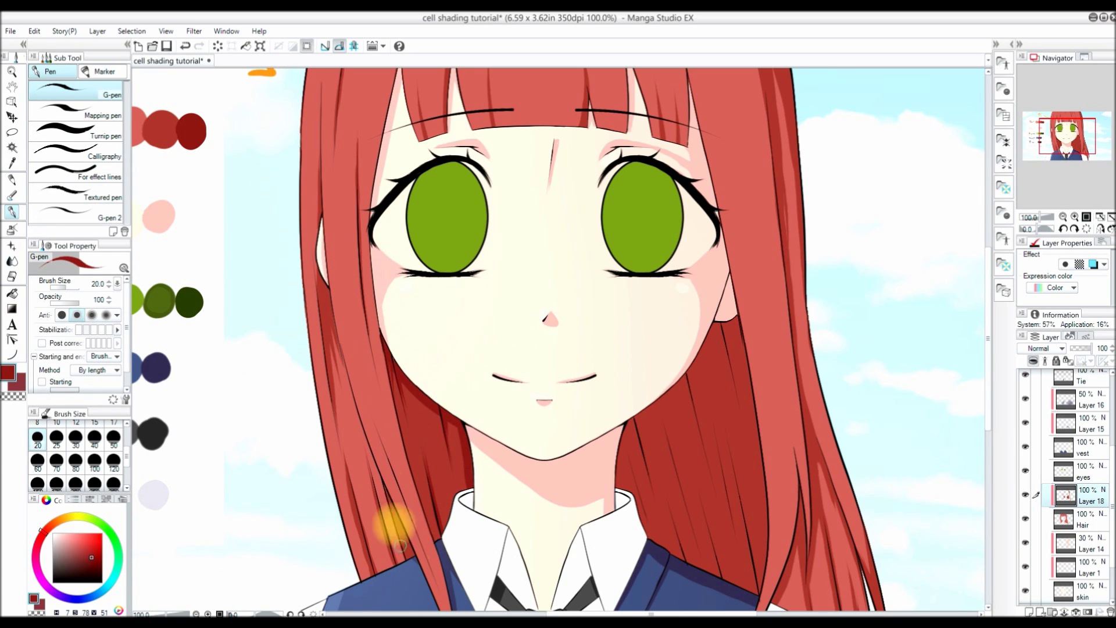
Step: Paint darkest-tone strands and contact shadows across the back hair right of the neck, checking in the mirrored view
drag(633, 411, 637, 466)
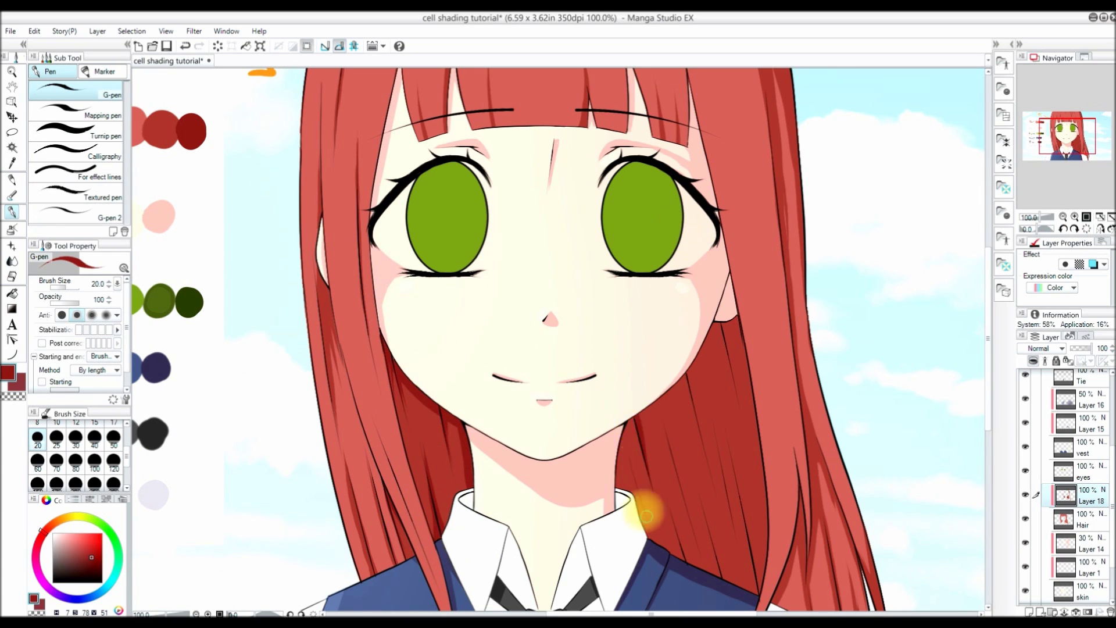
mouse_move(644, 410)
mouse_down()
mouse_move(729, 321)
mouse_move(740, 406)
mouse_up()
drag(687, 381, 707, 459)
drag(687, 563, 666, 515)
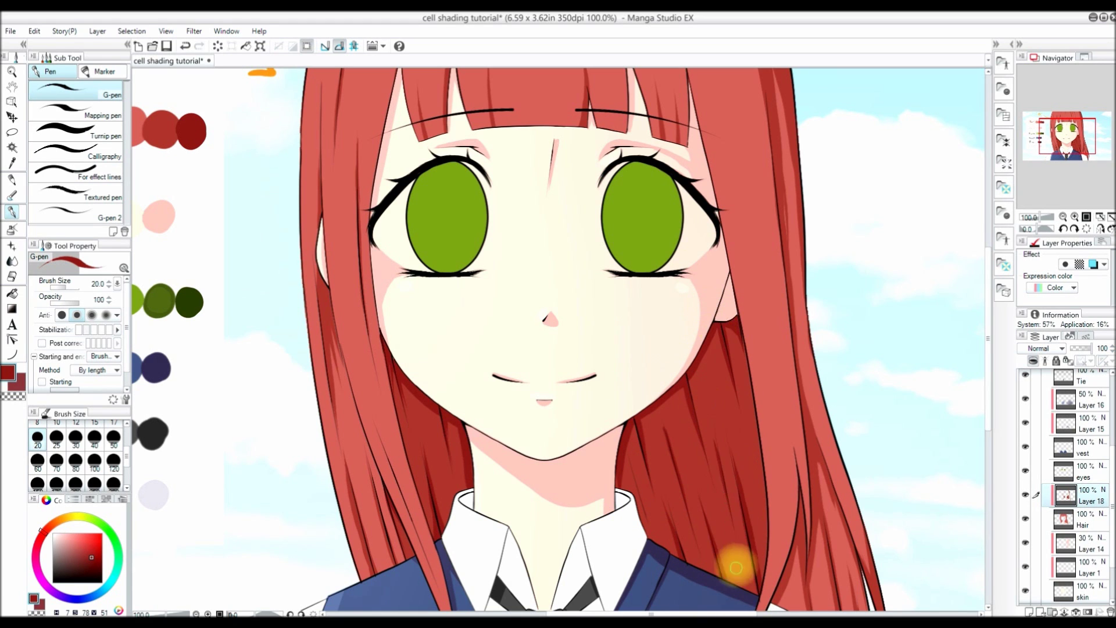
key(ctrl+minus)
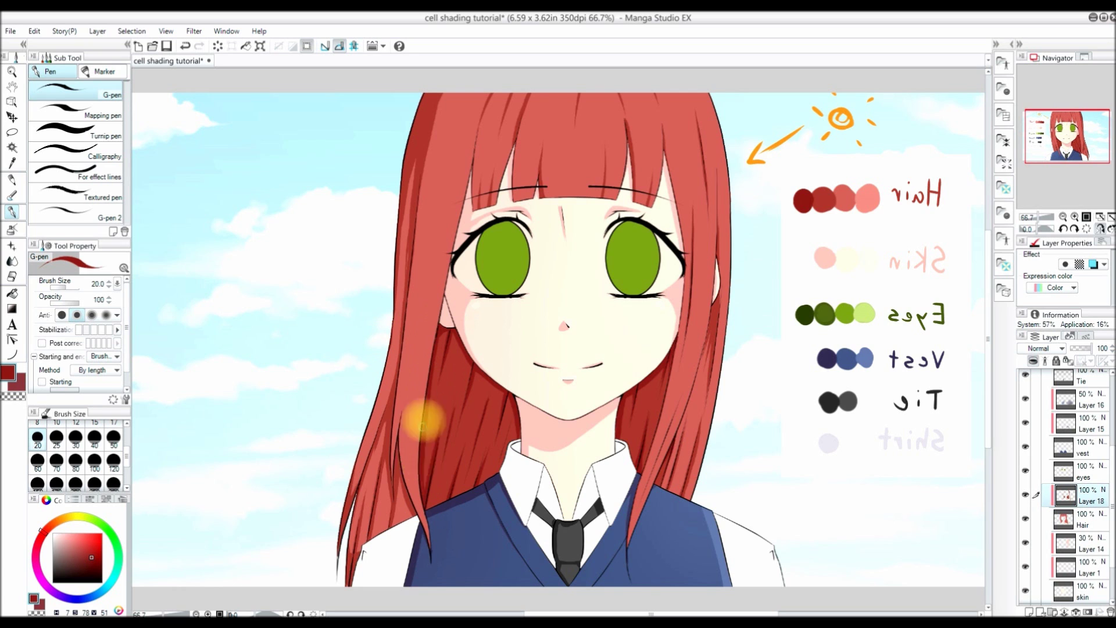
click(1111, 217)
click(1100, 229)
Step: Paint tapered highlight strands on the bangs and the left-side hair using the lightest Hair swatch at brush size 20
click(12, 162)
click(271, 207)
click(12, 212)
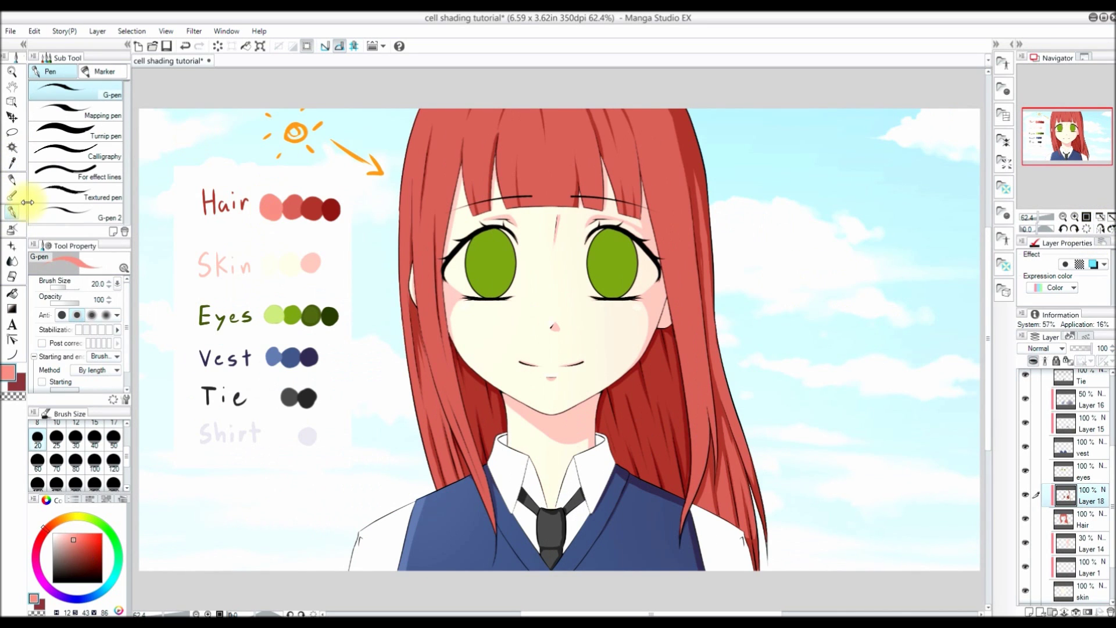
scroll(715, 271, up, 1)
scroll(423, 270, up, 1)
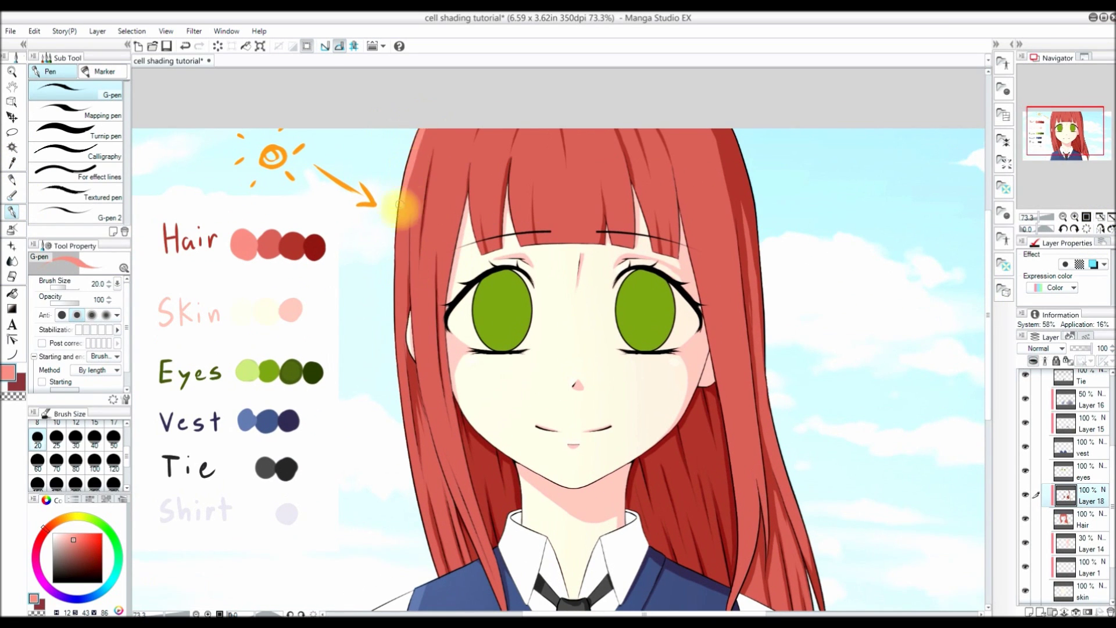
drag(126, 356, 127, 372)
click(42, 382)
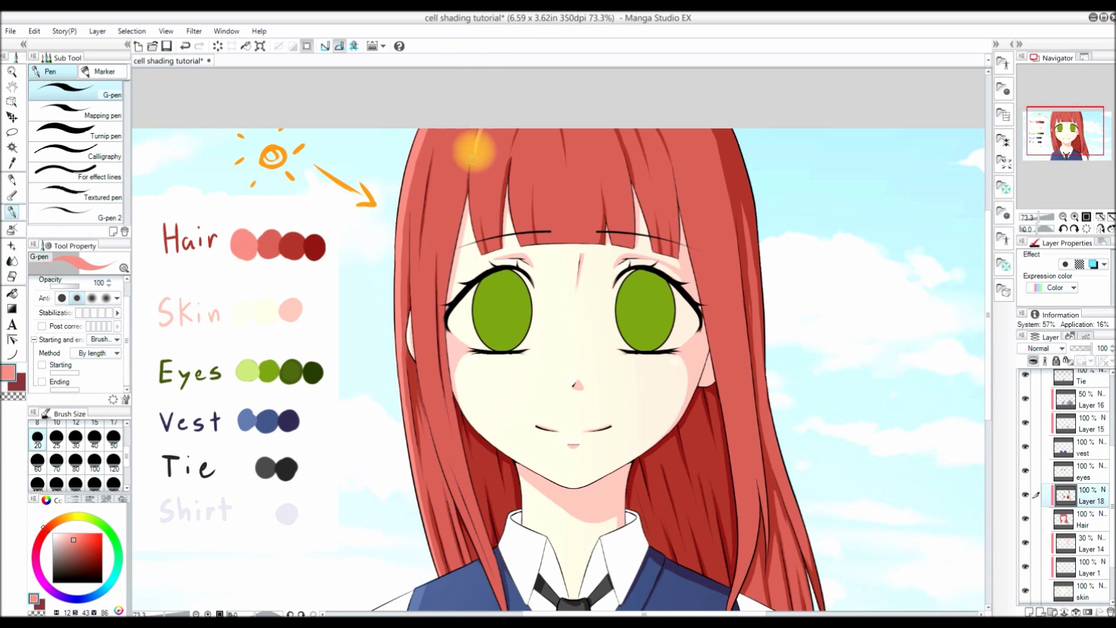
mouse_move(412, 220)
mouse_down()
mouse_move(415, 376)
mouse_move(488, 586)
mouse_up()
drag(988, 390, 988, 425)
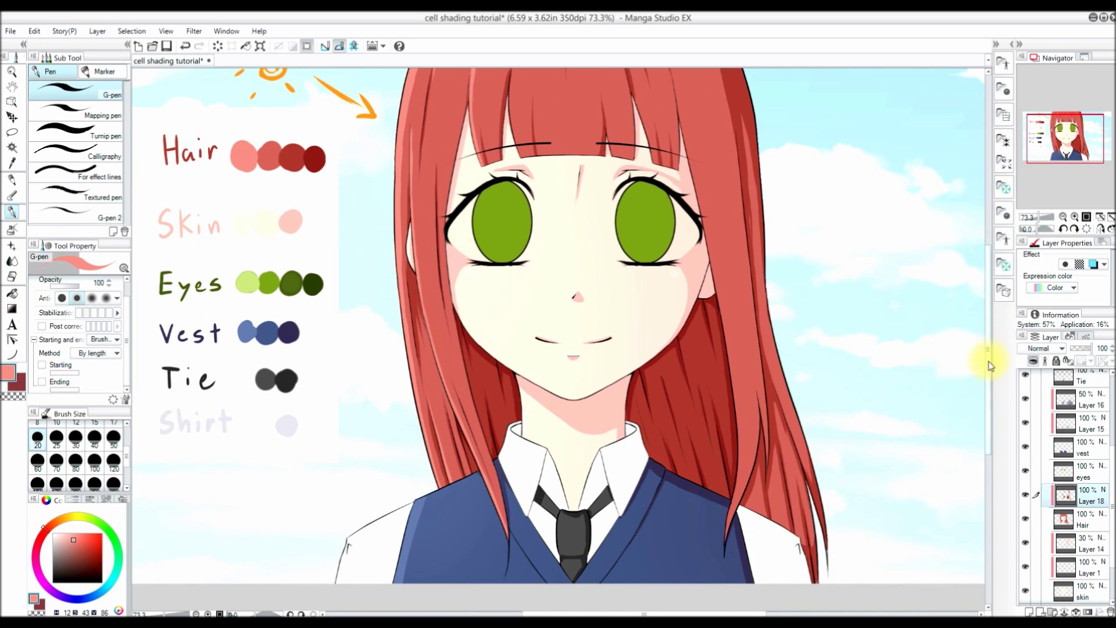
scroll(993, 361, up, 3)
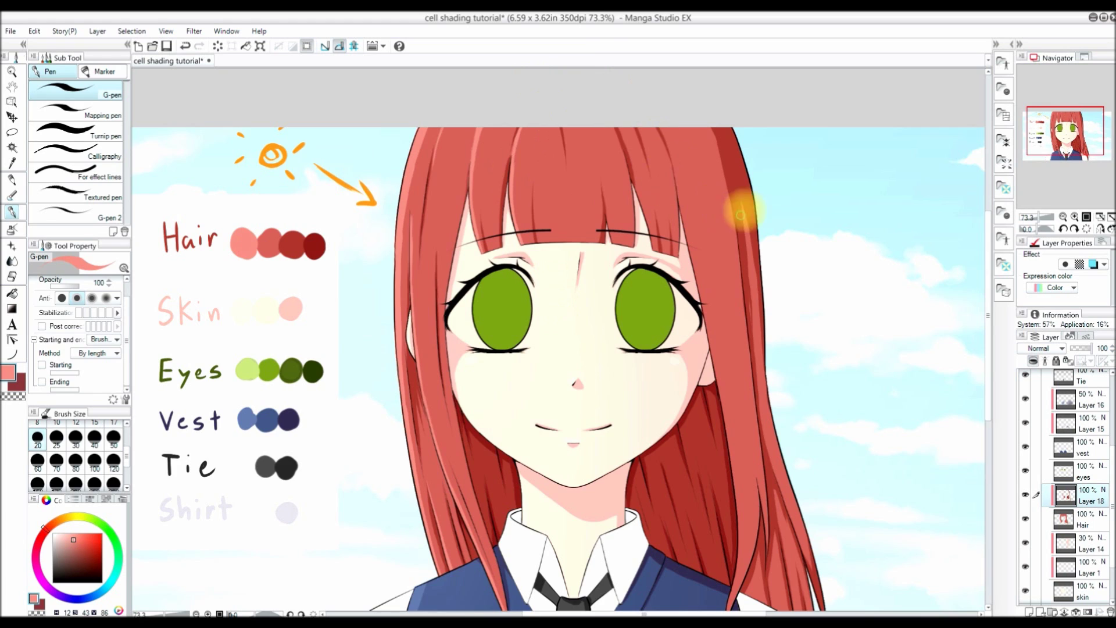
Step: Add more shadow strands to the long front lock away from the sun in the mirrored view, using the second-darkest Hair swatch
click(1063, 216)
click(11, 163)
click(316, 253)
click(11, 212)
click(1101, 228)
click(42, 381)
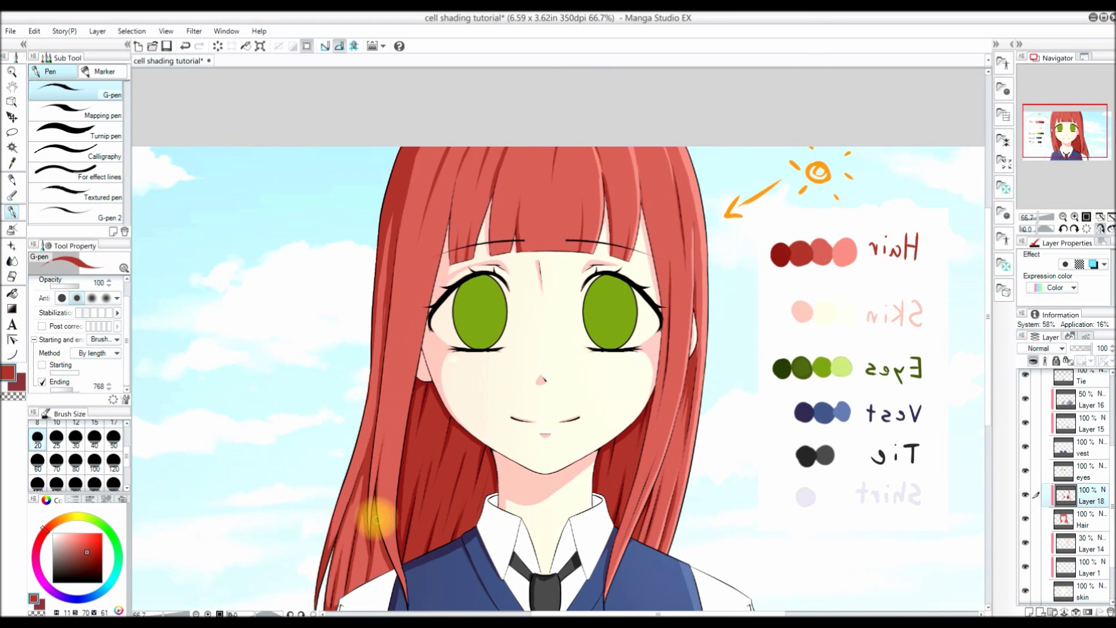
drag(405, 295, 401, 381)
drag(988, 310, 988, 340)
drag(408, 520, 398, 408)
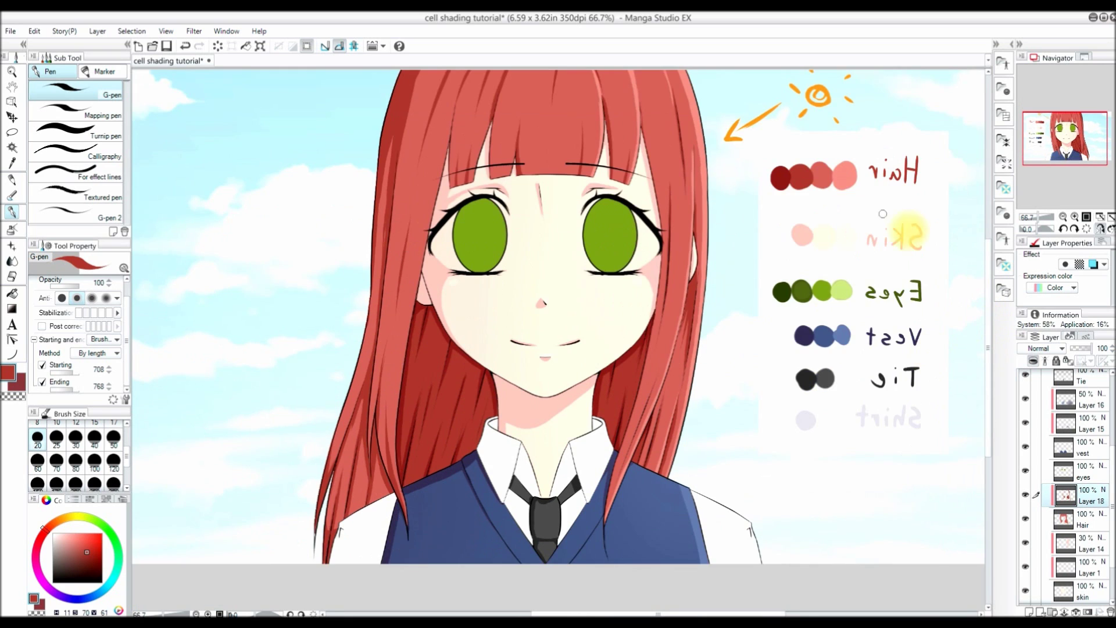
Step: Paint highlight strands down the long hair on the side away from the sun using the lightest Hair swatch in the mirrored view
click(1101, 218)
click(1100, 229)
key(i)
click(13, 211)
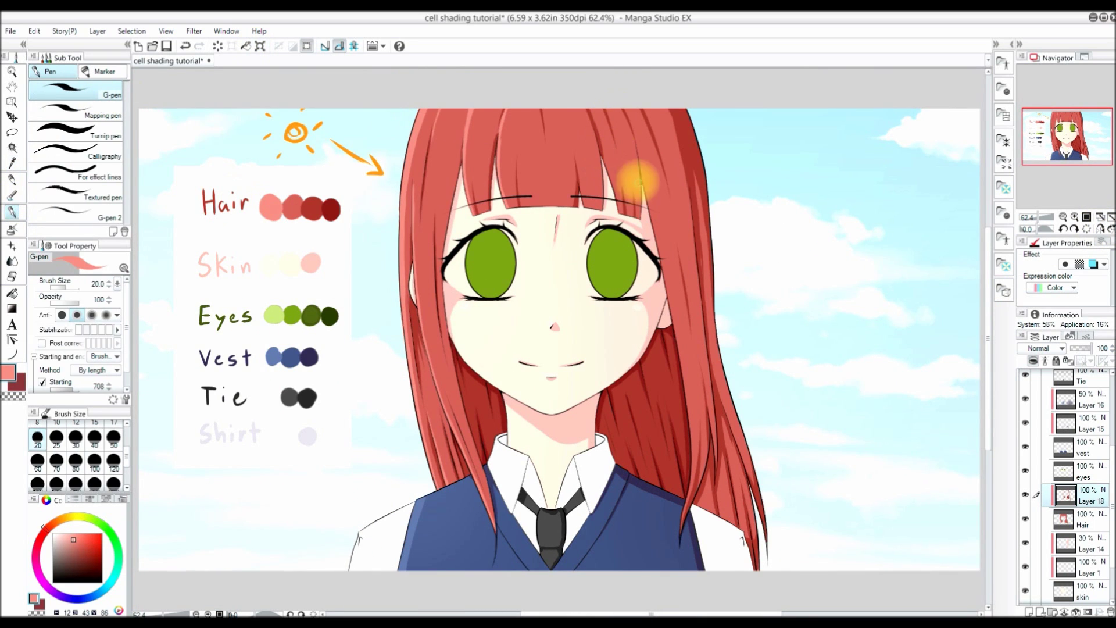
click(42, 382)
click(1100, 229)
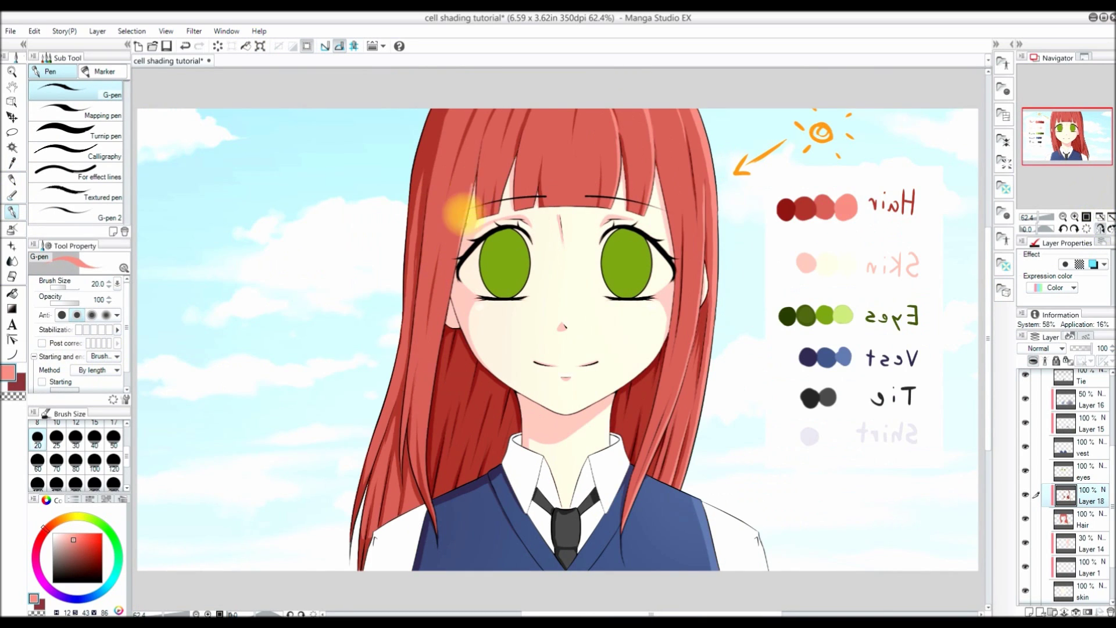
drag(461, 250, 433, 365)
drag(127, 327, 127, 340)
click(42, 381)
key(ctrl+z)
drag(429, 392, 427, 484)
Step: Add a new layer above the hair shading layer, clip it to the layer below, and enable tapered stroke endings for the G-pen
click(1088, 230)
click(1028, 612)
click(1033, 361)
click(42, 382)
Step: Try to paint wide highlight bands across the bangs at brush size 120, and undo the strokes
click(113, 462)
mouse_move(408, 145)
mouse_down()
mouse_move(503, 125)
mouse_move(679, 145)
mouse_move(581, 149)
mouse_up()
key(ctrl+z)
key(ctrl+z)
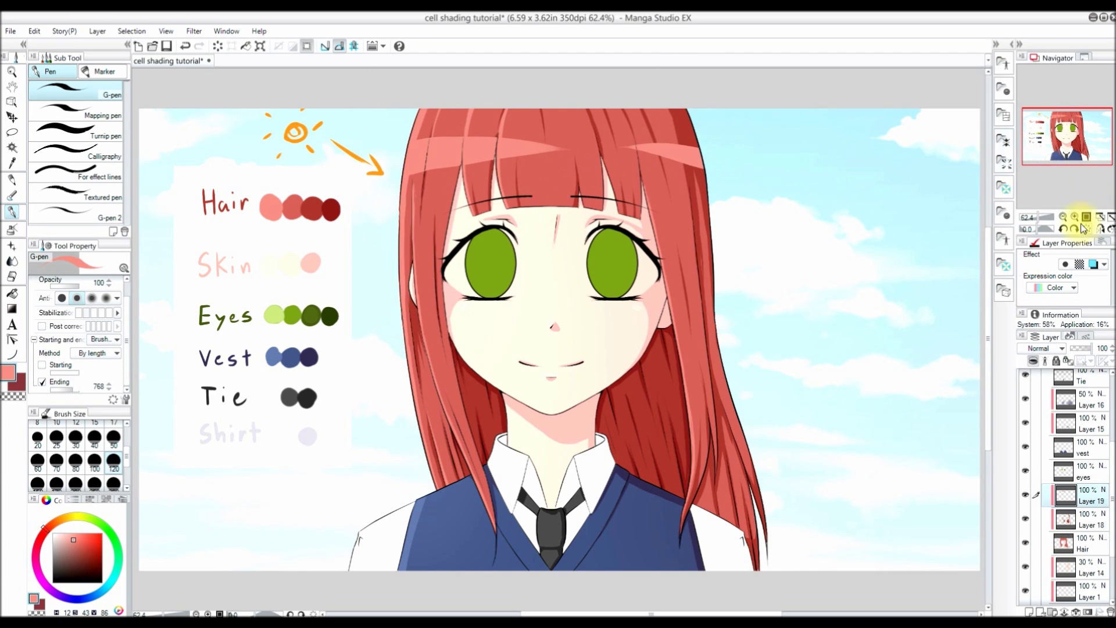
key(ctrl+z)
key(ctrl+z)
key(ctrl+z)
Step: Paint curved highlight bands across the bangs and the hair away from the sun in the lightest Hair color at brush size 50
drag(401, 167, 625, 150)
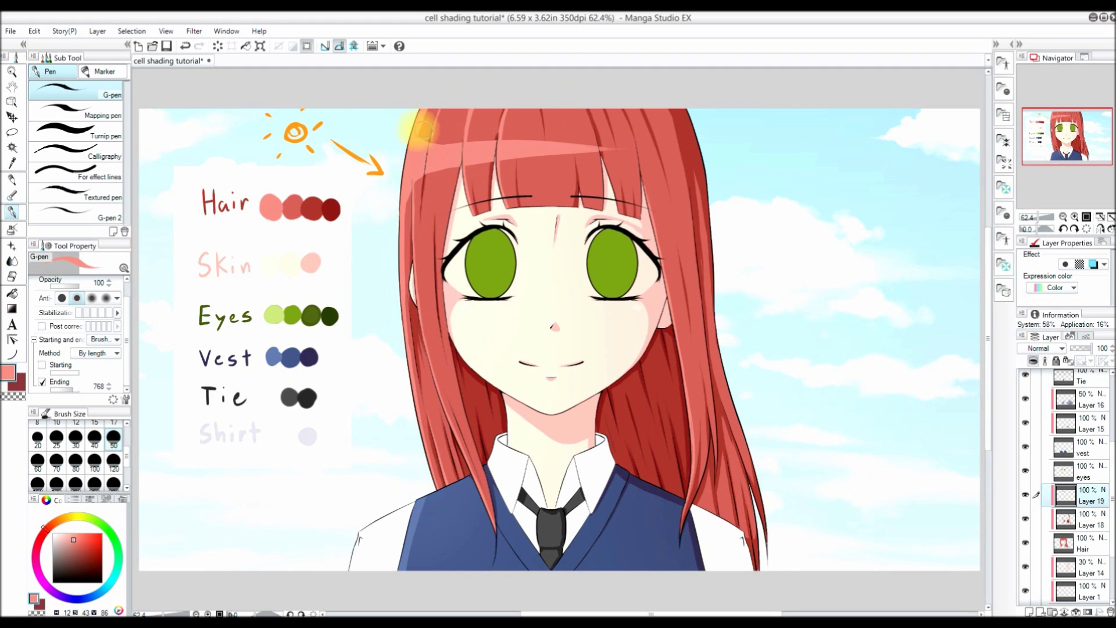
click(1099, 229)
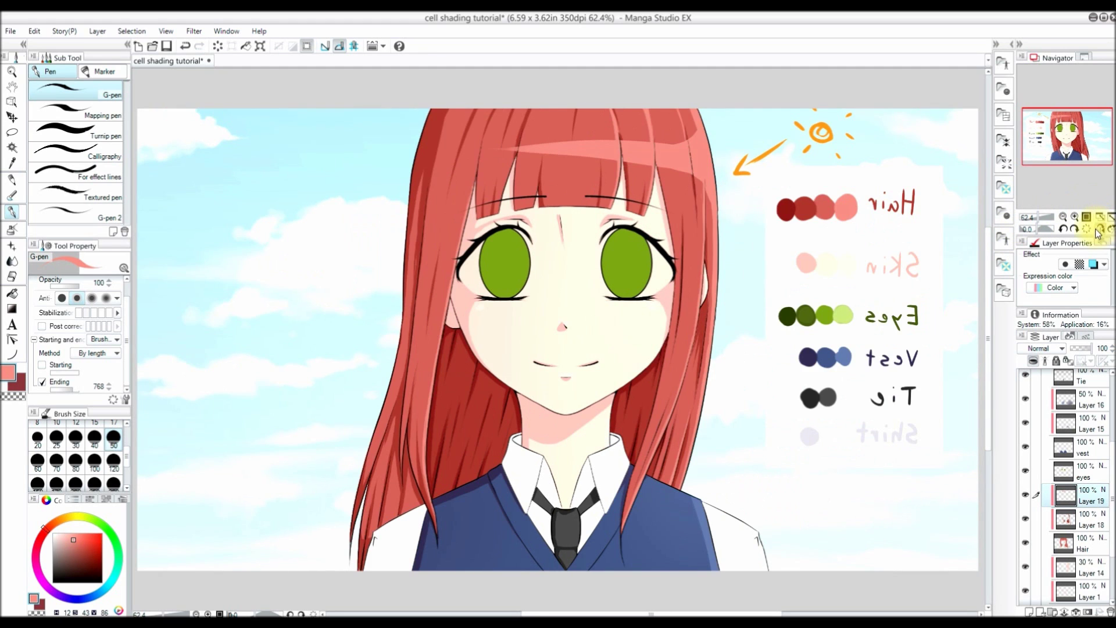
click(1099, 230)
click(669, 136)
click(647, 151)
click(674, 157)
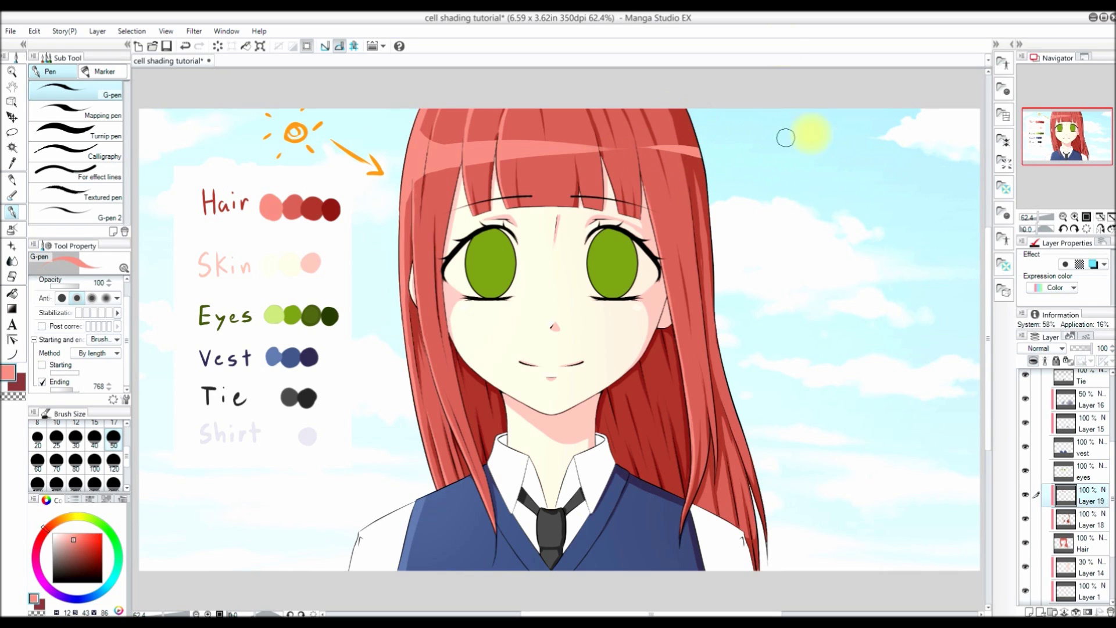
Step: Dot small round highlights on the sun-side bangs and rotate the hair highlight layer by 2 degrees
click(426, 127)
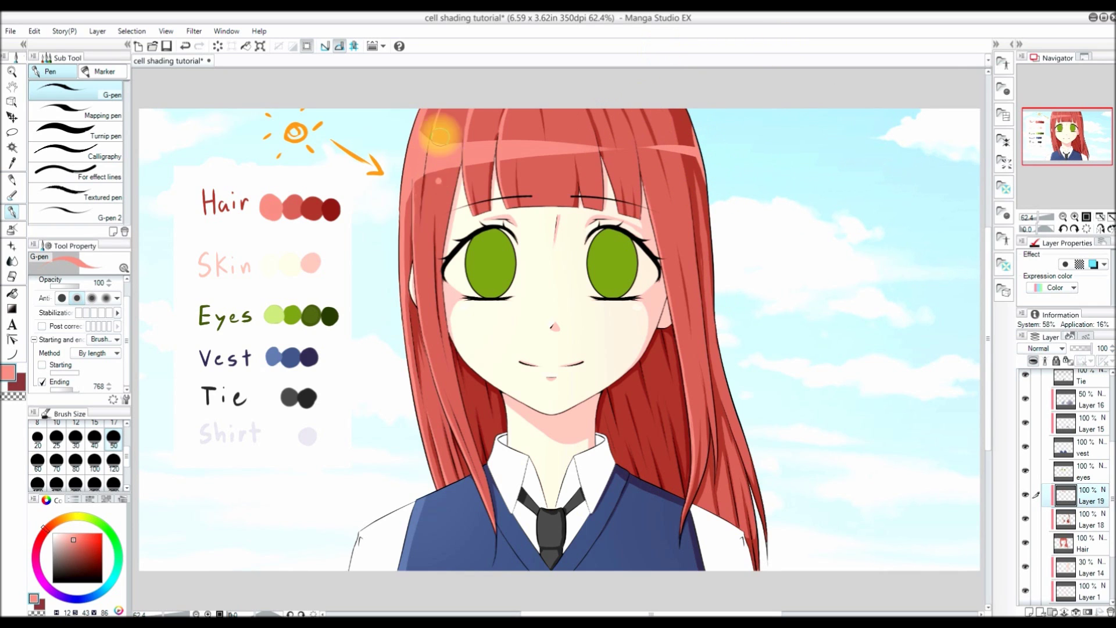
click(432, 183)
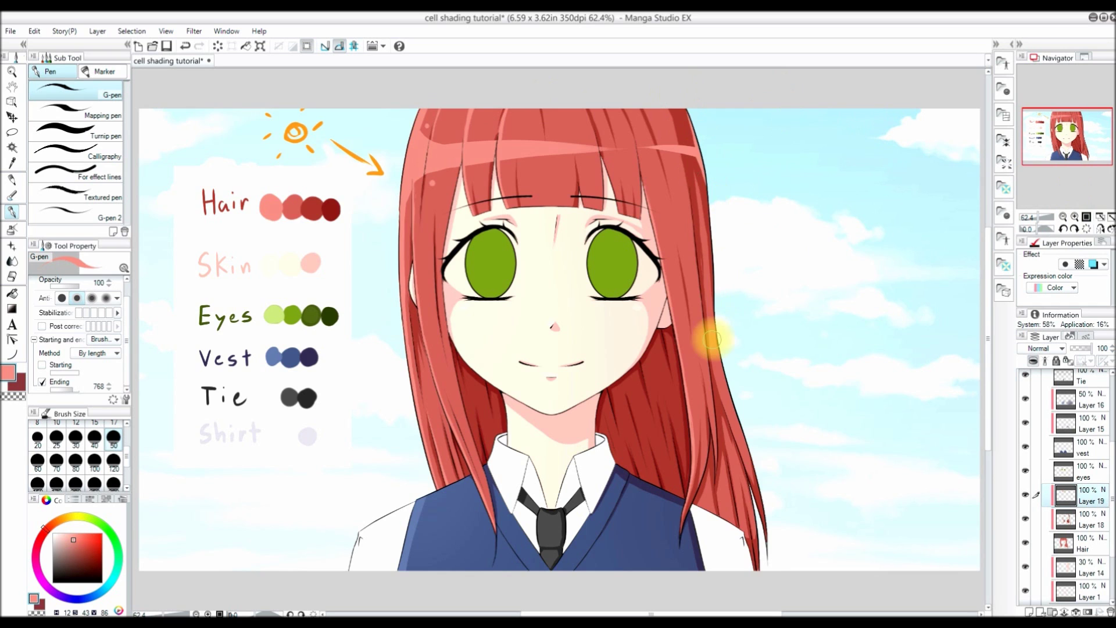
click(1100, 229)
click(1100, 230)
key(ctrl+t)
drag(752, 172, 752, 179)
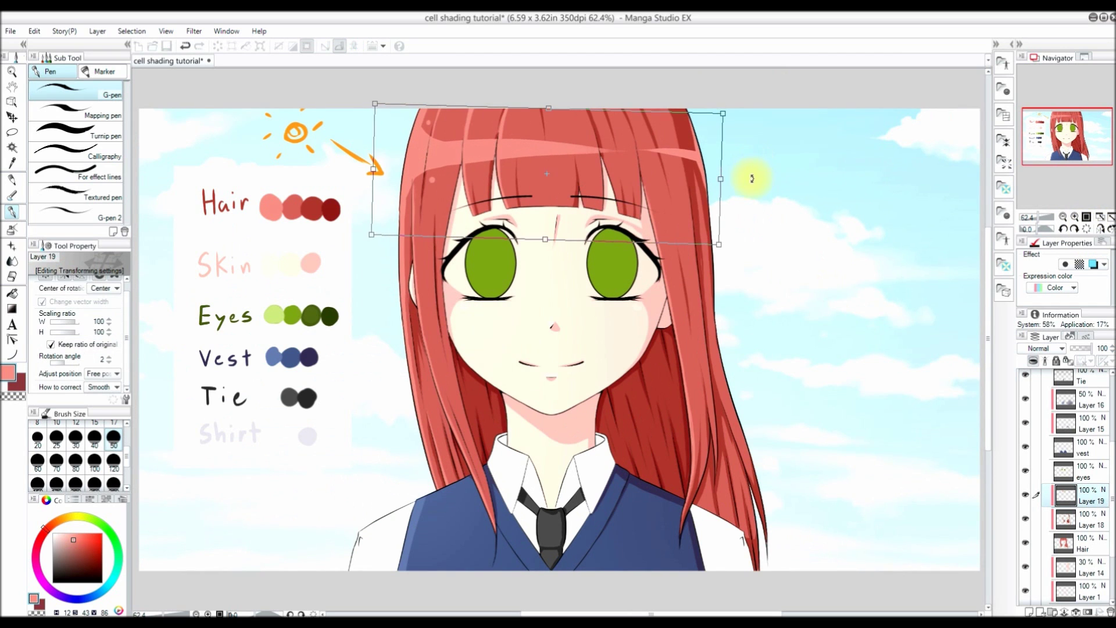
key(Return)
Step: Add a new clipped layer above the hair highlight layer and choose the Soft airbrush
click(1087, 542)
click(1029, 612)
drag(1087, 542, 1087, 485)
click(12, 229)
click(114, 460)
key(ctrl+minus)
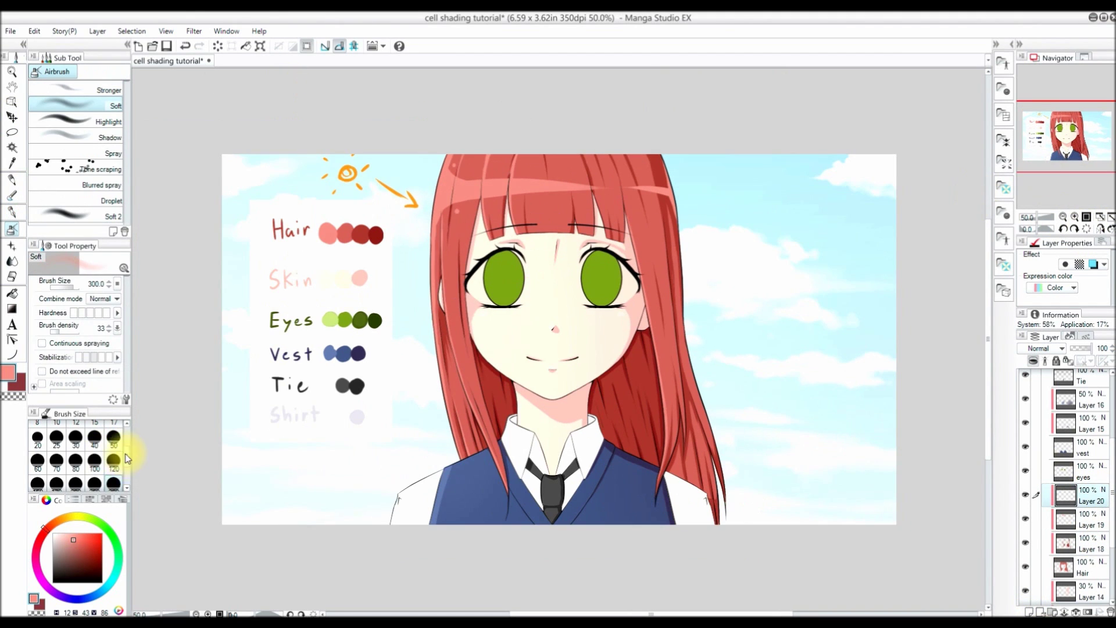
Step: Airbrush a soft light gradient over the crown and down the sun side of the hair in the lightest Hair color
click(94, 484)
drag(507, 146, 585, 151)
click(113, 437)
drag(454, 140, 461, 250)
Step: Airbrush soft dark red gradients over the long hair and the lower bangs using the darkest Hair swatch
click(113, 461)
alt+click(501, 386)
drag(499, 521, 436, 323)
drag(524, 256, 598, 279)
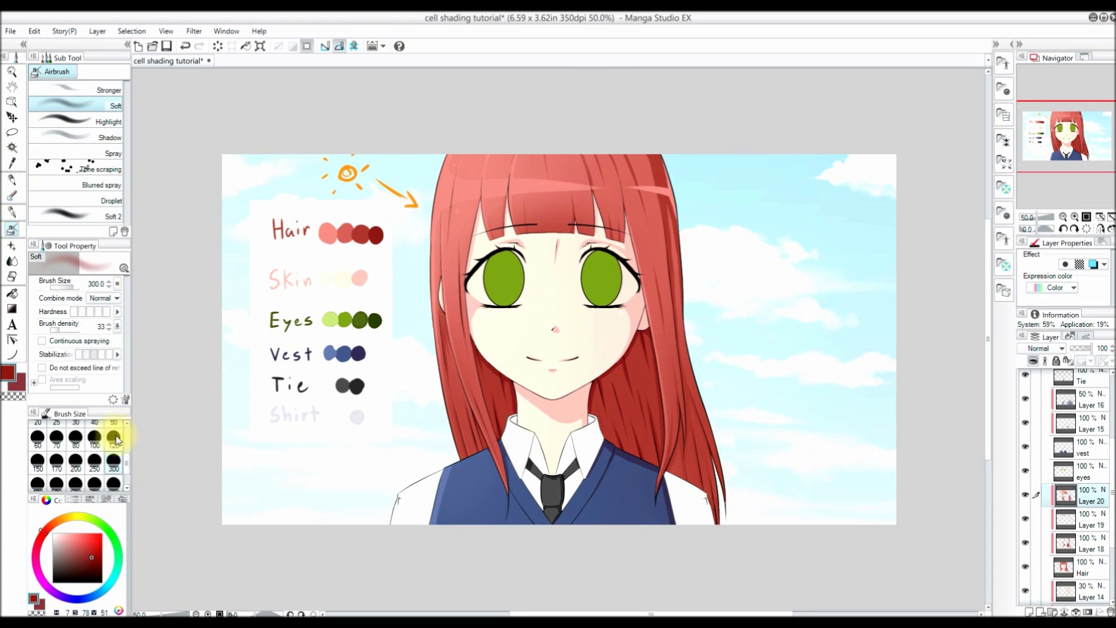
Step: Lower the hair gradient layer's opacity to 54% and compare the hair with the layer hidden and shown
click(1083, 348)
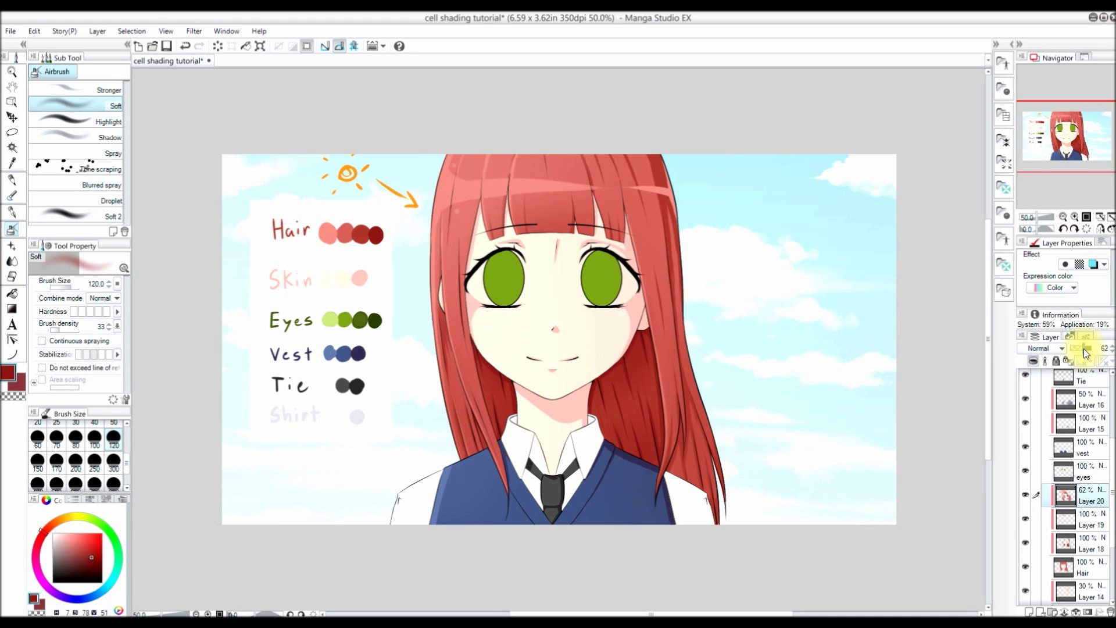
click(1026, 494)
click(1025, 493)
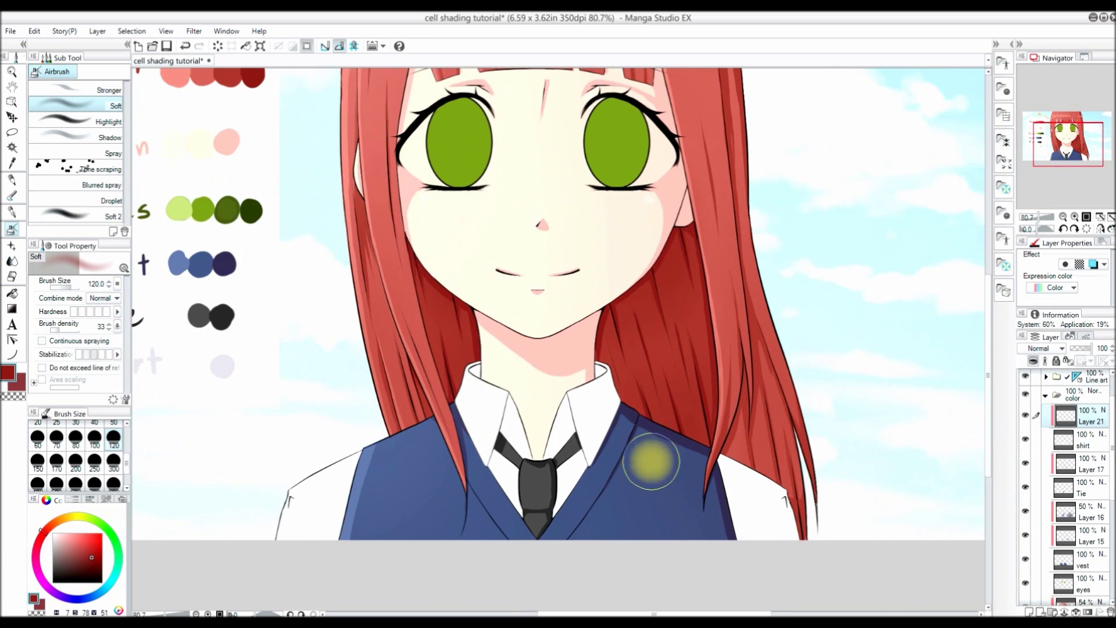
Step: Shade the collar's inner band and its side away from the sun with the Shirt swatch, using the G-pen at size 50
click(1074, 217)
drag(638, 426, 608, 365)
drag(447, 369, 460, 373)
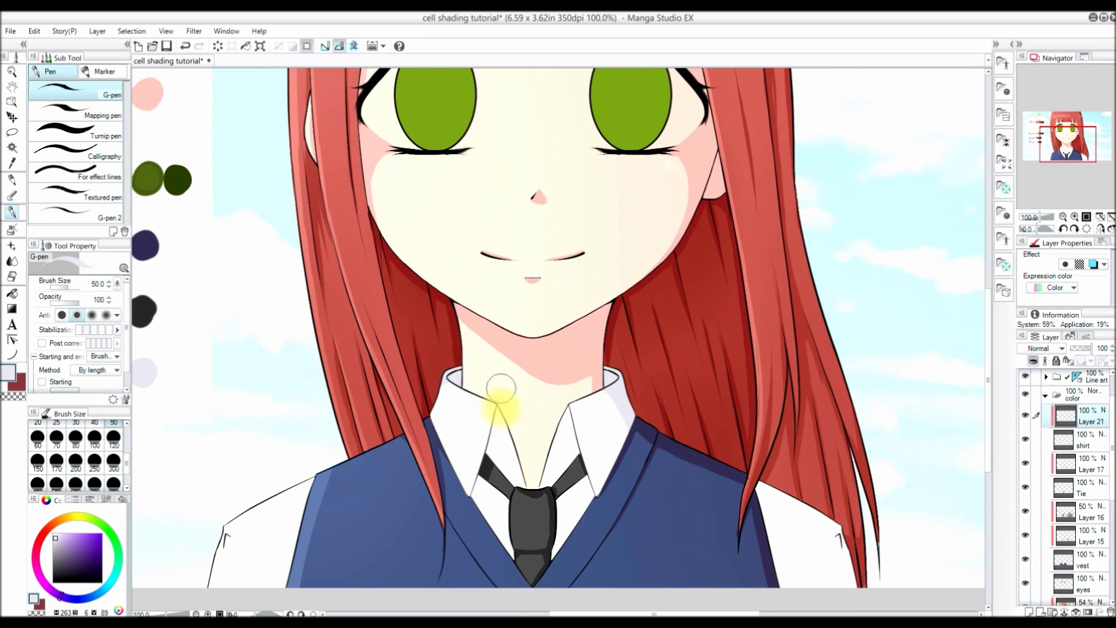
Step: Shade the shirt front beneath both collar flaps and beside the tie at brush size 20
click(1074, 217)
click(1074, 217)
drag(988, 396, 988, 455)
click(37, 423)
drag(561, 241, 572, 239)
drag(127, 328, 127, 340)
drag(575, 237, 604, 327)
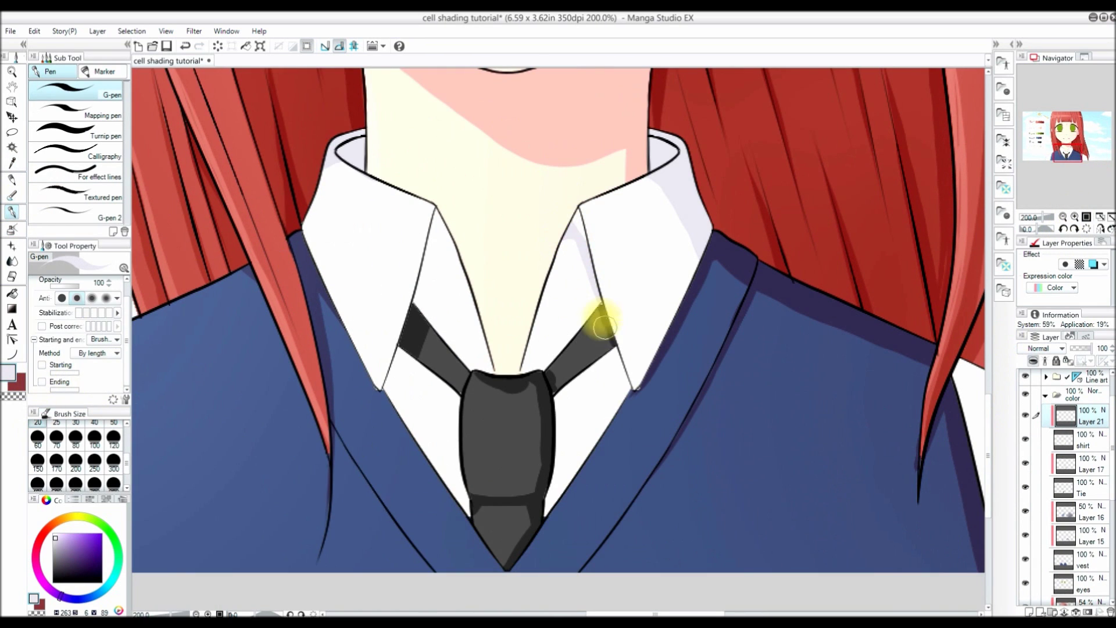
drag(437, 285, 399, 363)
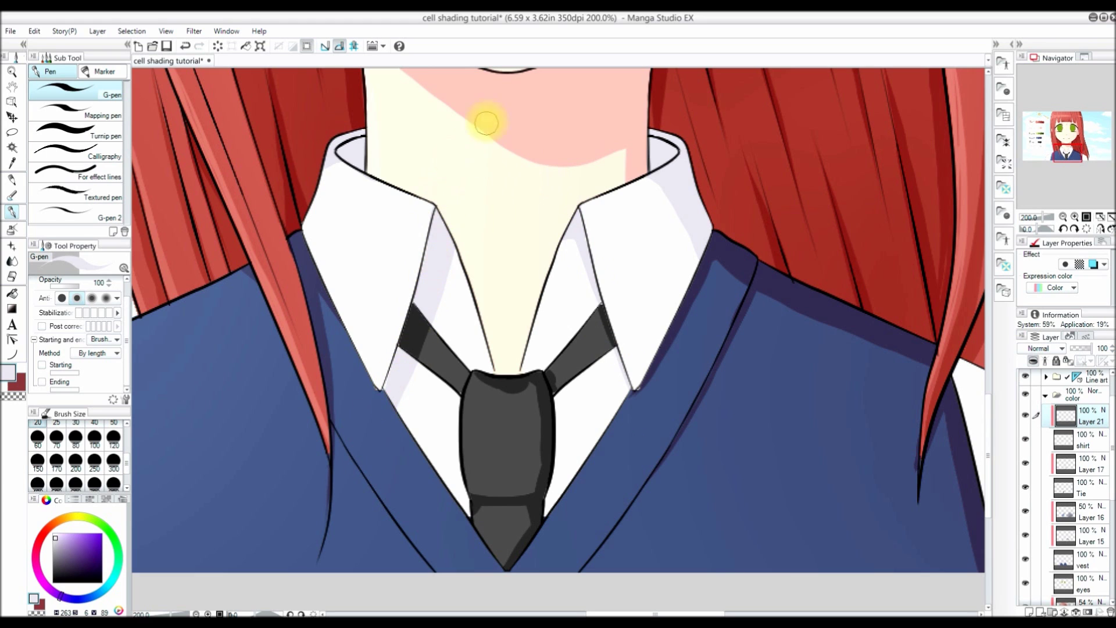
drag(561, 392, 547, 504)
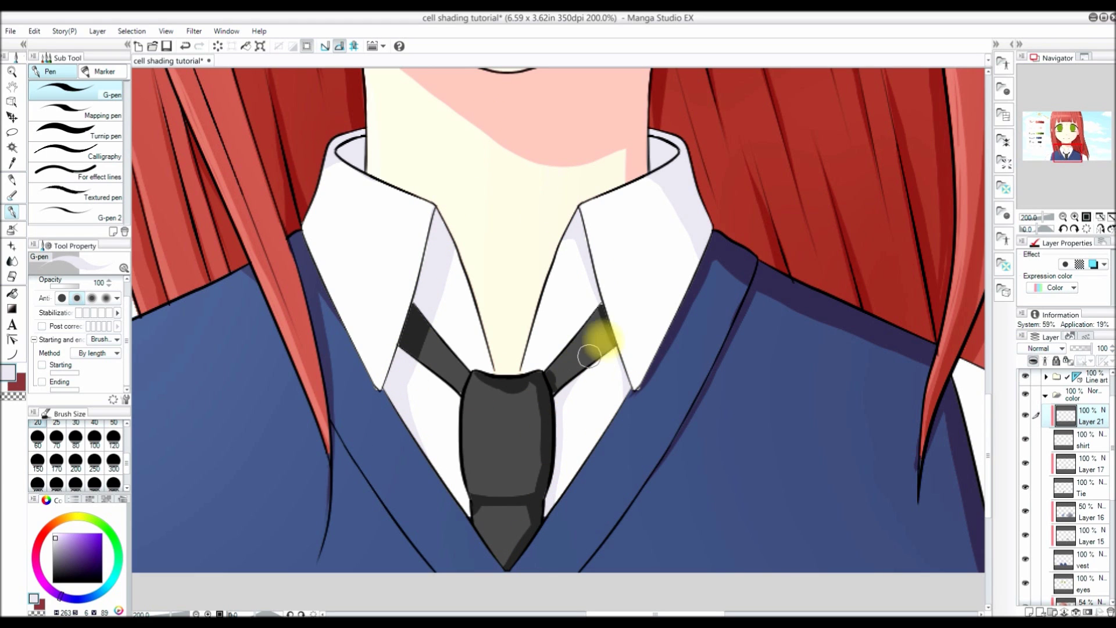
Step: Shade the shirt shoulder away from the sun, and add a clipped Soft airbrush layer above the shirt shading at 35% opacity
click(1062, 217)
click(1062, 217)
drag(859, 480, 758, 352)
drag(783, 440, 802, 426)
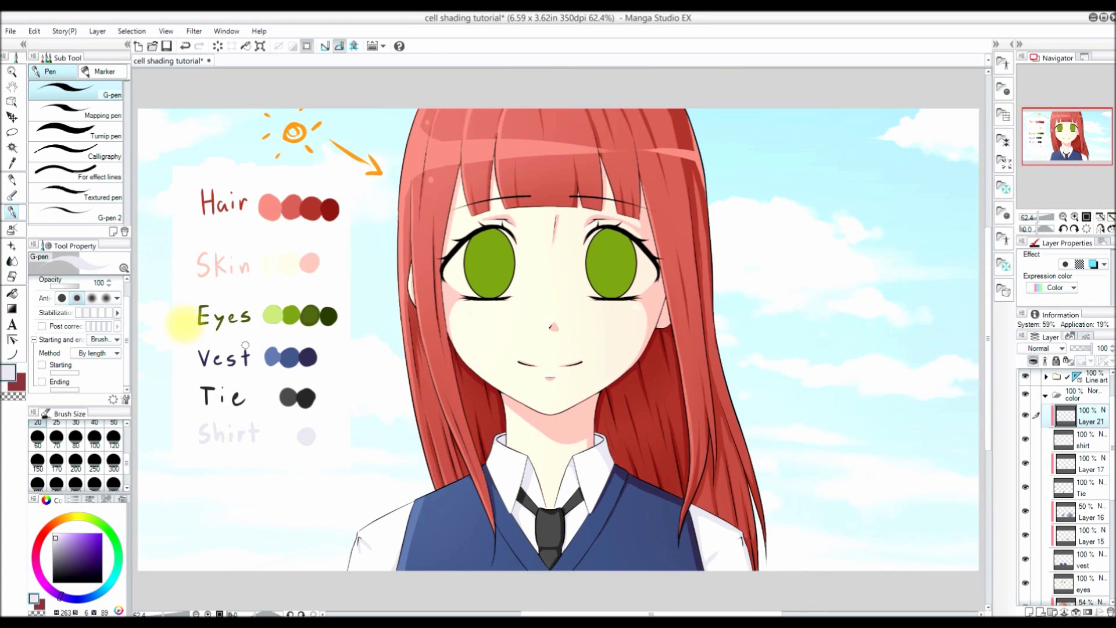
key(b)
key(ctrl+shift+n)
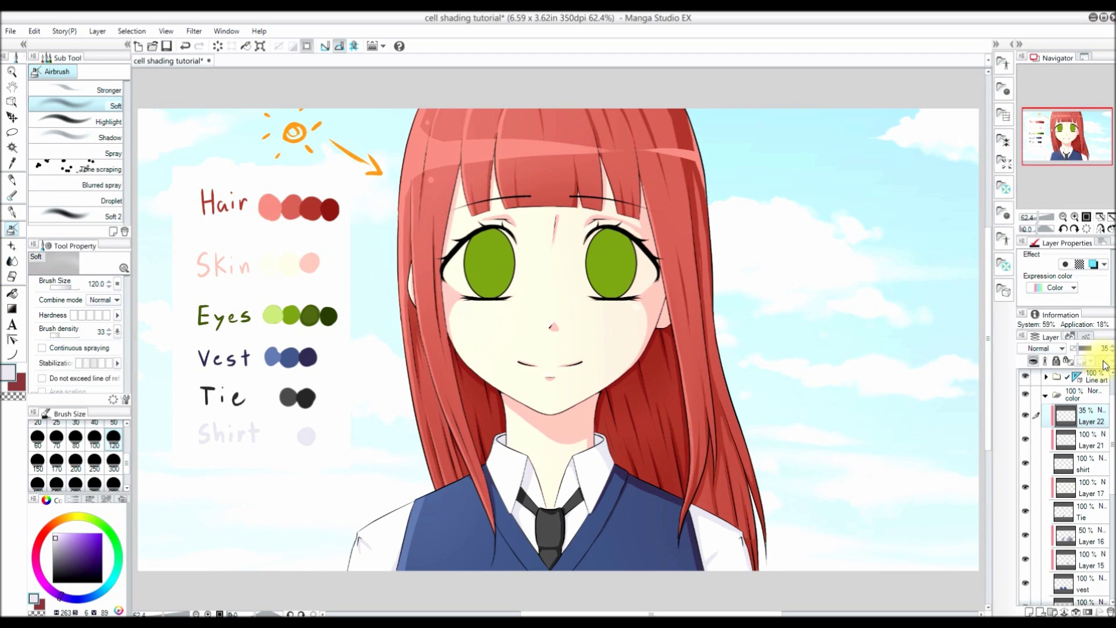
Step: Add a new layer directly above the eyes base layer and pick the second-darkest Eyes green
scroll(1066, 477, down, 3)
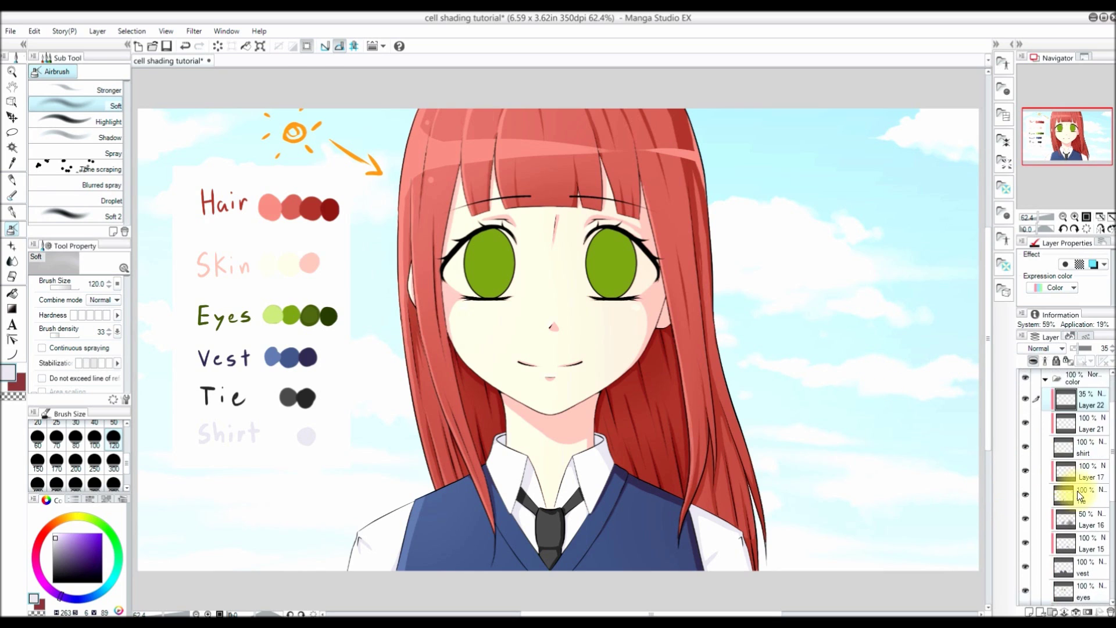
click(1087, 559)
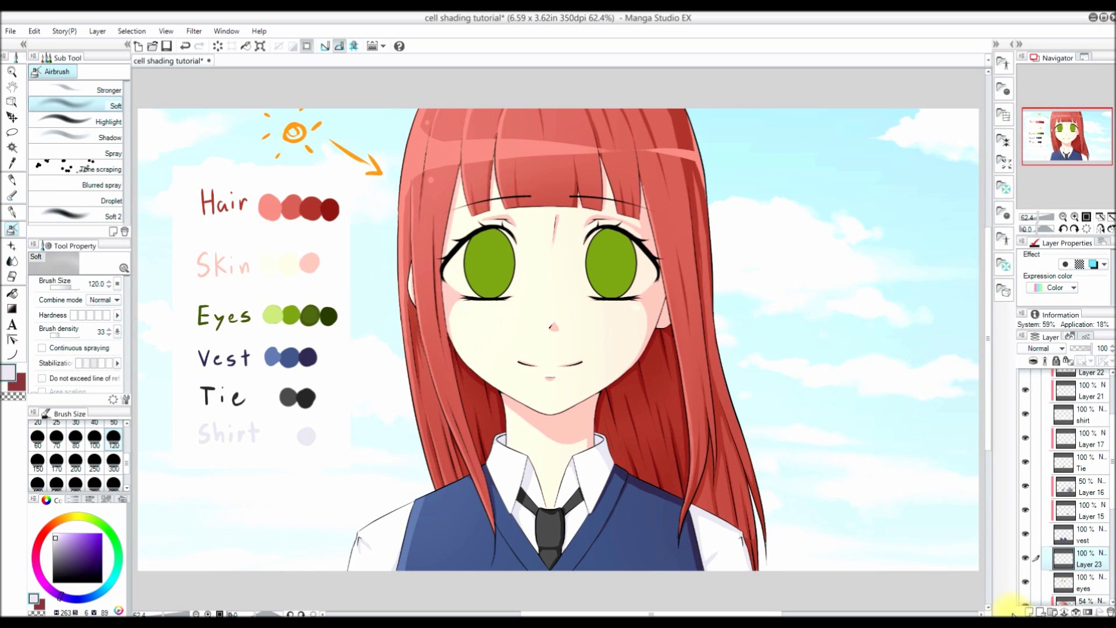
alt+click(311, 312)
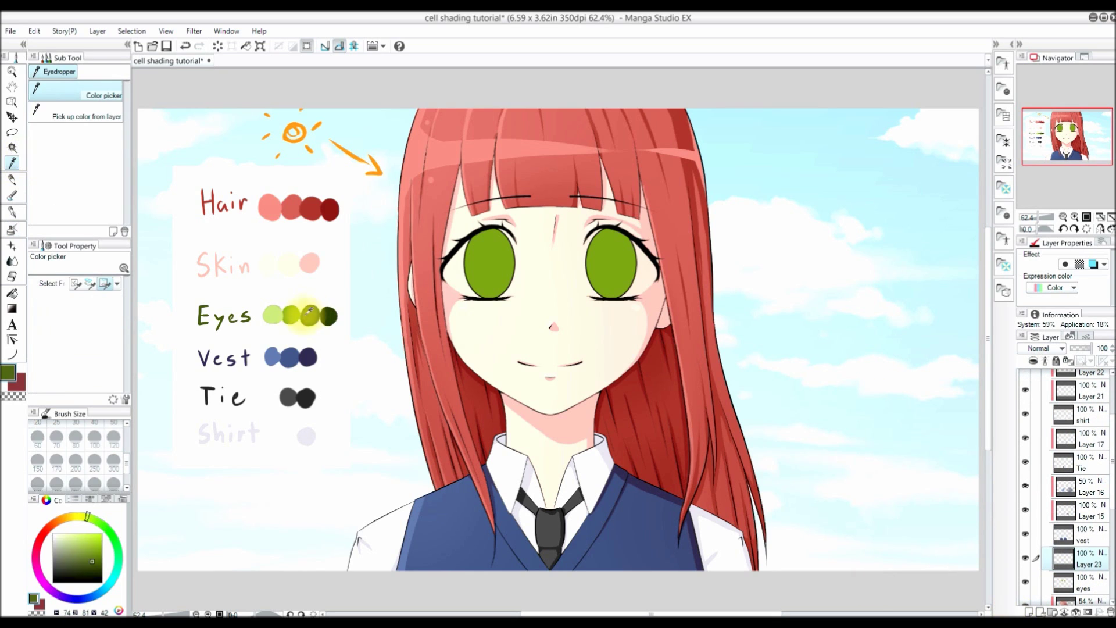
Step: Move the symmetrical ruler from the line art folder to the new eye layer, clipped to the eyes layer
scroll(1067, 525, up, 3)
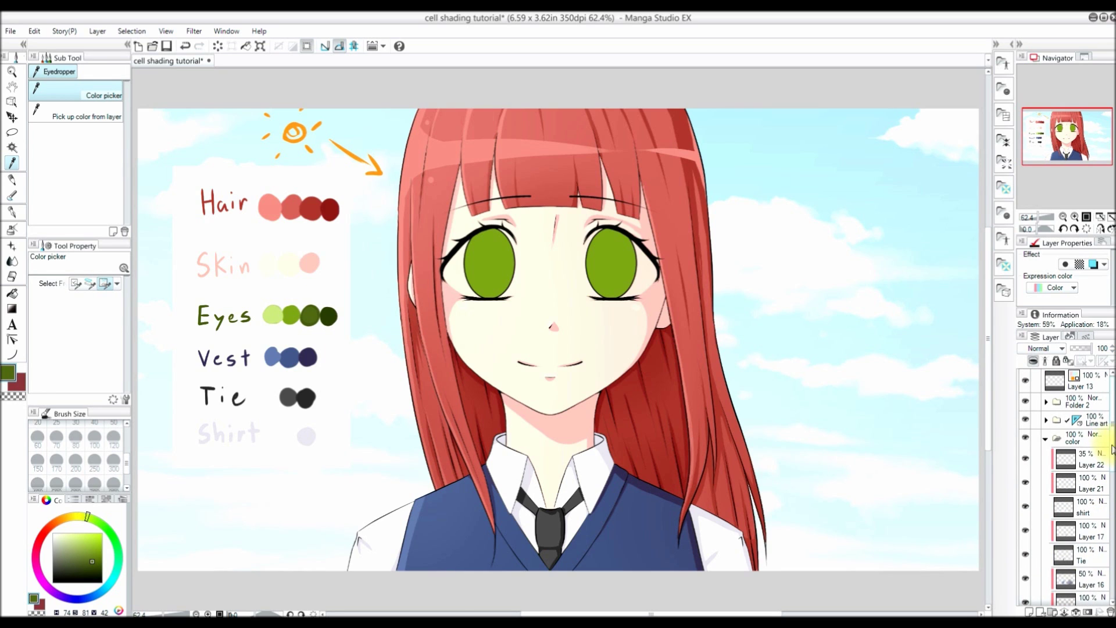
click(1078, 420)
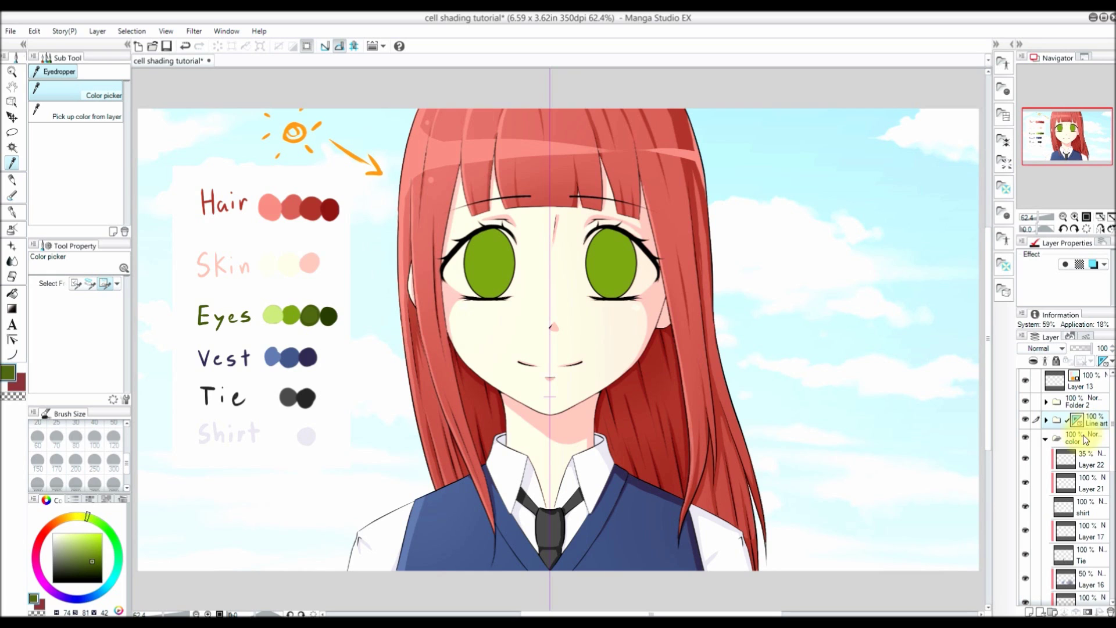
click(13, 353)
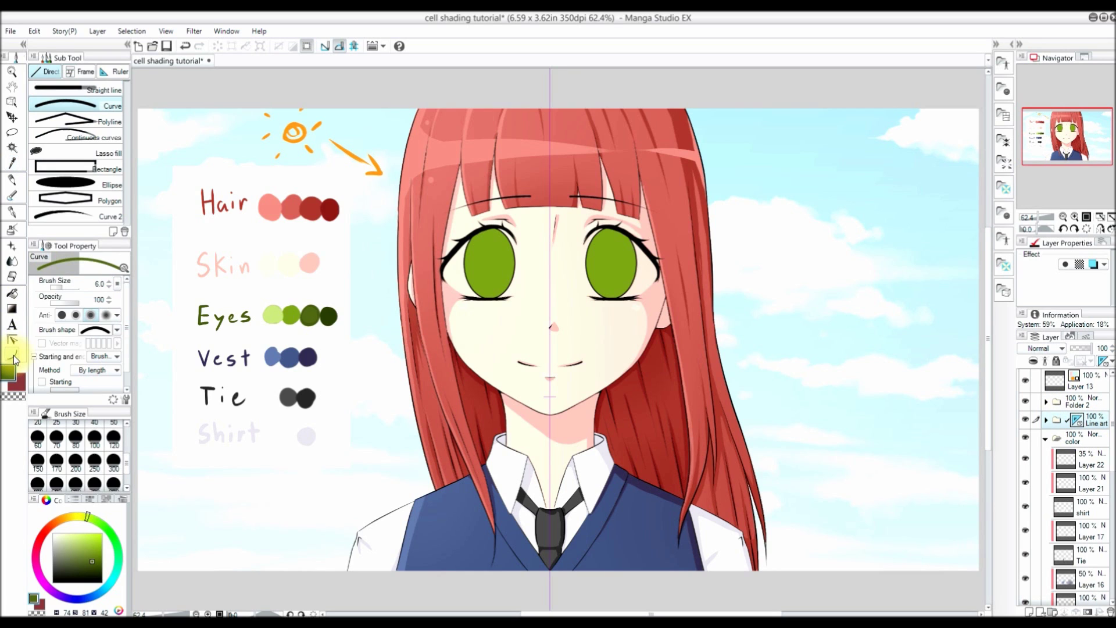
click(113, 74)
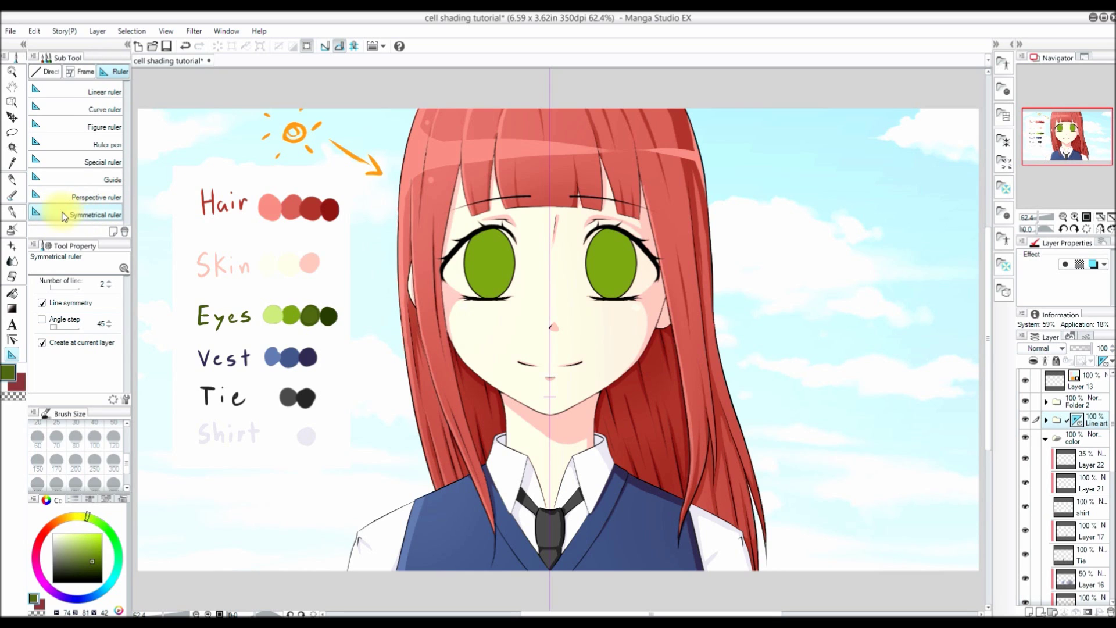
drag(1077, 422, 1088, 599)
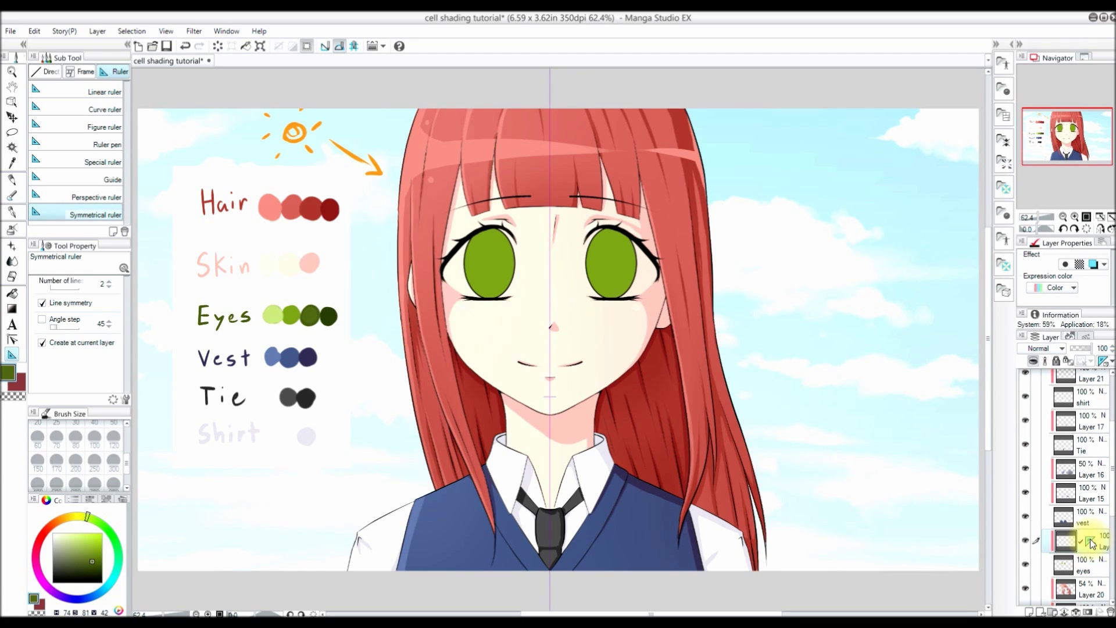
Step: Try to paint the pupils freehand with the G-pen at size 20 under the symmetrical ruler, and undo the stroke
click(12, 212)
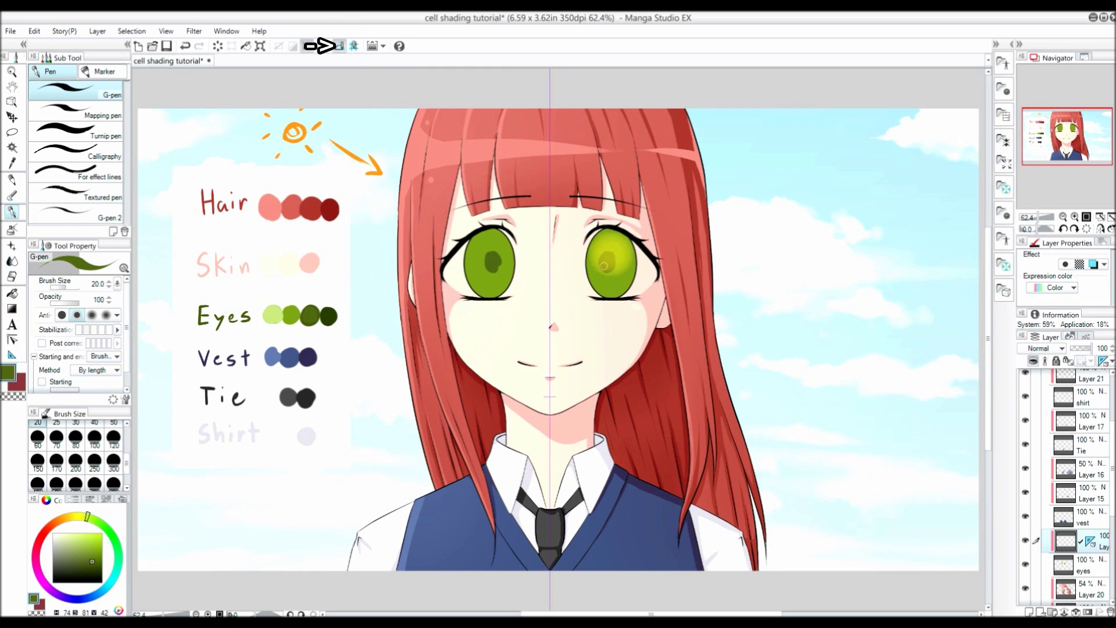
mouse_move(608, 268)
mouse_down()
mouse_move(610, 277)
mouse_move(615, 256)
mouse_up()
key(ctrl+z)
Step: Draw a filled upright ellipse as the pupil in each mirrored iris using the darkest Eyes green
click(12, 355)
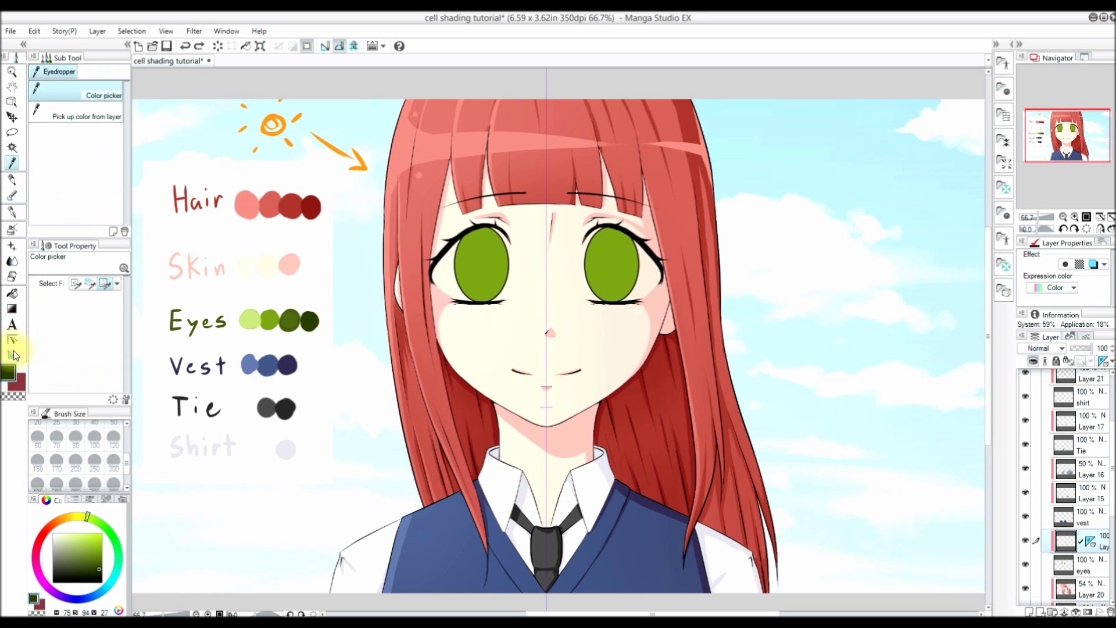
click(66, 185)
scroll(562, 210, up, 2)
scroll(562, 211, up, 3)
drag(657, 292, 741, 424)
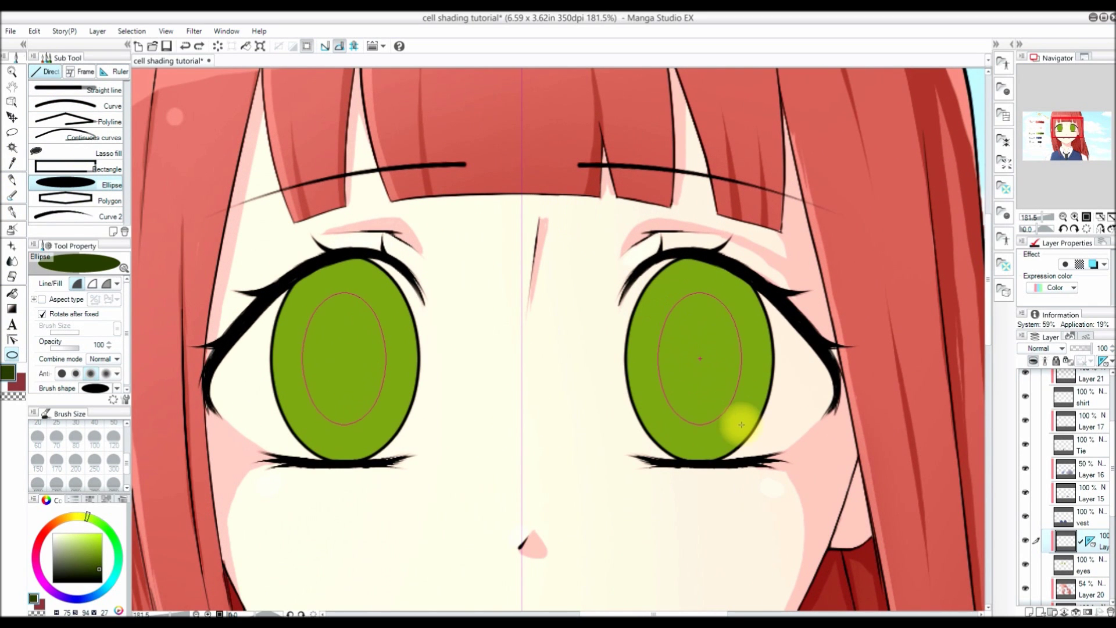
click(739, 425)
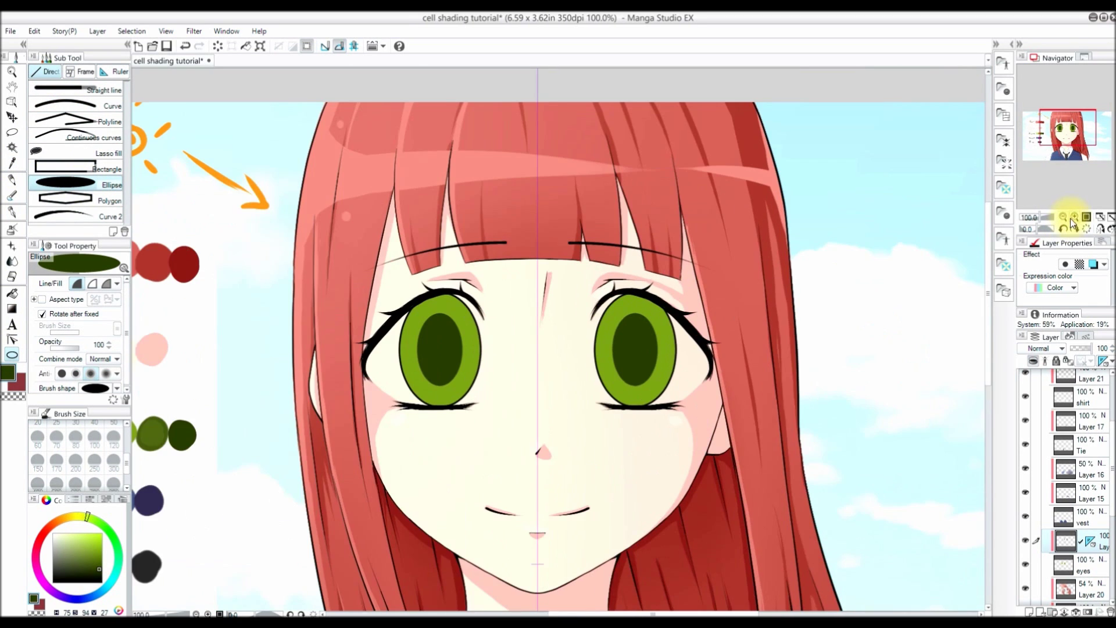
Step: Draw the lower edge of the upper iris shadow across both eyes with the G-pen in the darkest Eyes green
click(12, 212)
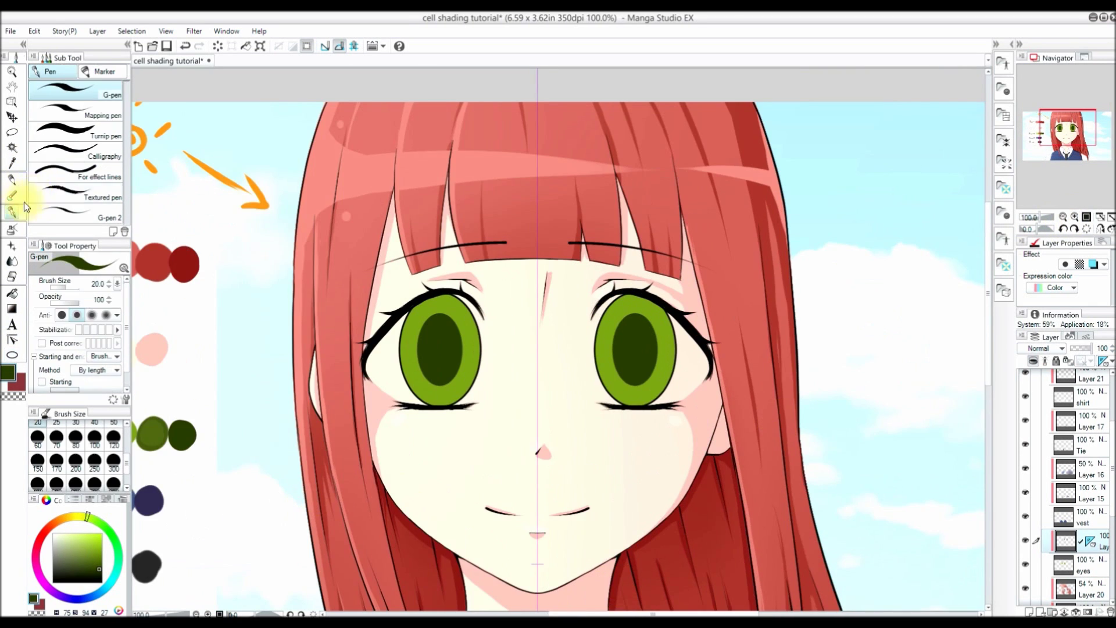
scroll(631, 273, up, 4)
mouse_move(633, 359)
mouse_down()
mouse_move(642, 335)
mouse_move(693, 293)
mouse_move(733, 294)
mouse_move(798, 352)
mouse_up()
key(ctrl+z)
Step: Select the enclosed upper areas of both irises with the Magic wand, fill them with the darkest Eyes green, and deselect
click(13, 161)
click(12, 148)
click(370, 281)
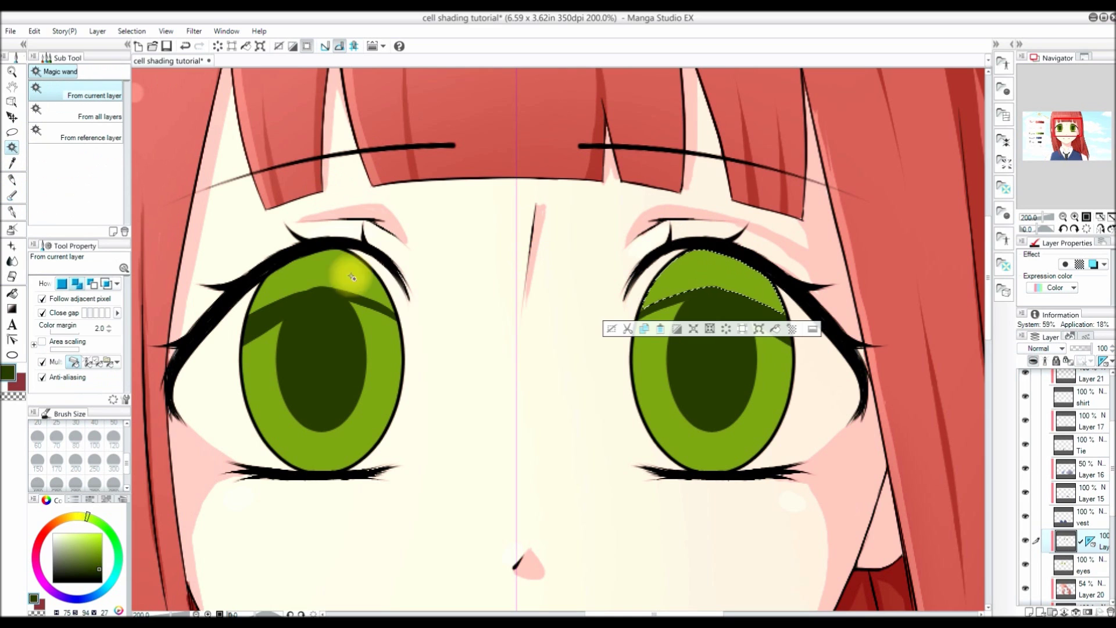
click(673, 298)
key(alt+Delete)
key(ctrl+d)
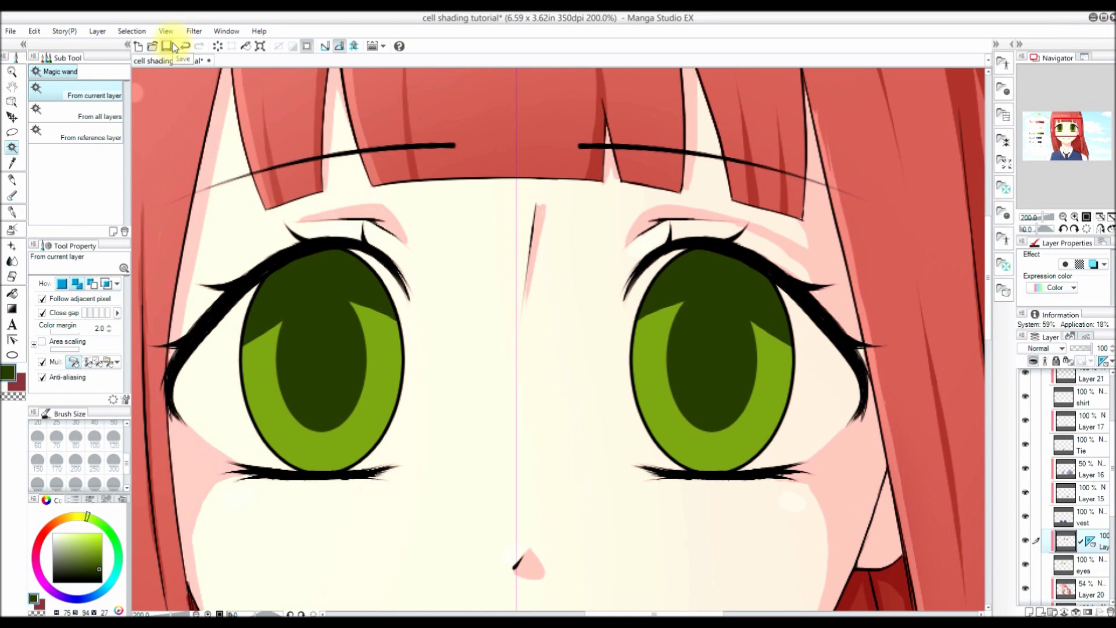
Step: Add a clipped layer between the pupil layer and the eyes layer, and set the G-pen to the second-darkest Eyes green
key(ctrl+shift+n)
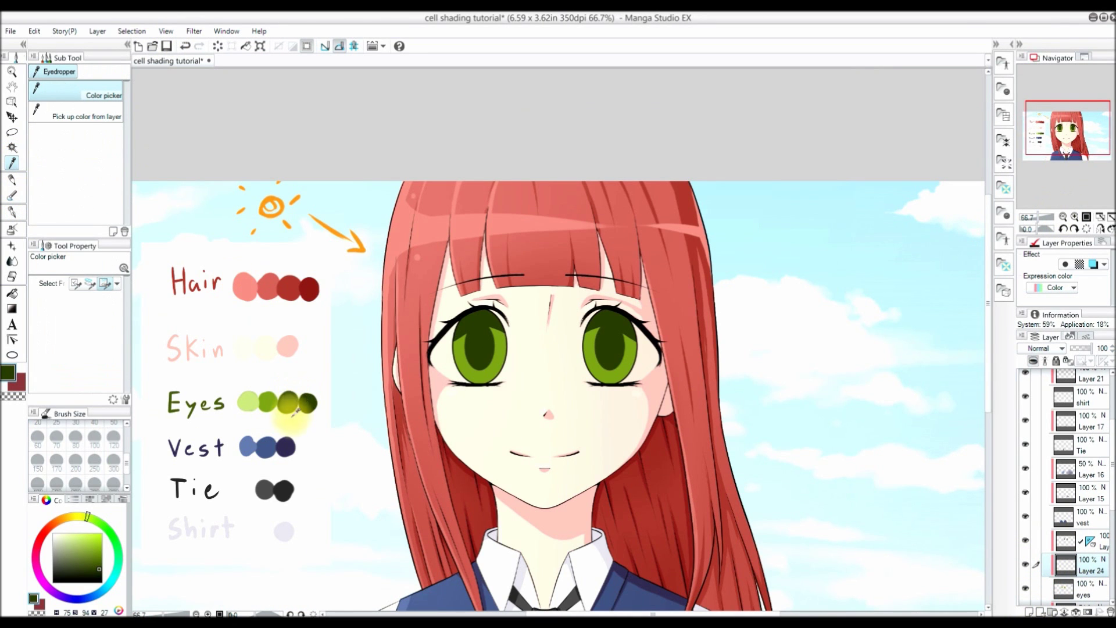
key(ctrl+plus)
key(ctrl+plus)
key(p)
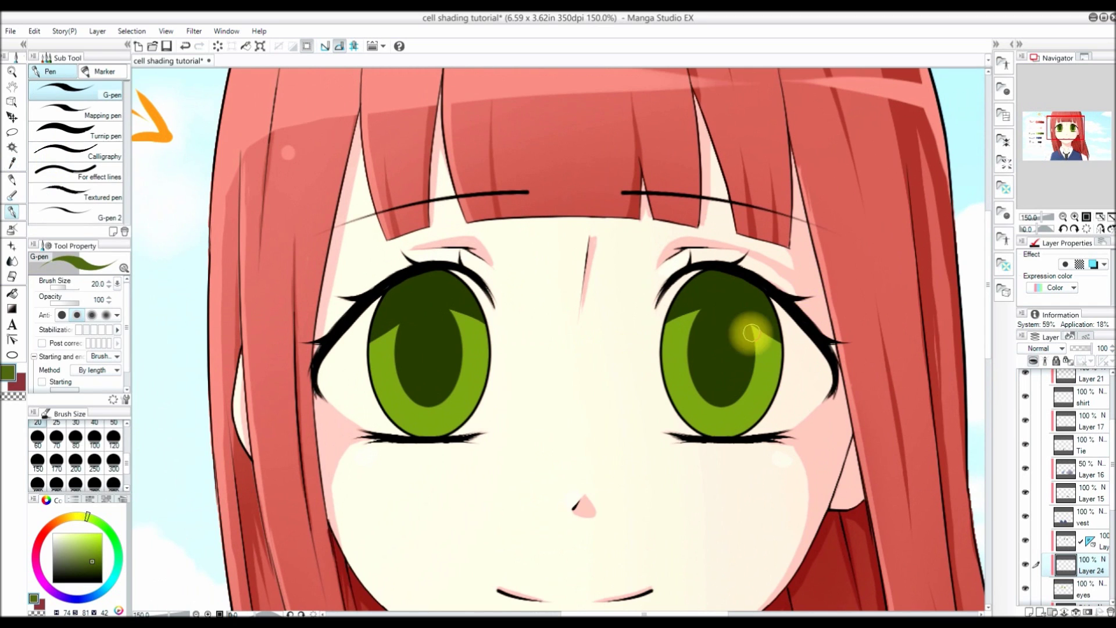
Step: Paint an arc on the sun side of the iris farther from the sun and follow the iris edge down from it
key(ctrl+plus)
drag(692, 613, 727, 613)
click(1074, 217)
drag(485, 255, 517, 295)
mouse_move(493, 381)
mouse_down()
mouse_move(471, 348)
mouse_move(421, 426)
mouse_move(430, 407)
mouse_move(492, 559)
mouse_up()
mouse_move(436, 448)
mouse_down()
mouse_move(525, 589)
mouse_move(485, 549)
mouse_up()
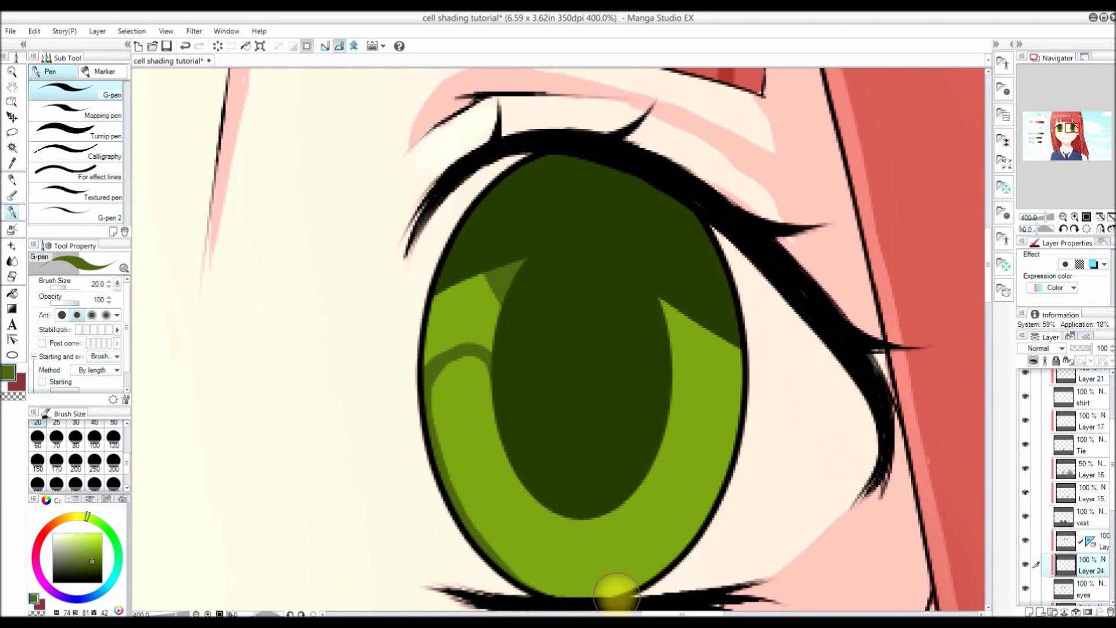
Step: Continue the green outline along the iris's lower rim and up the other side, ending in an arc toward the pupil
click(1074, 228)
drag(329, 404, 401, 534)
click(1074, 228)
mouse_move(300, 265)
mouse_down()
mouse_move(308, 331)
mouse_move(401, 453)
mouse_up()
click(1086, 229)
mouse_move(668, 426)
mouse_down()
mouse_move(717, 422)
mouse_move(725, 480)
mouse_up()
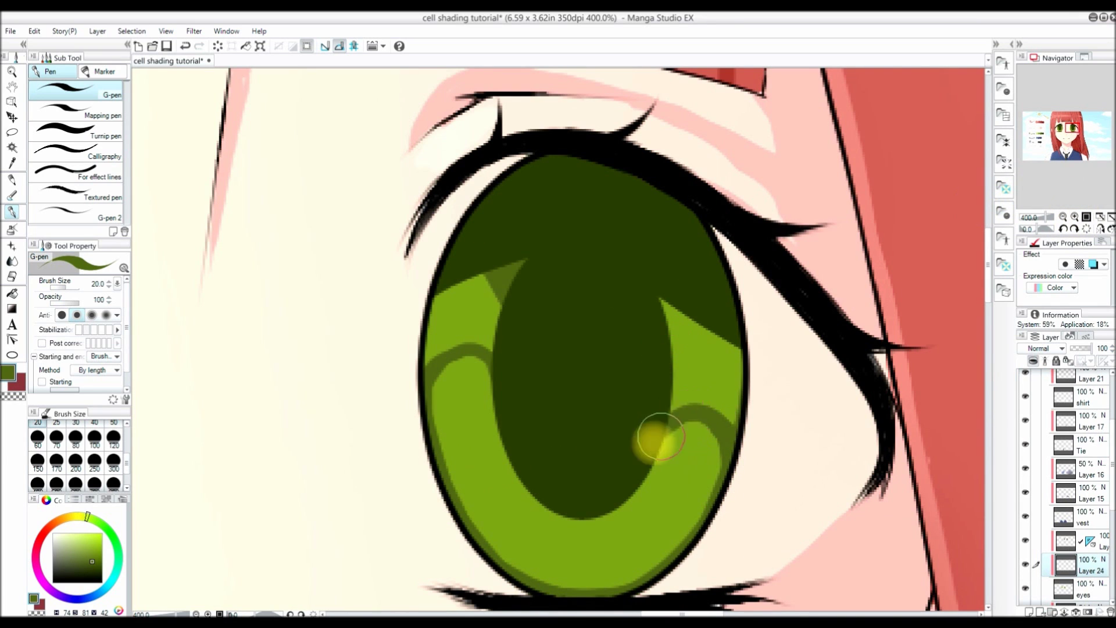
Step: Fill the area between the arcs and the dark upper iris with the second-darkest Eyes green on both sides of the pupil
drag(453, 349, 486, 313)
drag(683, 421, 729, 340)
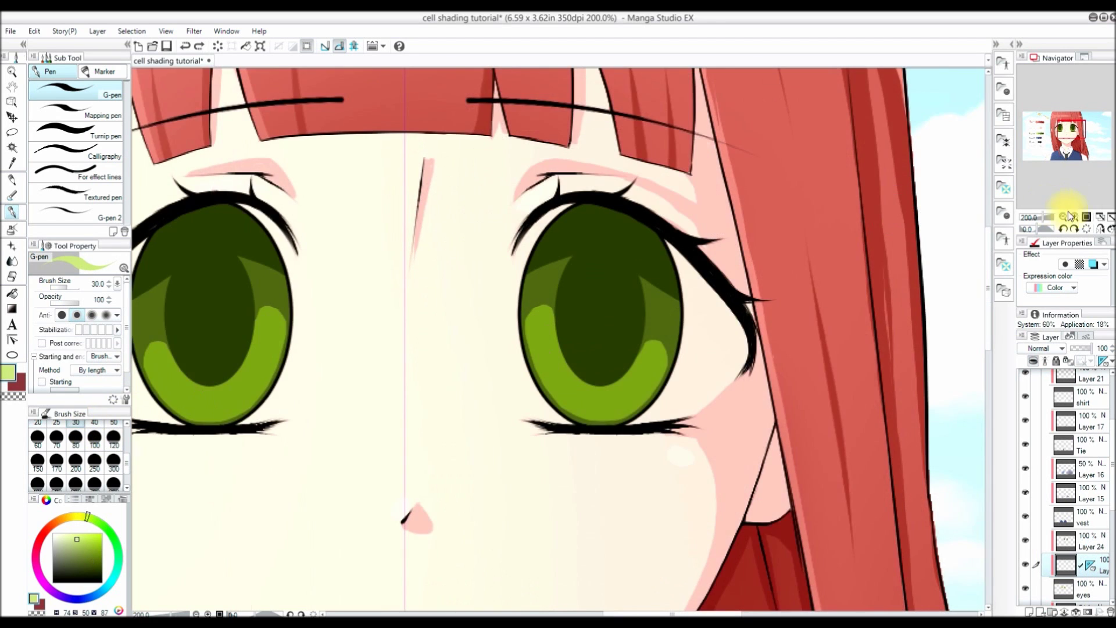
Step: With the G-pen at size 30 in the lightest Eyes green, paint a scalloped highlight along the lower iris with shrinking dots up both sides
click(1068, 217)
click(532, 368)
click(548, 400)
mouse_move(567, 433)
mouse_down()
mouse_move(611, 462)
mouse_move(685, 465)
mouse_up()
click(716, 436)
click(733, 415)
click(744, 393)
click(751, 373)
click(524, 334)
click(517, 312)
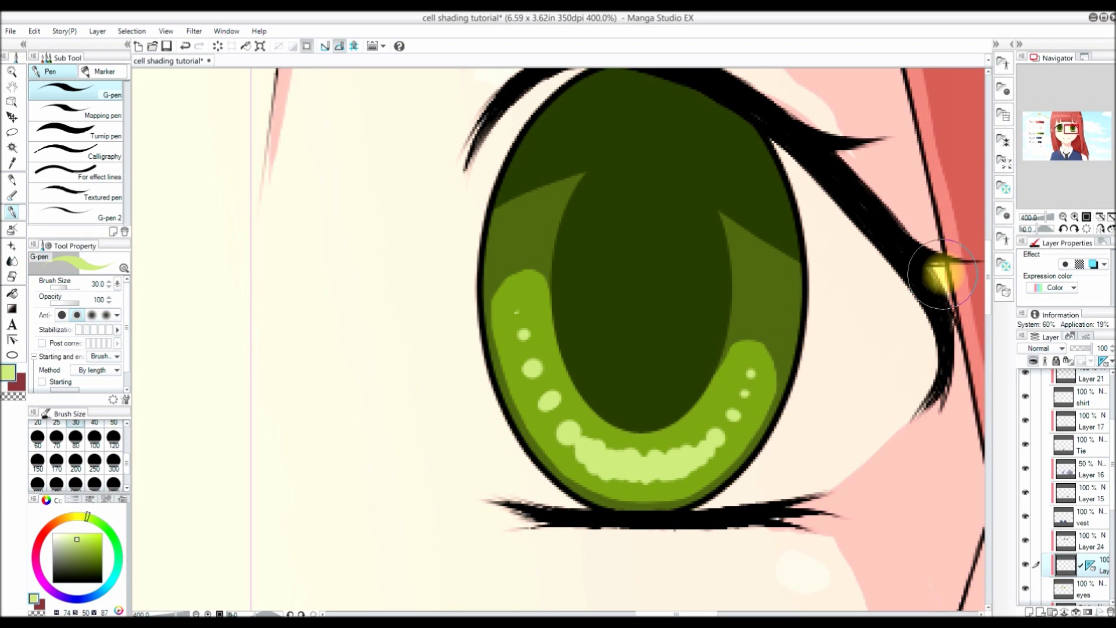
Step: Move the symmetry ruler to the pupil layer and dab a light green dot on each pupil's lower edge, away from the sun
click(1086, 216)
scroll(530, 189, up, 4)
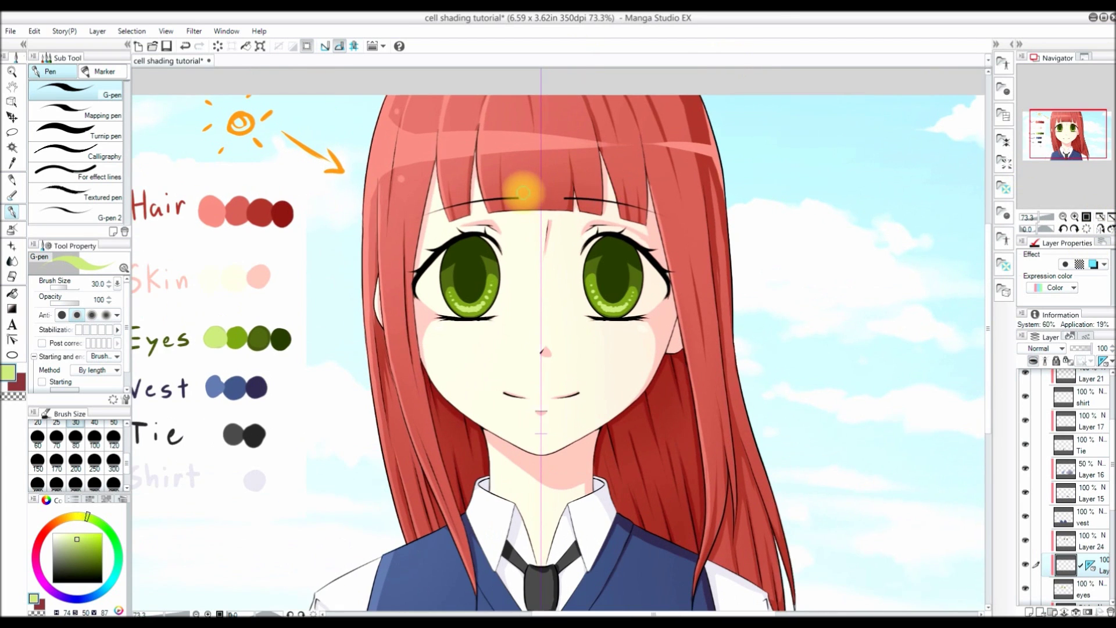
drag(1086, 564, 1096, 534)
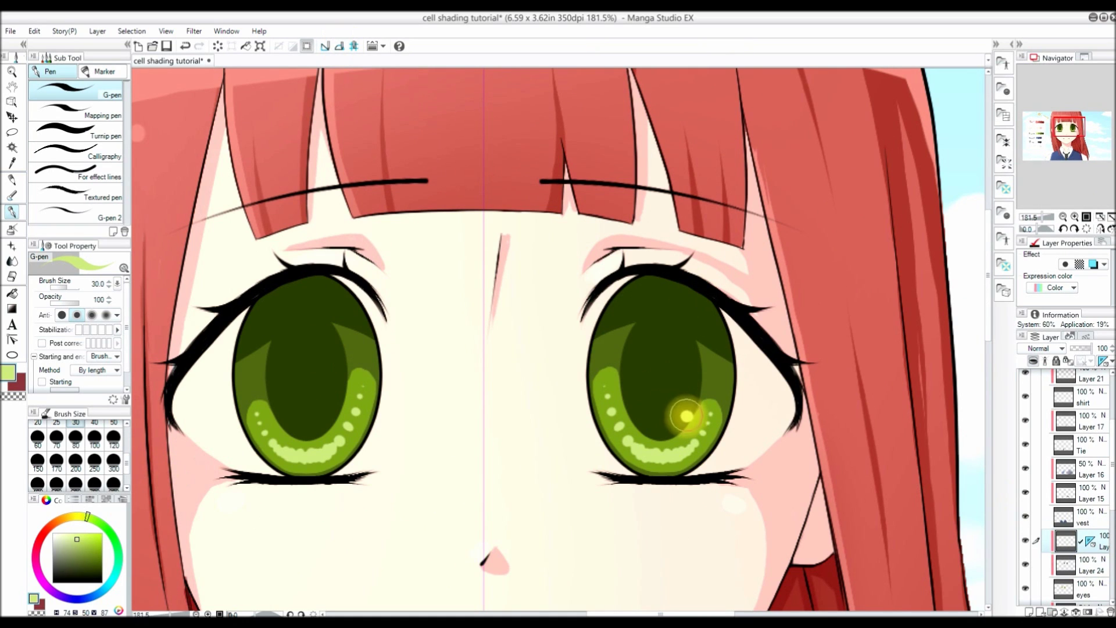
click(331, 415)
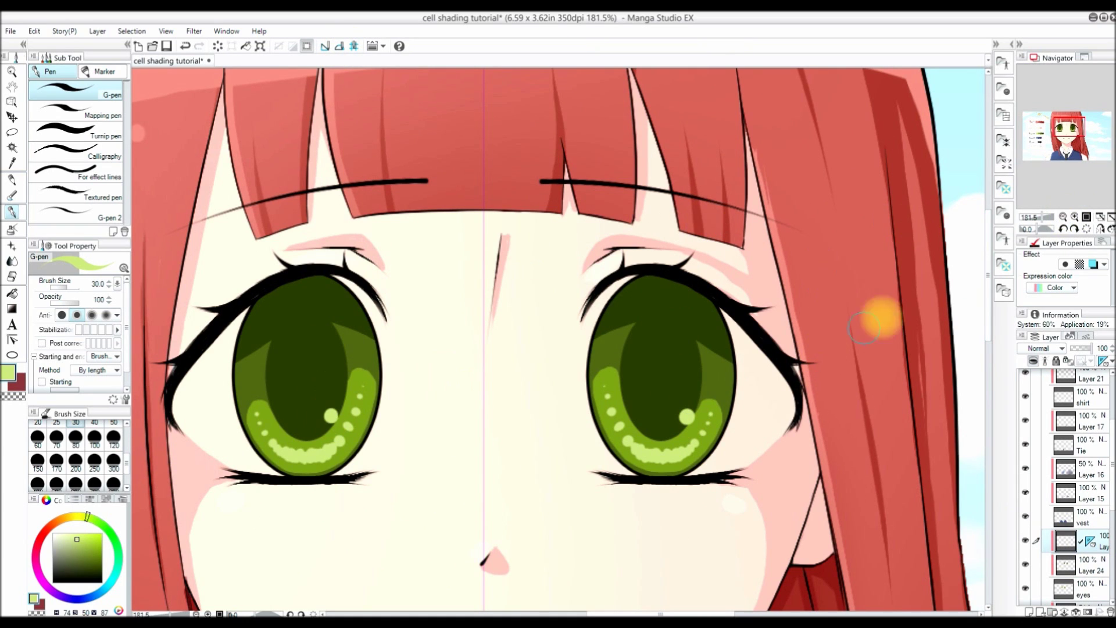
Step: Add a clipped layer carrying the symmetry ruler and dab a white size 50 highlight onto the upper part of both irises
click(52, 532)
click(1065, 565)
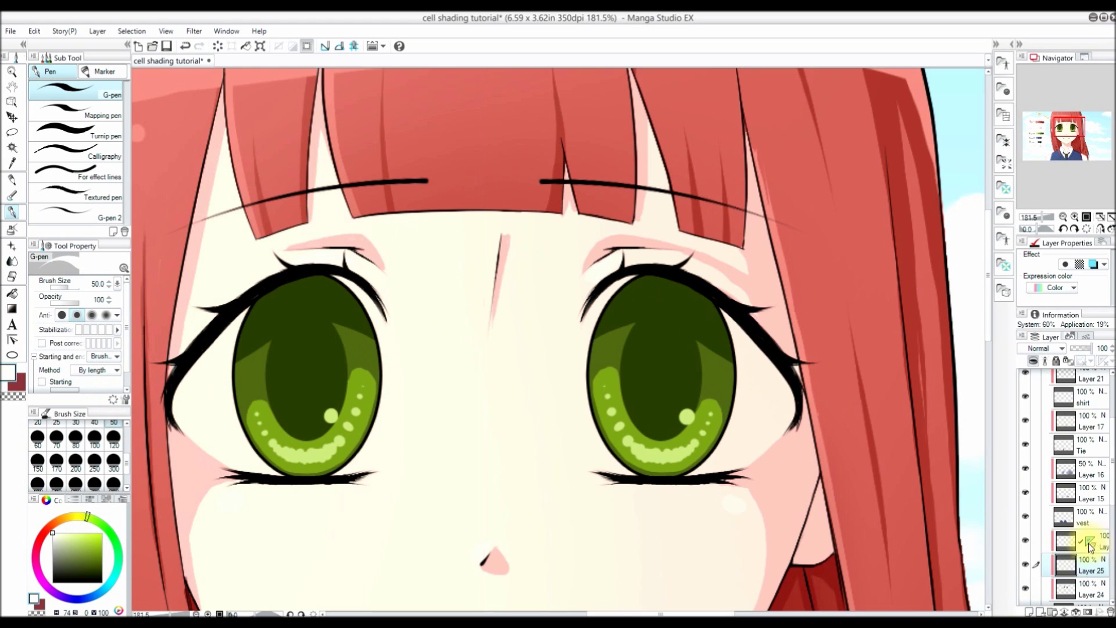
drag(1094, 545, 1093, 565)
click(636, 314)
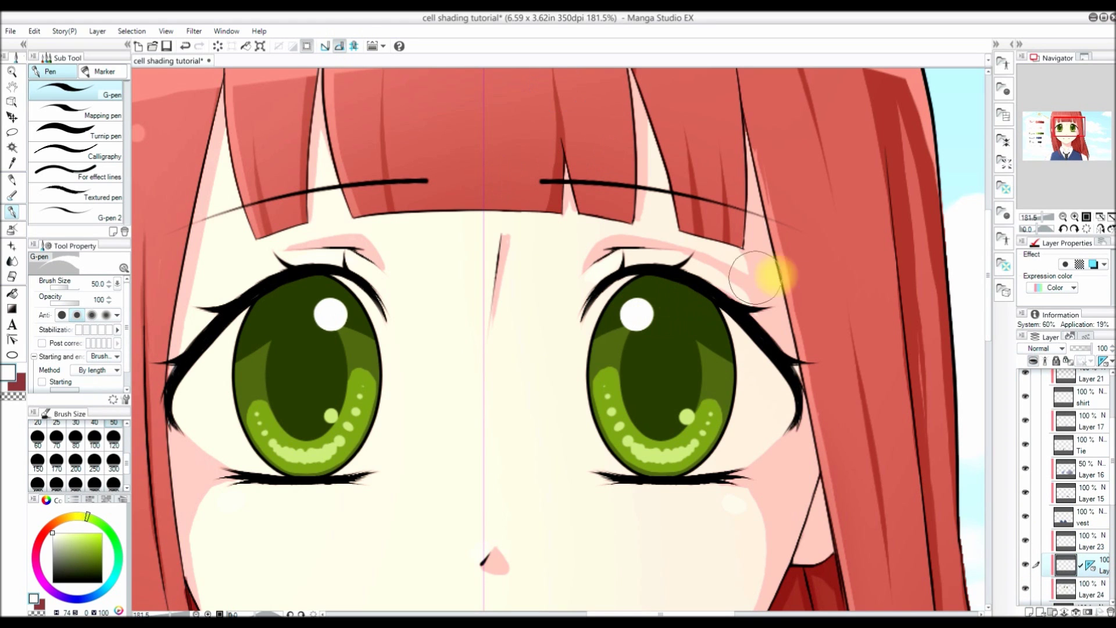
Step: Lasso the white highlight in the eye nearer the sun and transform it across to that iris's sun side
click(11, 132)
drag(335, 339, 343, 337)
key(ctrl+t)
key(Left)
key(Left)
key(Left)
key(Left)
key(Left)
key(Left)
key(Left)
key(Left)
key(Left)
key(Left)
key(Left)
key(Left)
key(Left)
key(Left)
key(Left)
key(Left)
key(Left)
key(Left)
key(Left)
key(Left)
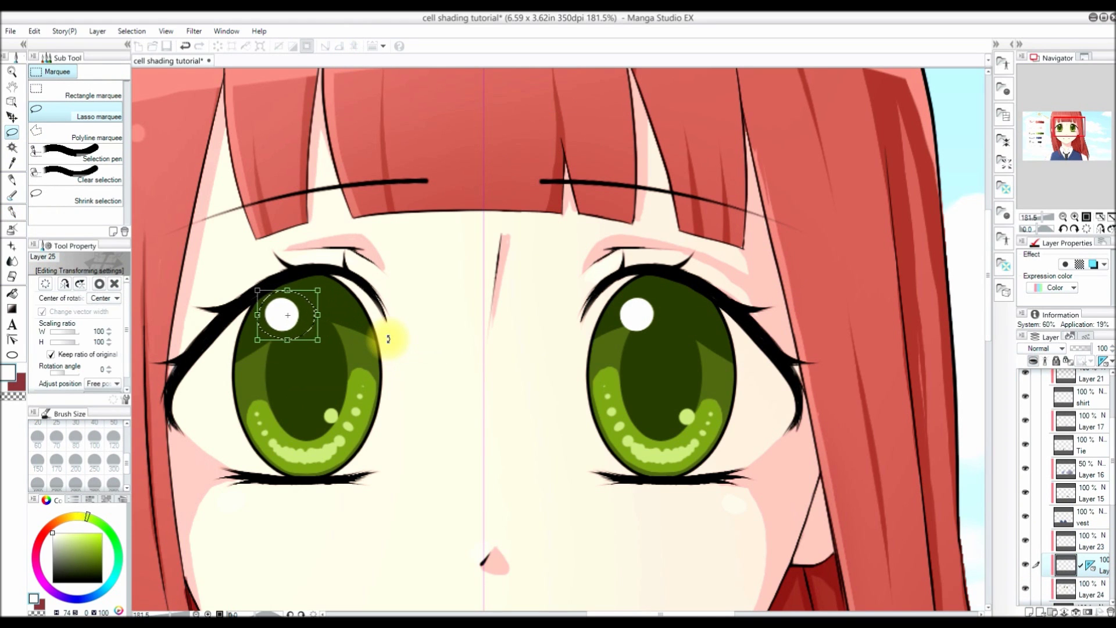
key(Return)
click(1061, 217)
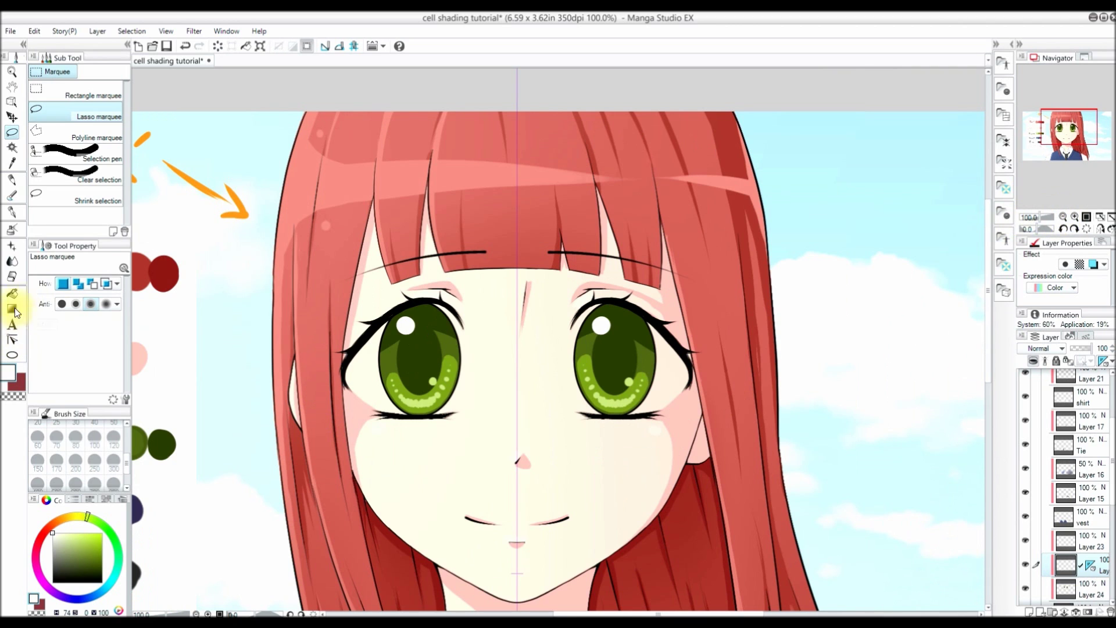
Step: Place the white highlight layer above the pupil layer, add a clipped layer, and airbrush the darkest Eyes green across the iris tops at size 120
click(12, 211)
key(i)
click(161, 444)
scroll(1096, 513, down, 1)
drag(1096, 507, 1096, 472)
click(1095, 509)
click(1030, 612)
click(11, 229)
click(113, 439)
drag(578, 317, 637, 323)
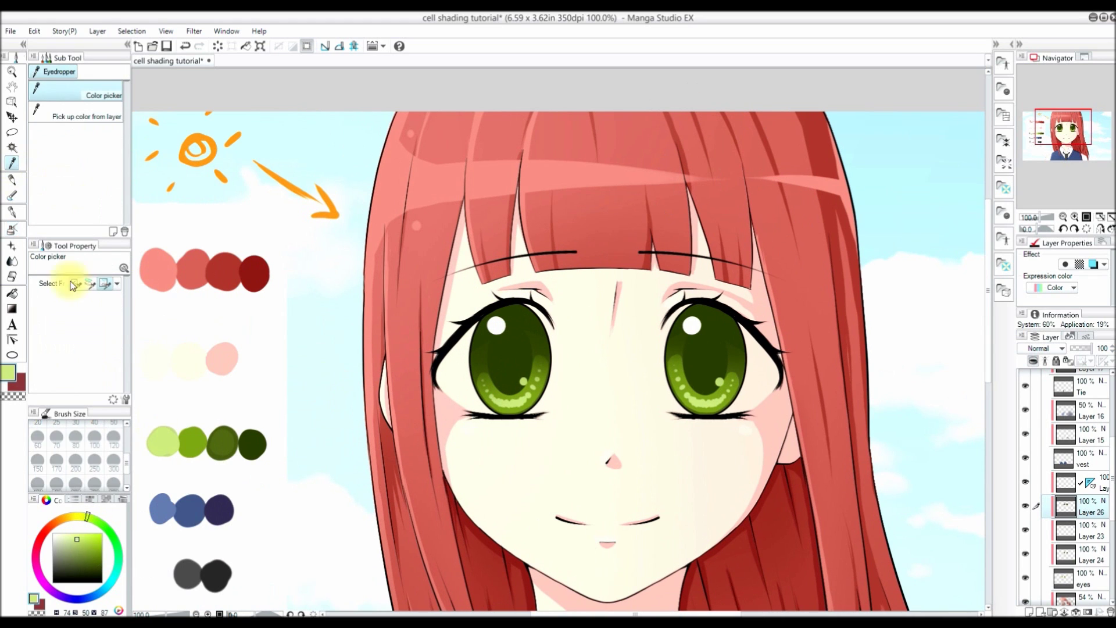
Step: Lower the iris gradient layer's opacity to 25%, set the Soft airbrush to black, and move the symmetry ruler onto that layer
key(b)
mouse_move(1086, 353)
mouse_down()
mouse_move(1072, 349)
mouse_move(1107, 348)
mouse_up()
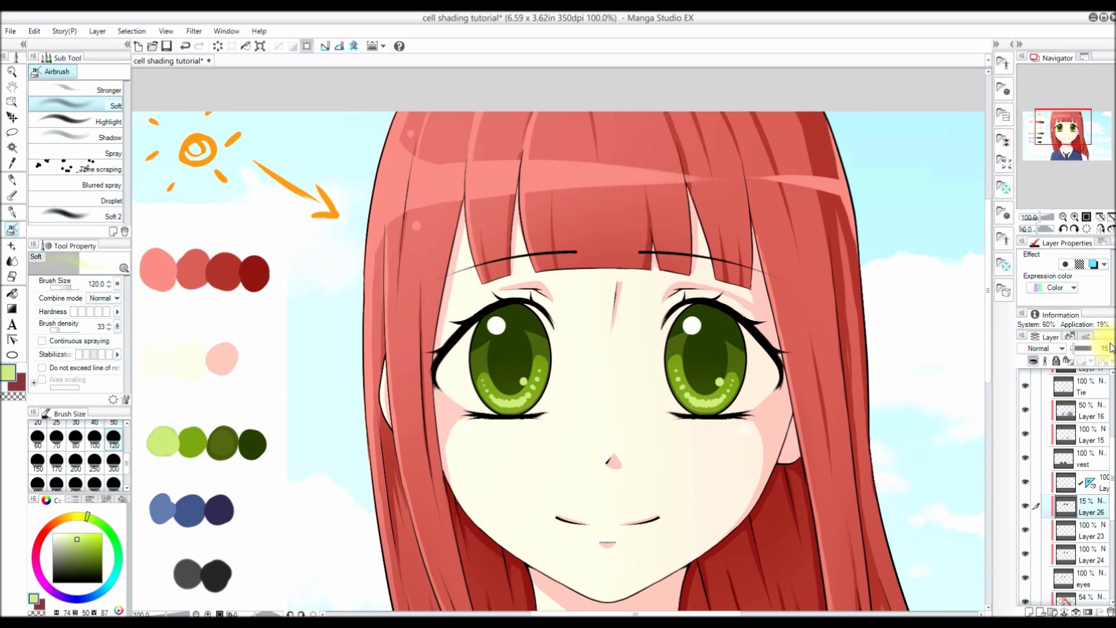
click(1081, 349)
click(102, 582)
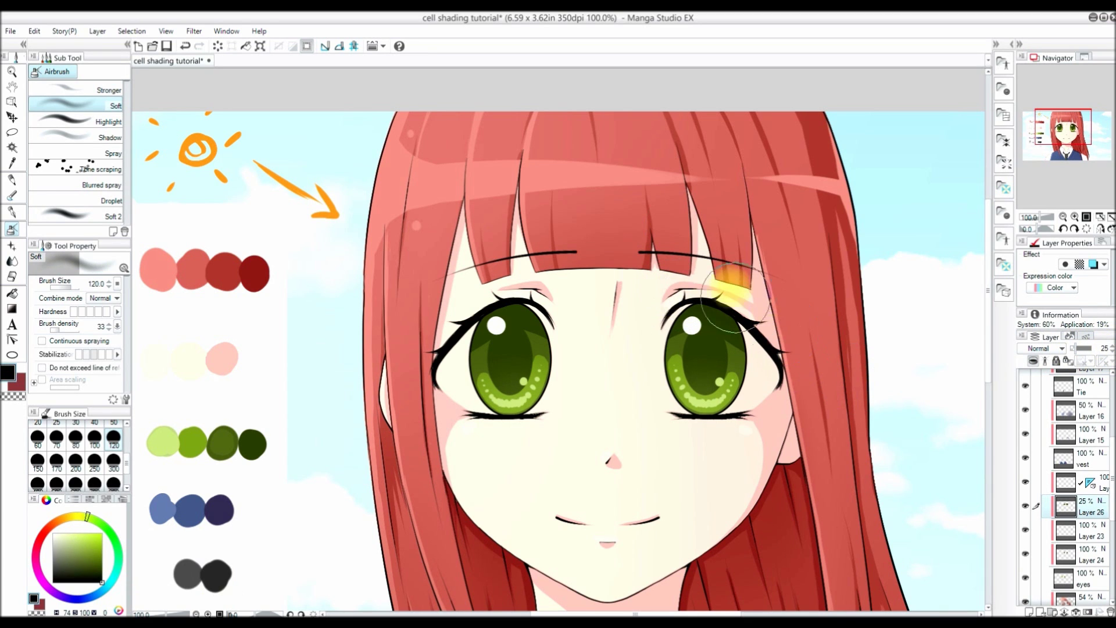
drag(1091, 483, 1091, 506)
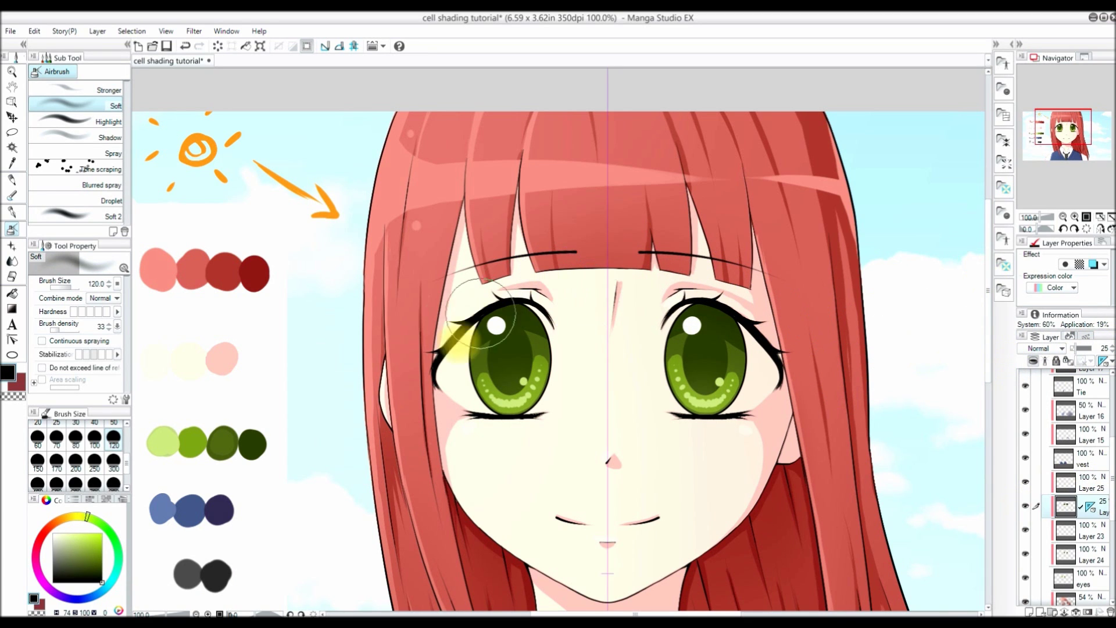
Step: On a new clipped layer with the symmetry ruler snapping, draw a filled black ellipse inside each pupil
click(1074, 217)
click(12, 354)
click(1029, 612)
drag(758, 331, 799, 403)
key(ctrl+z)
drag(1091, 531, 1090, 506)
drag(756, 331, 801, 408)
key(ctrl+z)
click(340, 46)
click(801, 408)
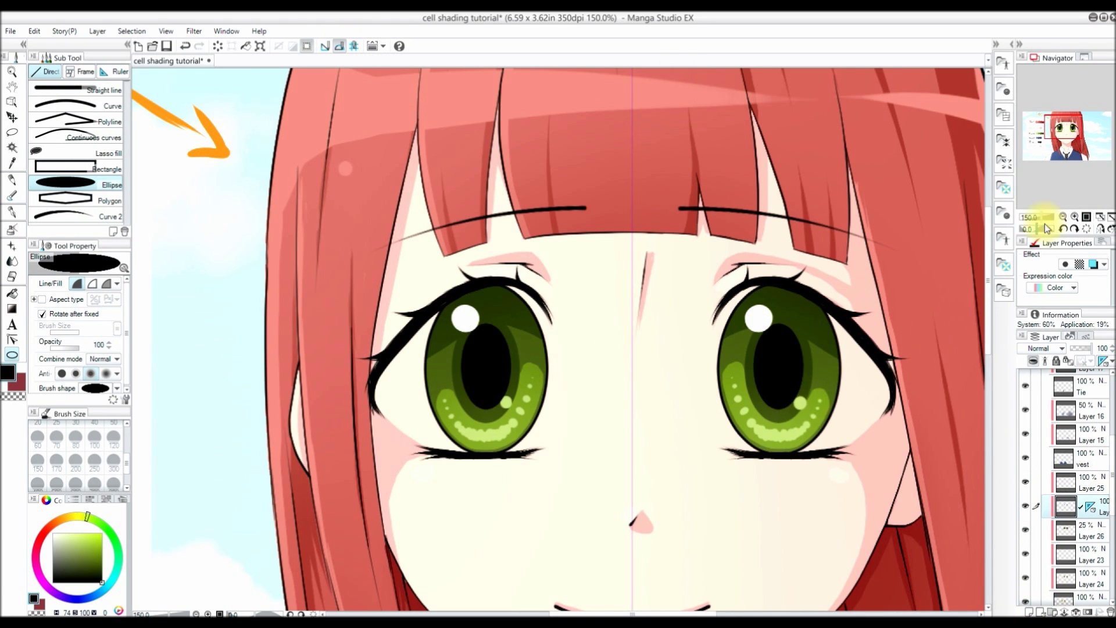
Step: Lower the opacity of the black inner pupil layer to 43%
click(1100, 217)
click(1026, 507)
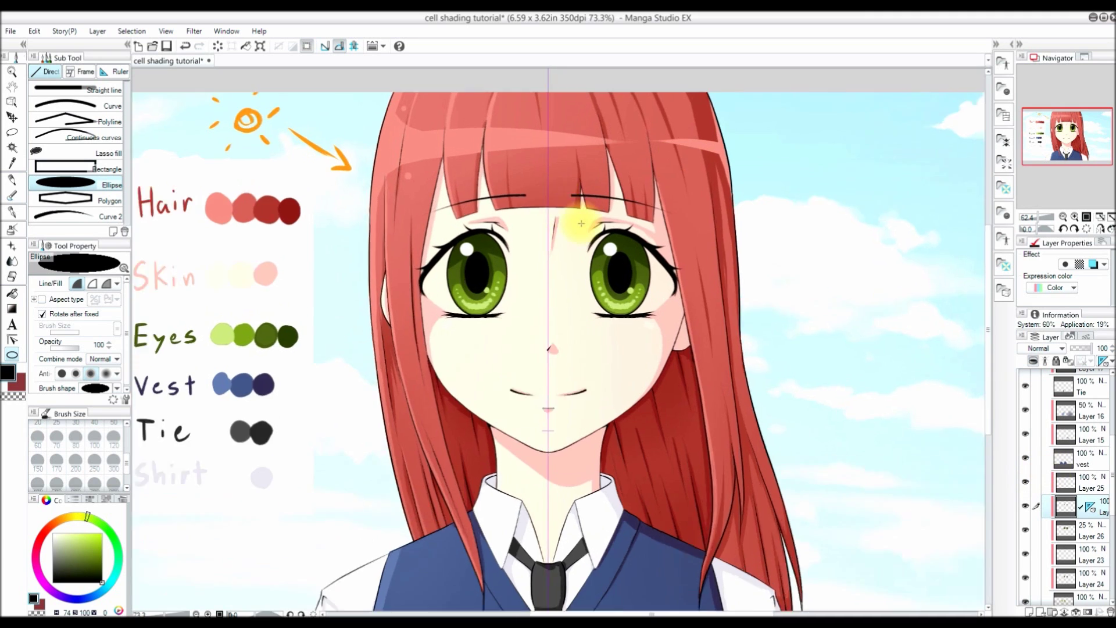
click(1080, 348)
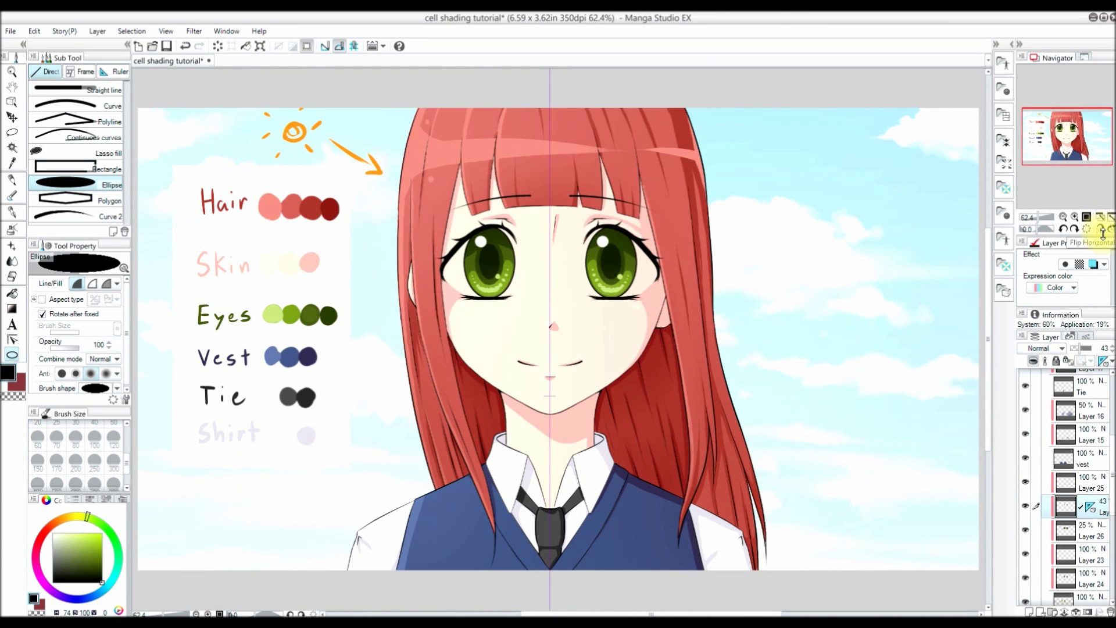
Step: Add a layer above the white highlight layer, give it the symmetry ruler, and set the G-pen to white at size 50
click(1083, 487)
click(1030, 611)
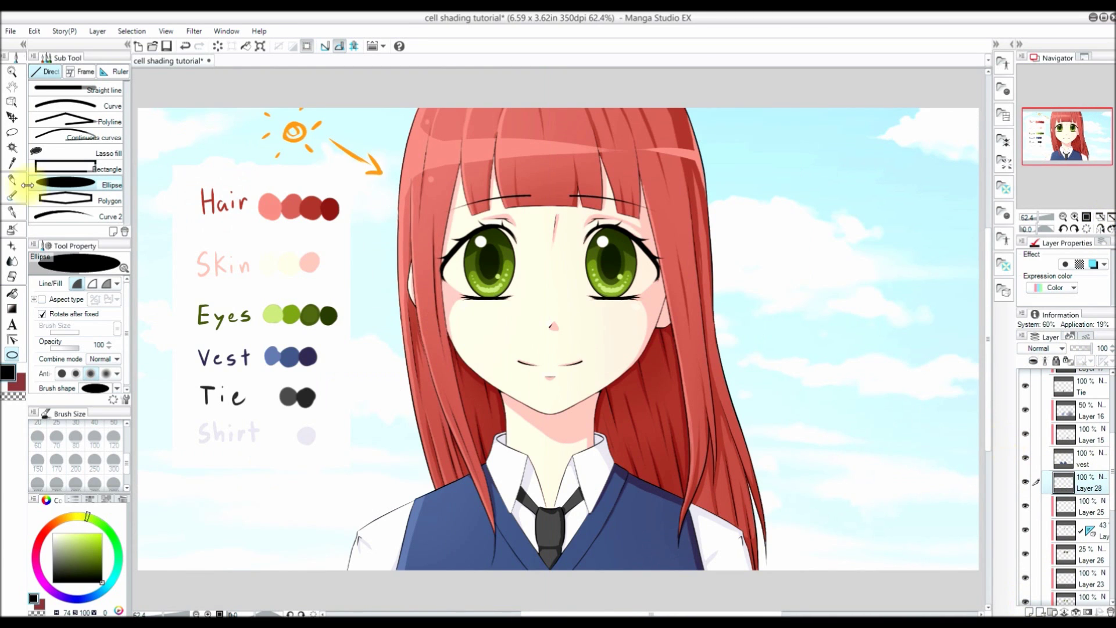
click(12, 212)
drag(57, 538, 35, 486)
scroll(633, 242, up, 5)
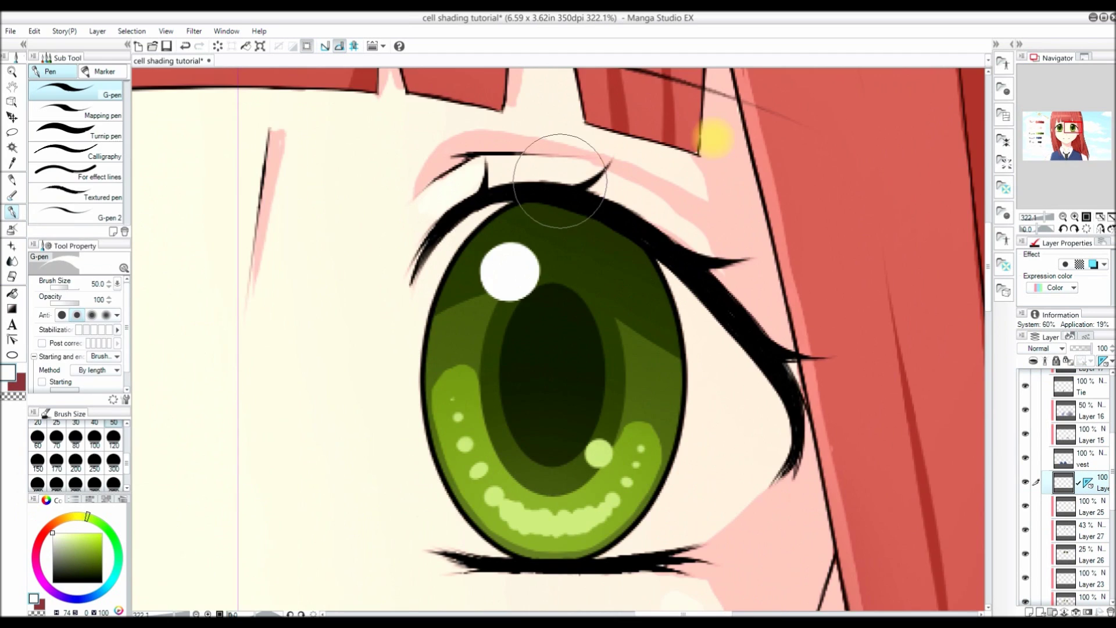
Step: Pick the Shirt swatch color and draw mirrored curves closing off the inner and lower outer edges of the eye whites
key(ctrl+0)
alt+click(252, 432)
scroll(616, 232, up, 7)
click(11, 212)
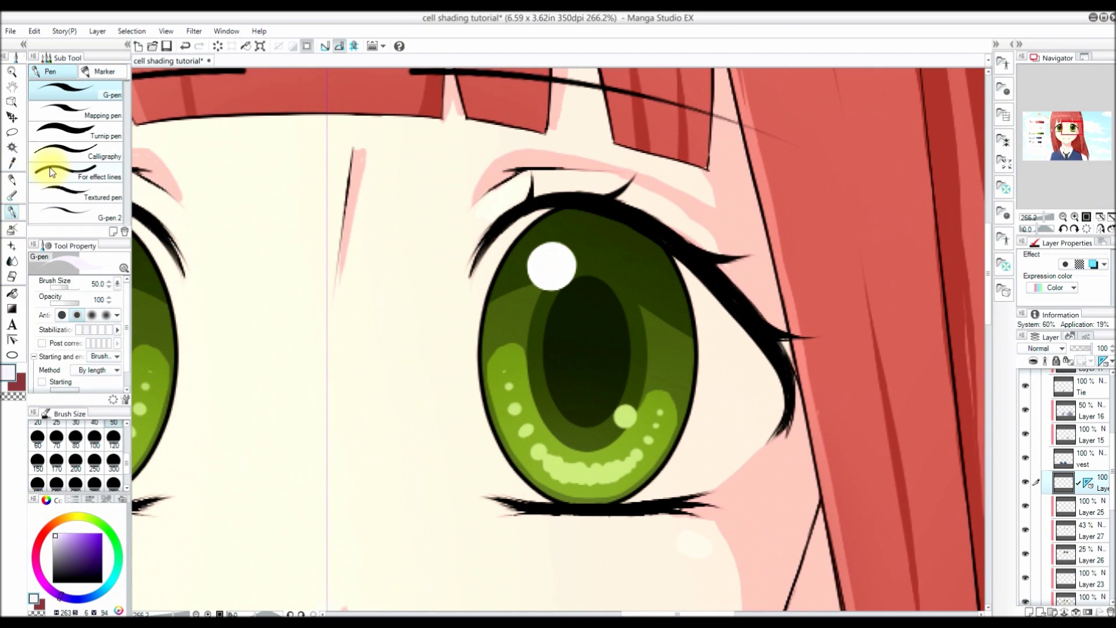
key(u)
click(74, 106)
drag(478, 259, 505, 498)
click(445, 414)
drag(668, 498, 777, 411)
click(845, 366)
Step: Select the enclosed eye-white areas around the iris farther from the sun with the Magic wand, undoing the last stray pick
click(12, 147)
click(484, 273)
click(500, 458)
click(733, 406)
click(607, 518)
click(441, 281)
key(ctrl+z)
Step: Select the eye-white areas of the other eye as well, fill the eye whites with white, and deselect
click(1074, 217)
click(1063, 217)
click(418, 360)
click(324, 356)
click(450, 415)
click(458, 289)
click(531, 415)
click(132, 32)
click(156, 57)
Step: Add a clipped layer above the eye-white layer and set the G-pen to the pale lavender Shirt color
click(1074, 218)
click(1029, 612)
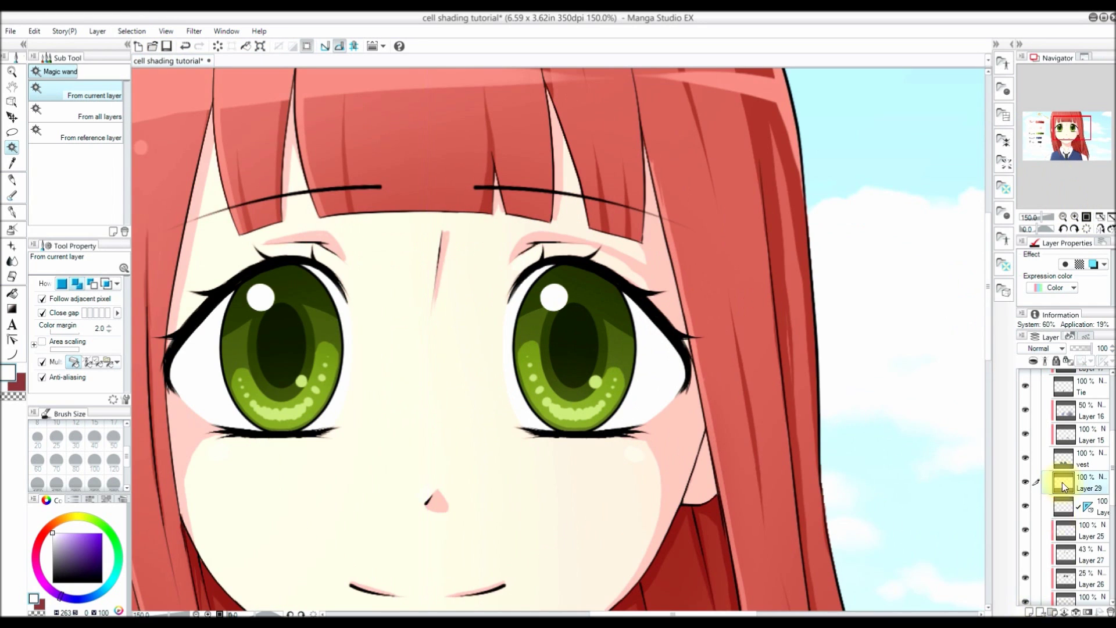
click(12, 163)
key(ctrl+0)
scroll(612, 195, up, 5)
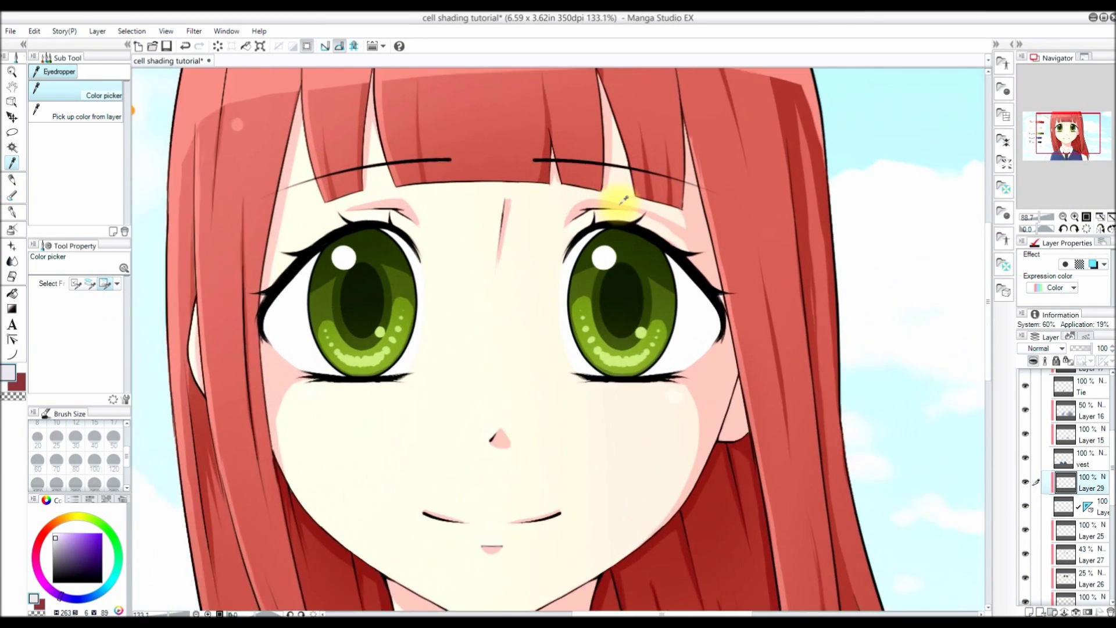
click(12, 212)
Step: Outline and fill lavender shadows under the upper lashes on the inner and outer parts of the eye whites, using size 25
drag(532, 313, 558, 296)
drag(706, 339, 771, 384)
key(ctrl+z)
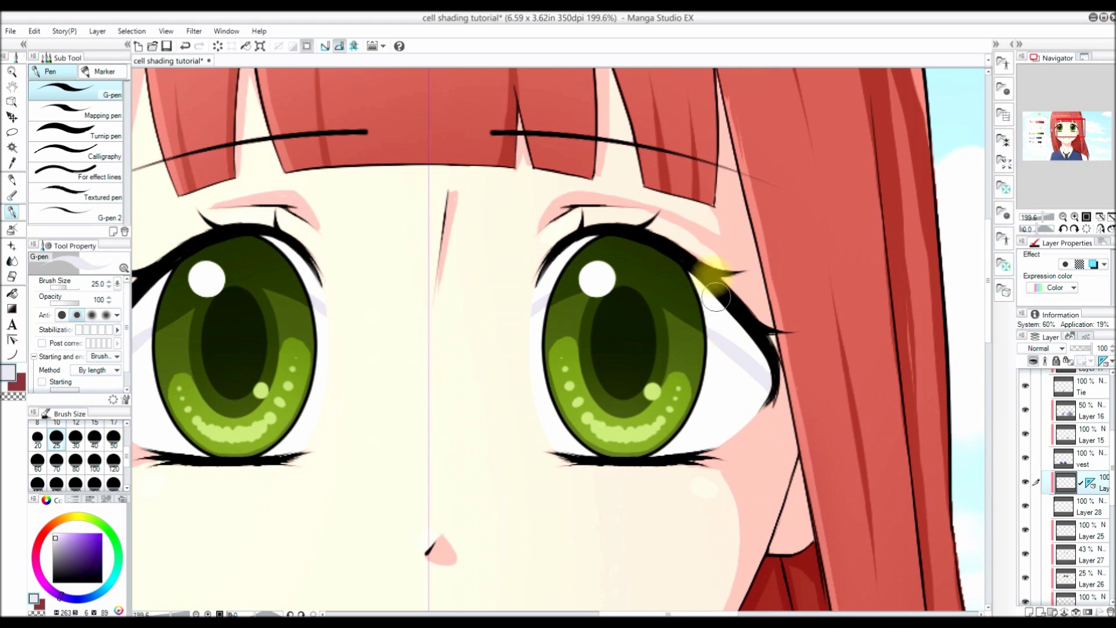
drag(542, 297, 598, 240)
mouse_move(711, 290)
mouse_down()
mouse_move(705, 319)
mouse_move(753, 364)
mouse_up()
Step: Continue the lavender shadow along the outer and lower edges of the eye whites, with the canvas flipped horizontally while painting, then restored
click(1099, 229)
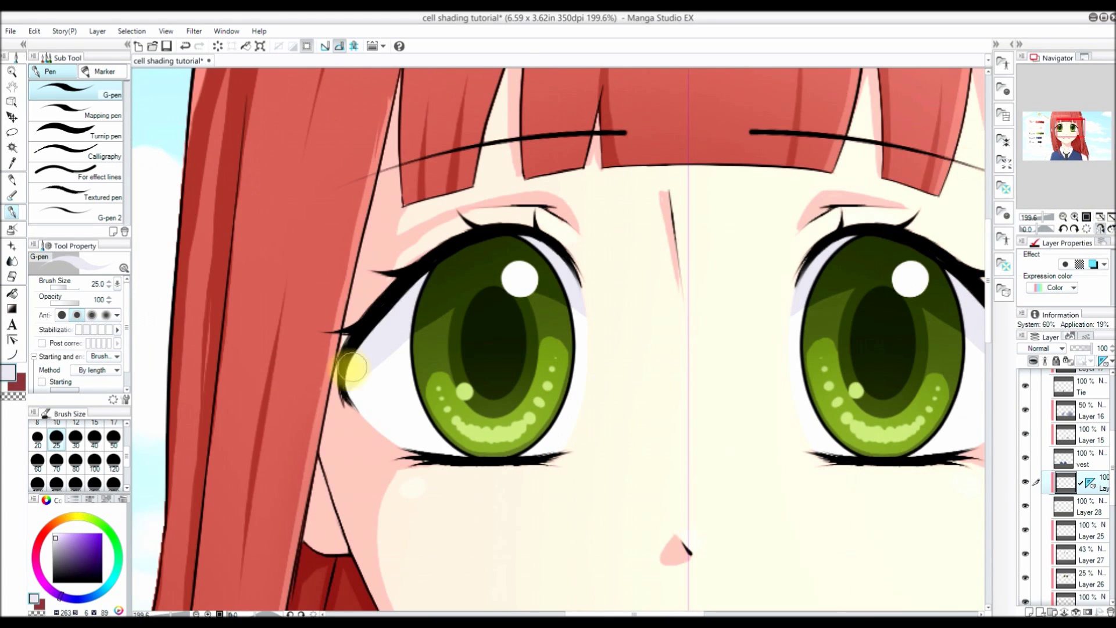
drag(405, 448, 544, 423)
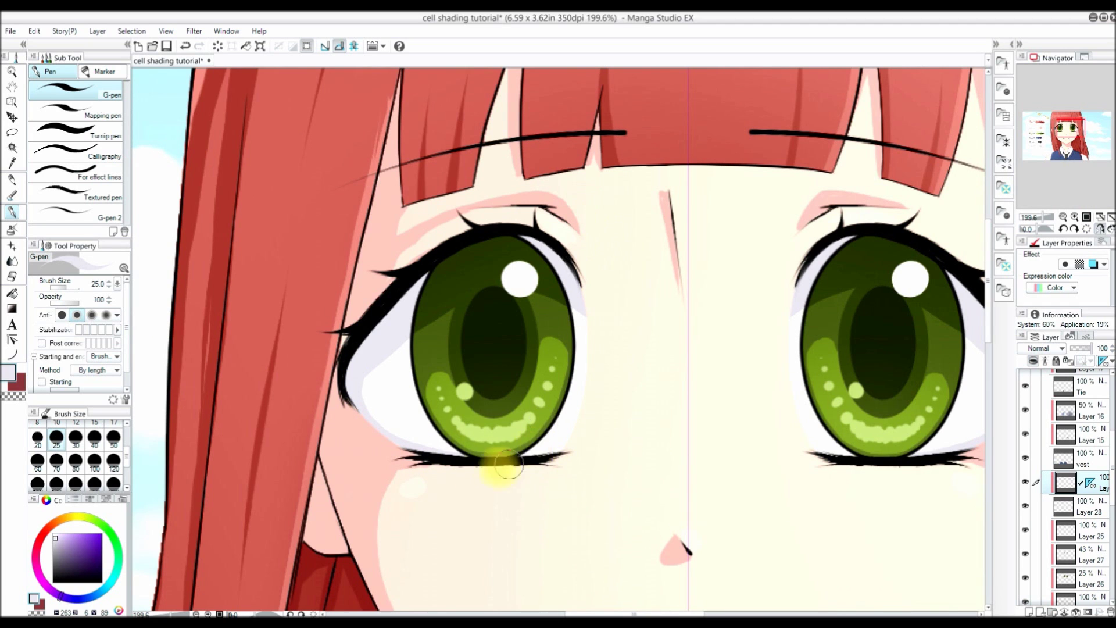
click(1100, 220)
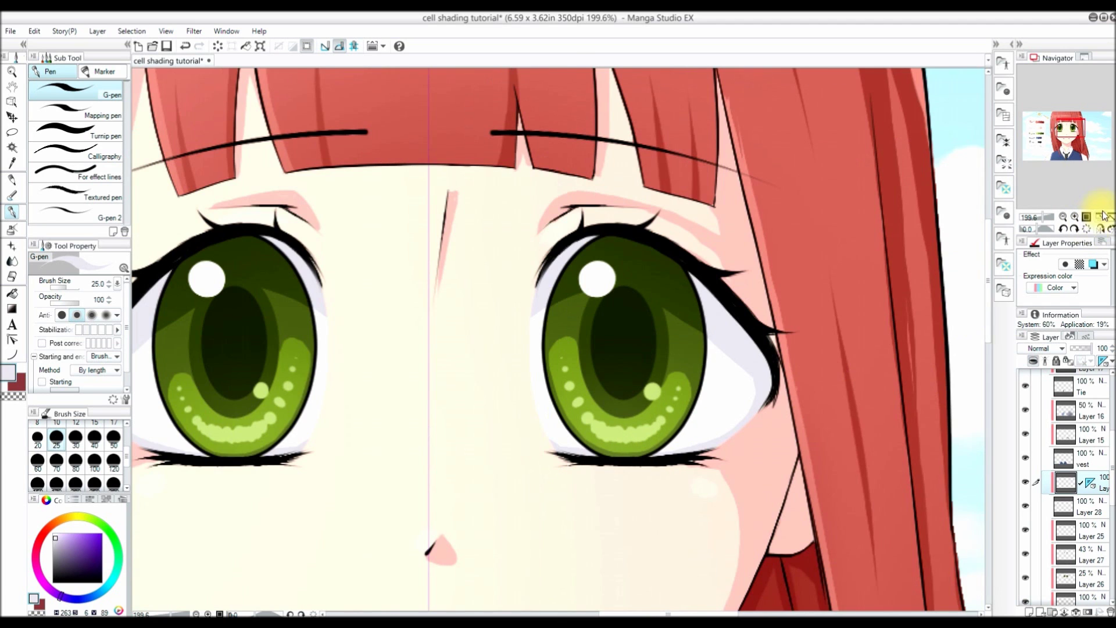
click(1107, 220)
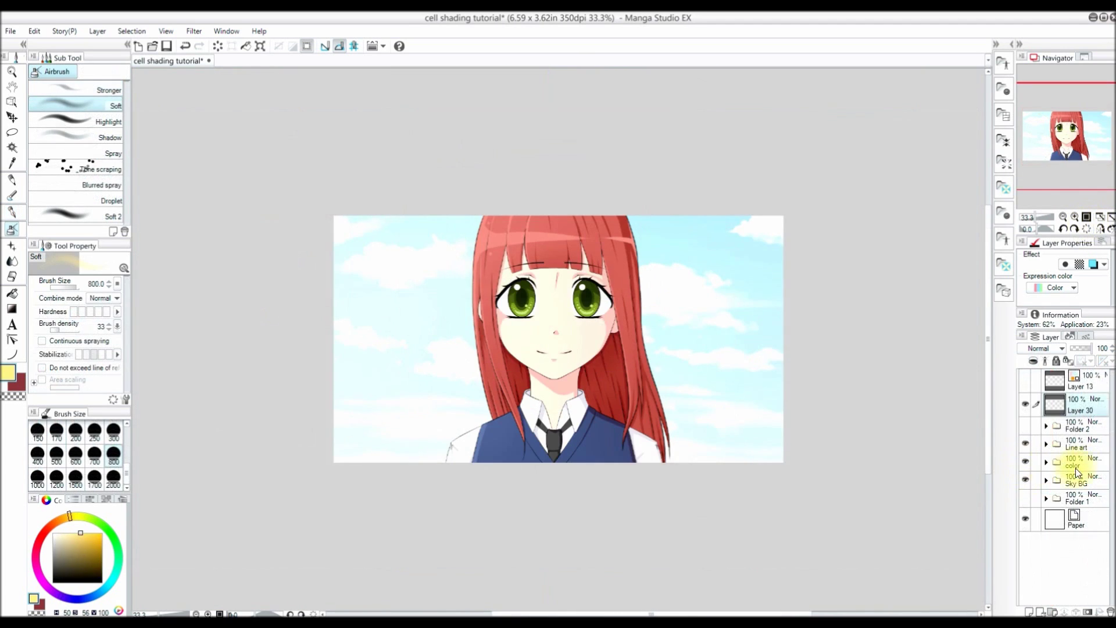
Step: Clip a new layer to the color folder and airbrush yellow over the figure's sun side and purple over the far side at size 800
right_click(1055, 466)
click(491, 203)
mouse_move(531, 156)
mouse_down()
mouse_move(436, 348)
mouse_move(443, 274)
mouse_move(511, 174)
mouse_up()
click(89, 566)
drag(89, 567, 82, 555)
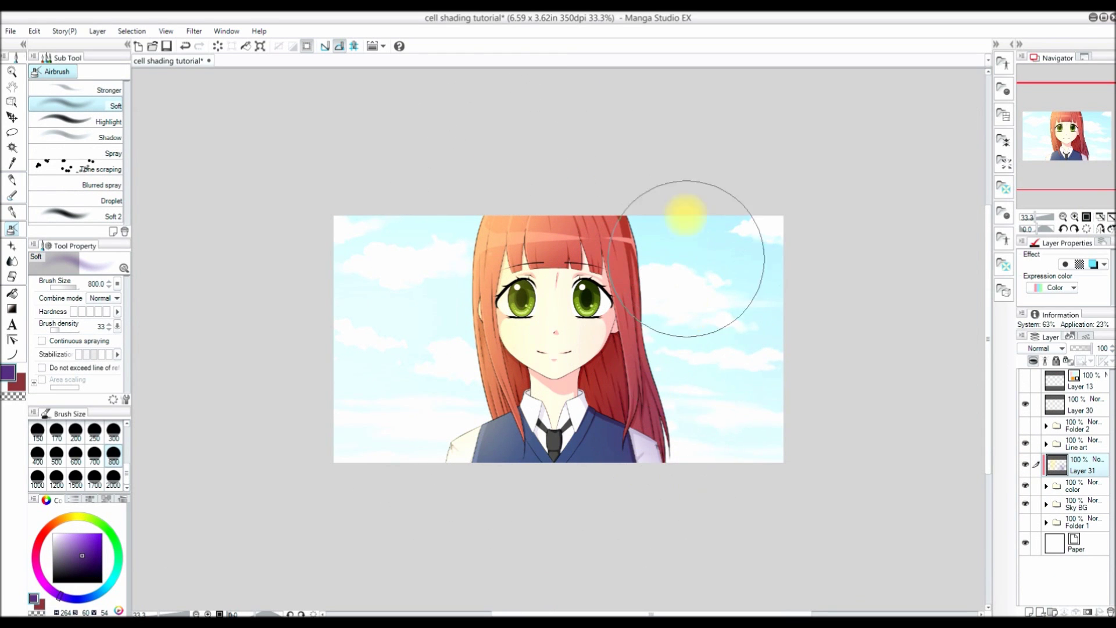
Step: Lower the yellow and purple lighting layer's opacity to 18% and switch to the Soft eraser at size 300
click(1082, 349)
drag(1108, 348, 1103, 349)
click(12, 276)
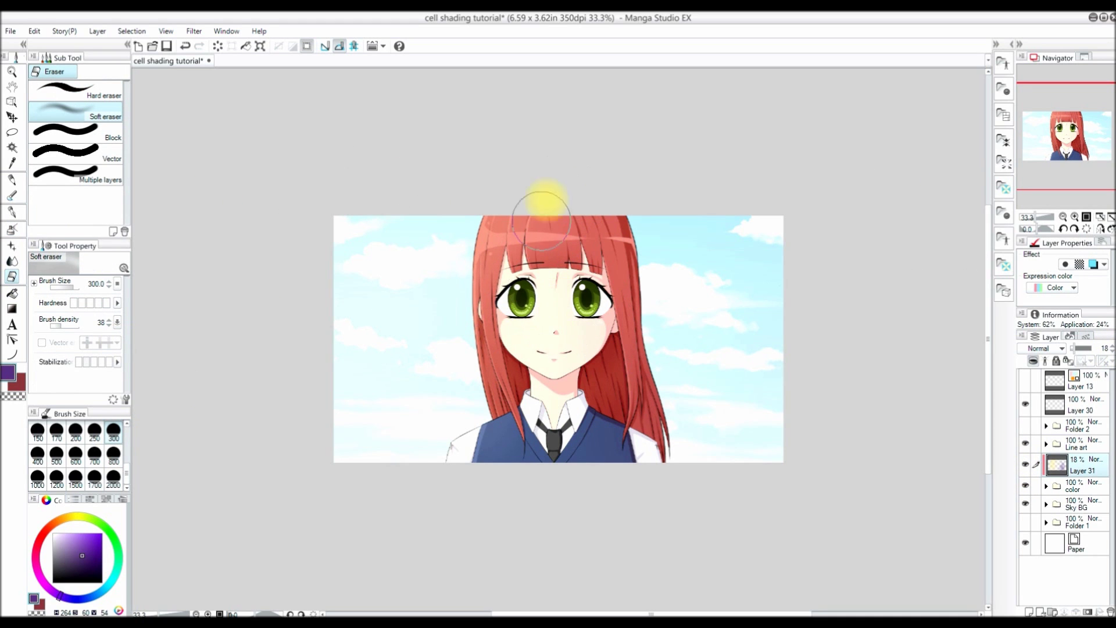
click(1100, 216)
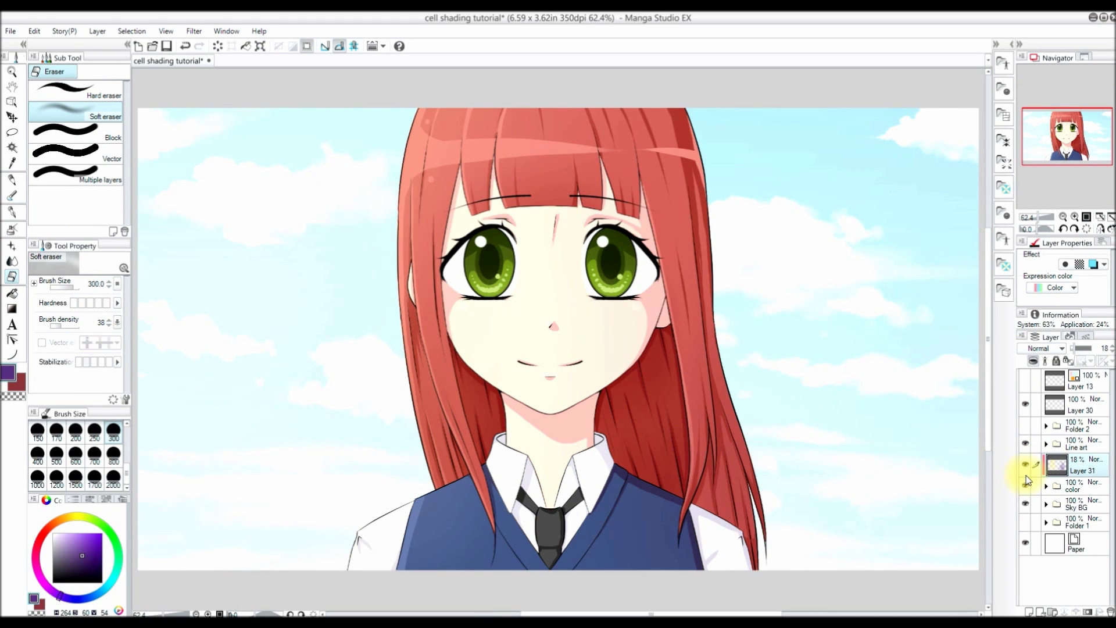